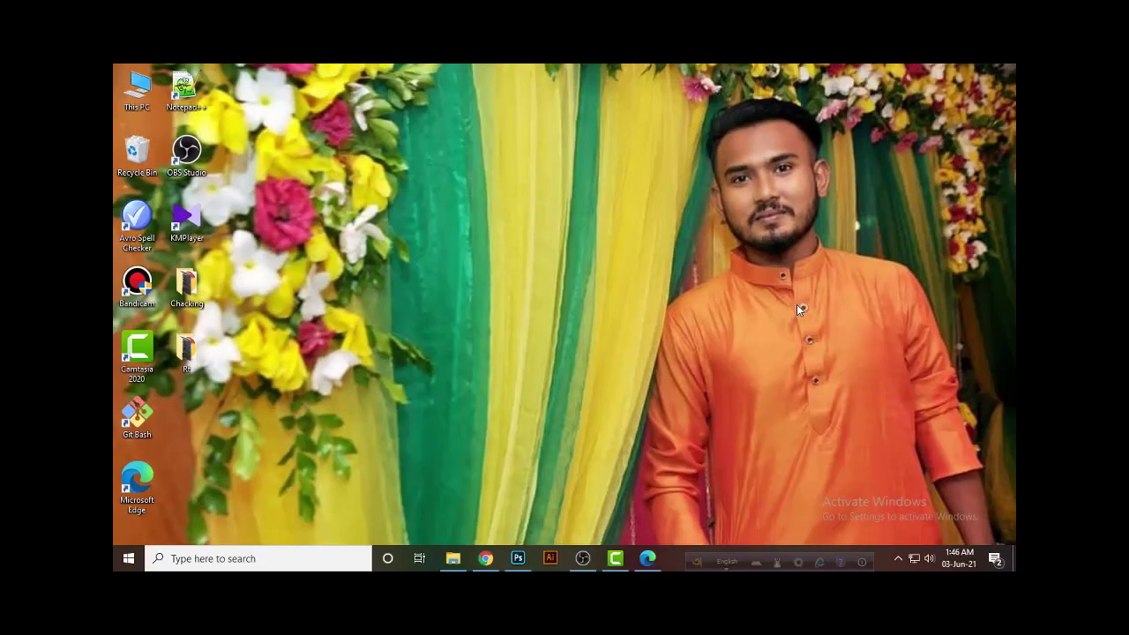
Restore the Photoshop 2020 window from the taskbar.
left_click(518, 558)
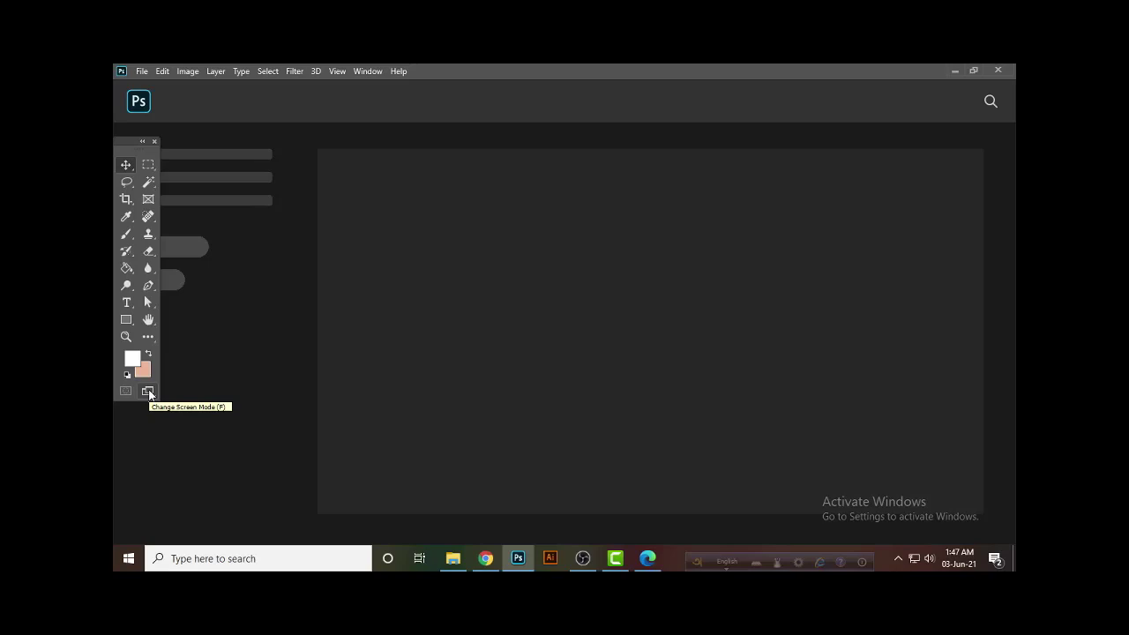
Open the File menu in the menu bar.
left_click(143, 71)
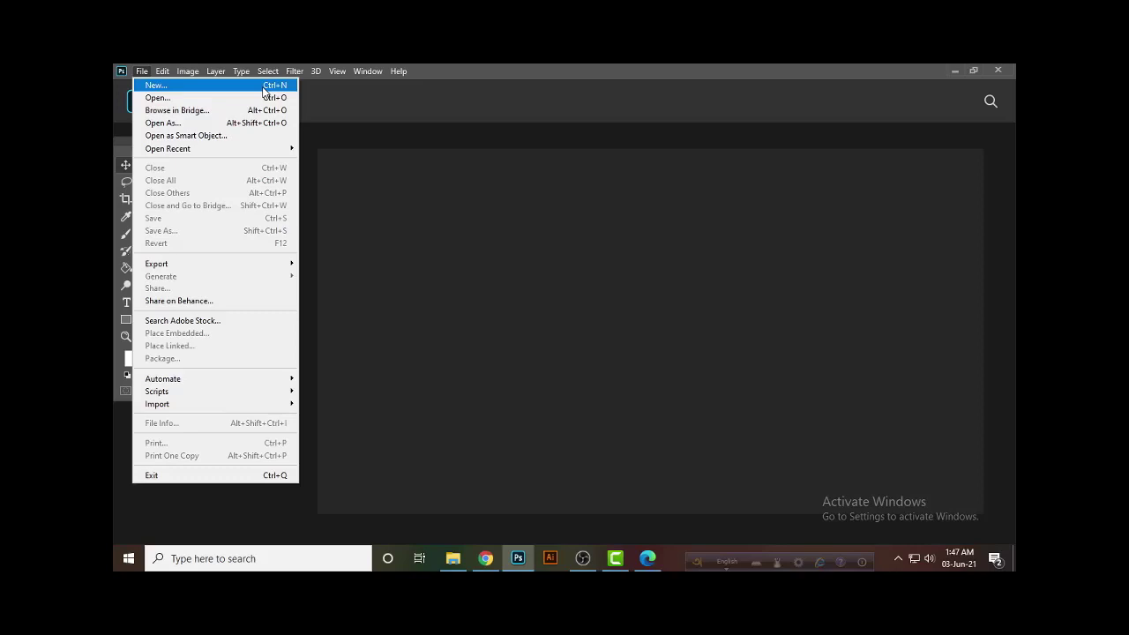
Start a new document and replace the name Untitled-1 with Class-1.
left_click(265, 88)
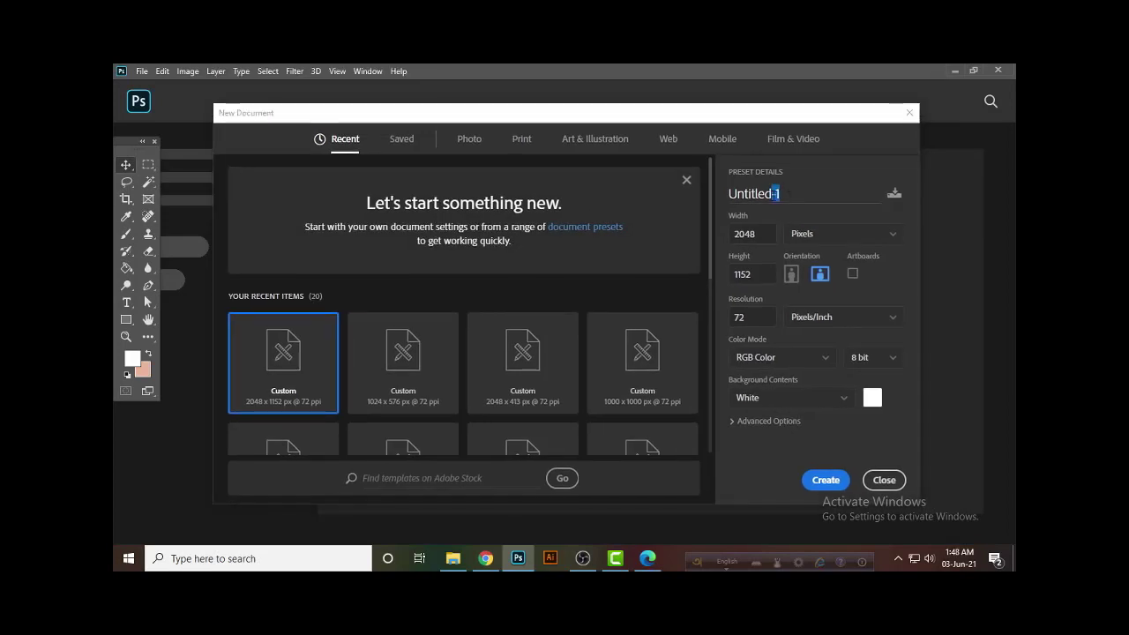
left_click_drag(780, 194, 729, 195)
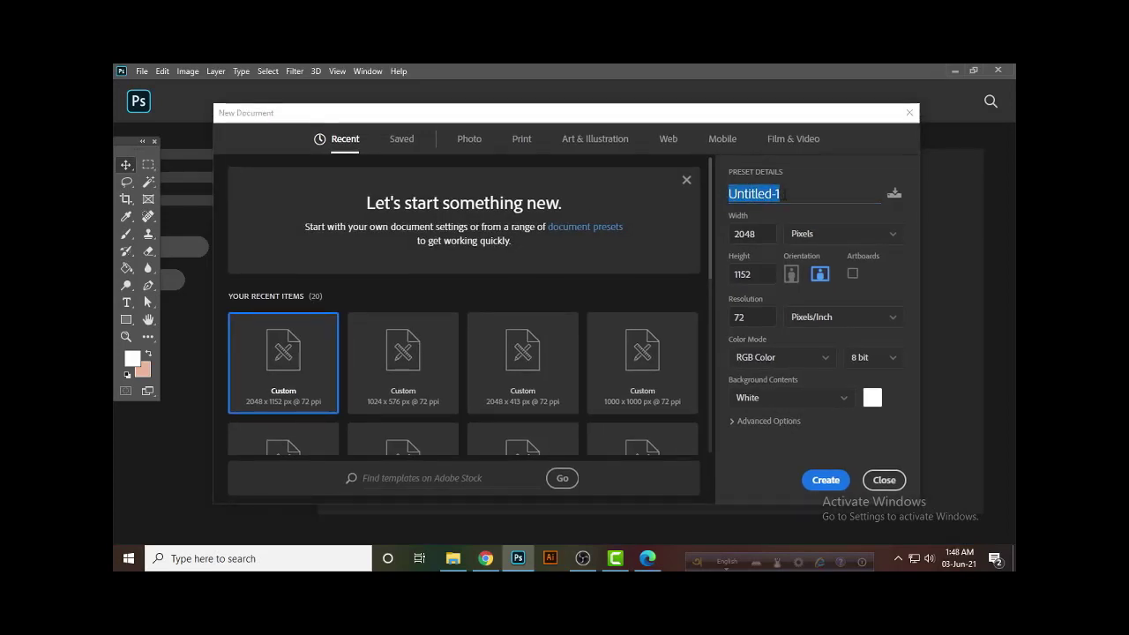
left_click(791, 194)
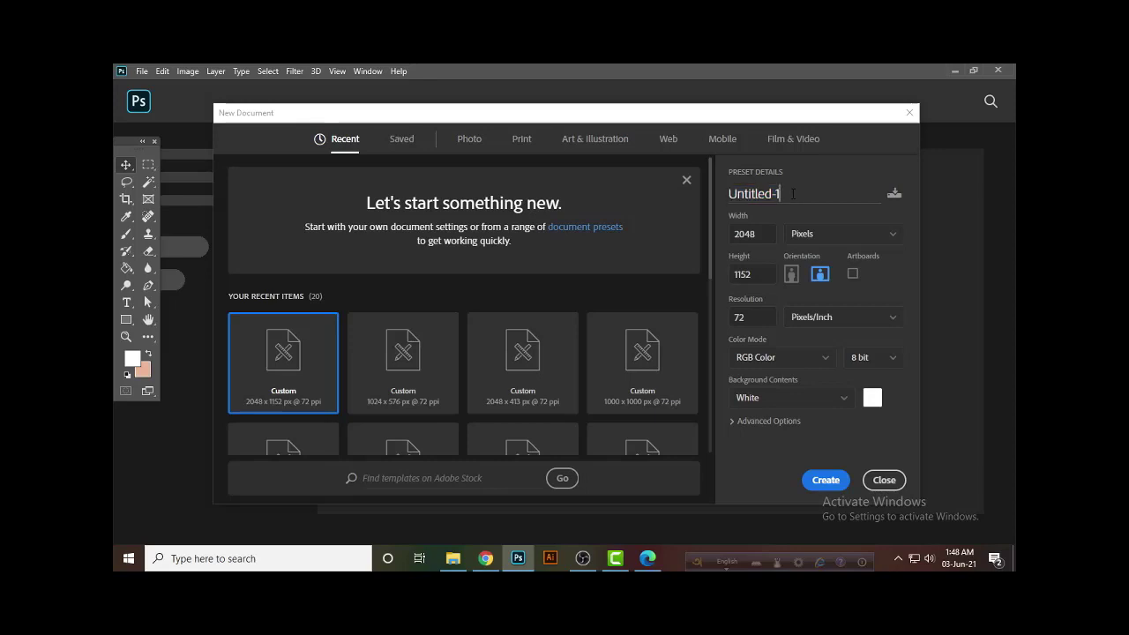
left_click_drag(792, 194, 730, 195)
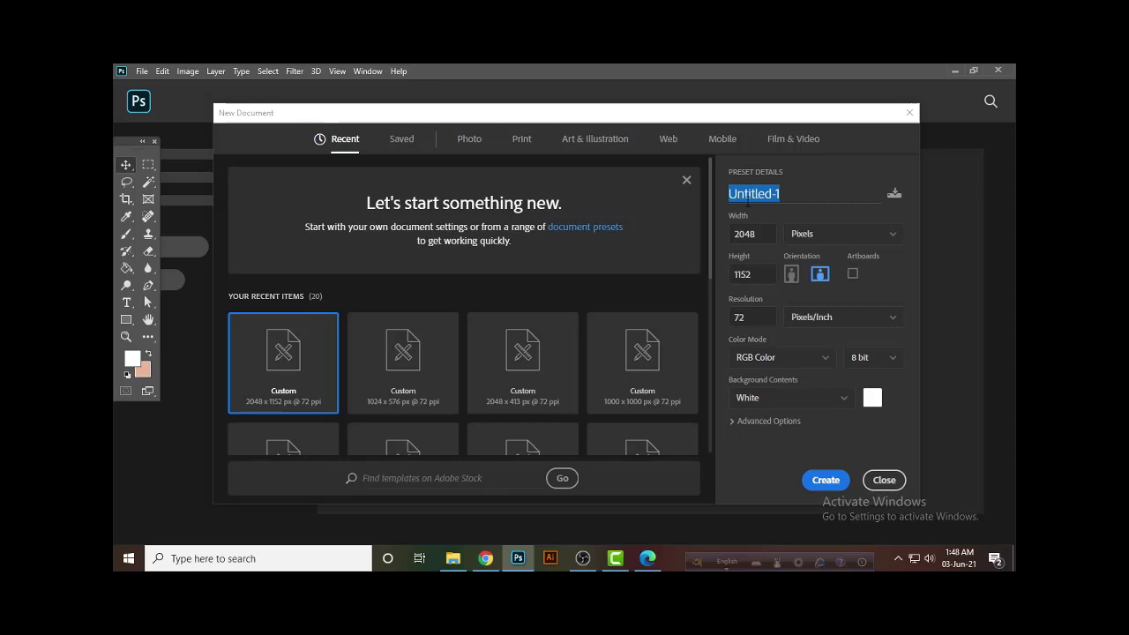
type("Clas")
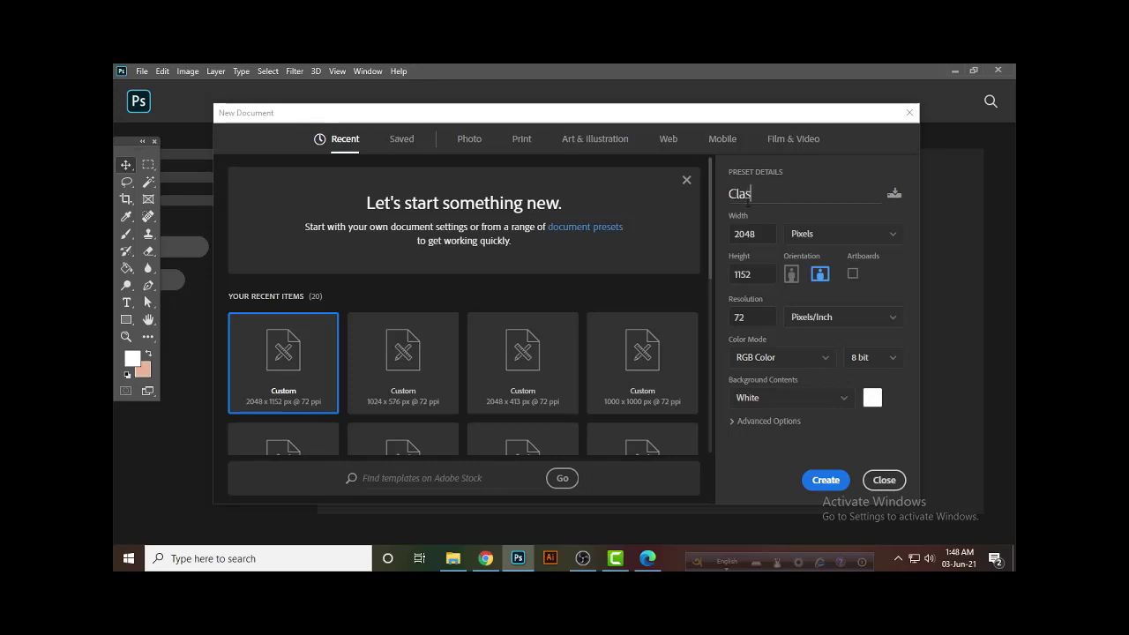
type("s-1")
Set the document width to 1000, keeping Pixels as the unit.
double_click(746, 234)
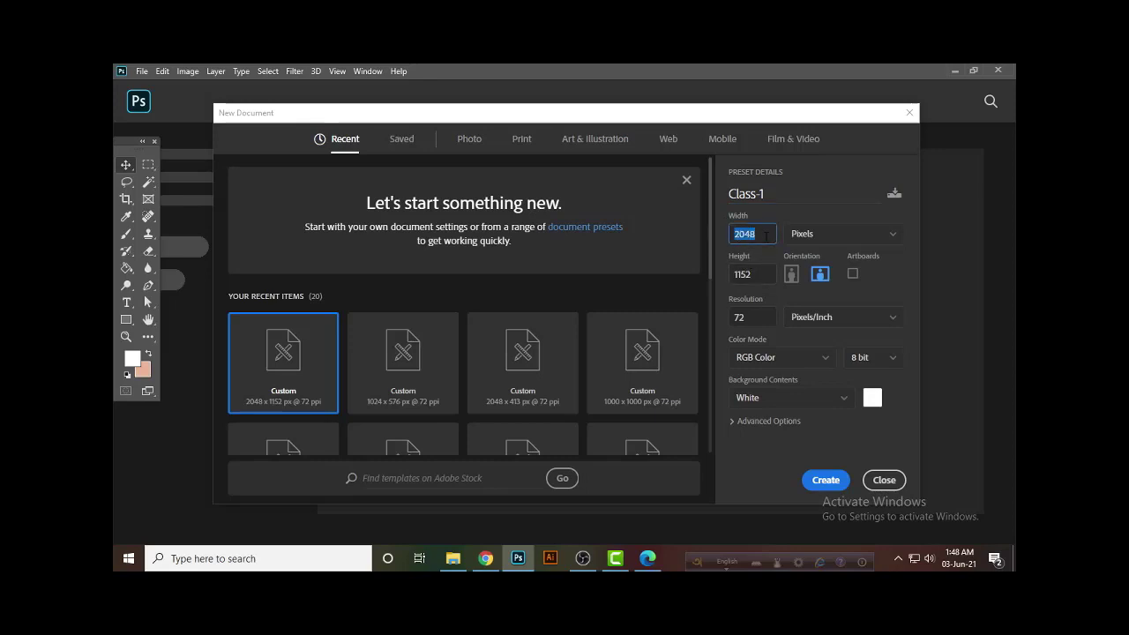
left_click(830, 240)
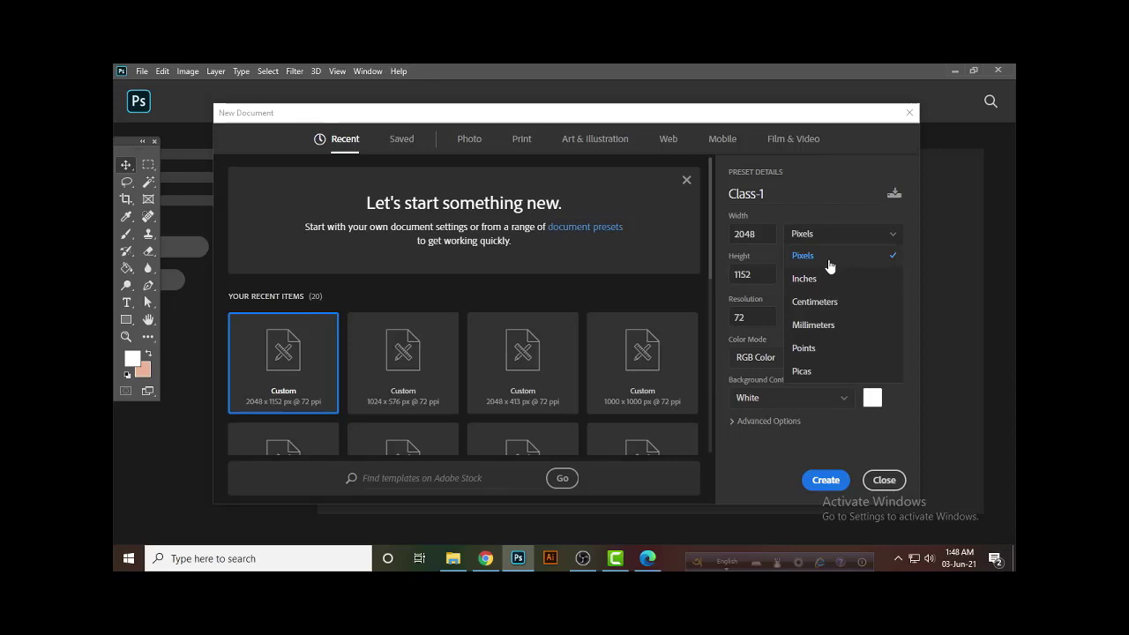
left_click(828, 262)
double_click(773, 234)
type("100")
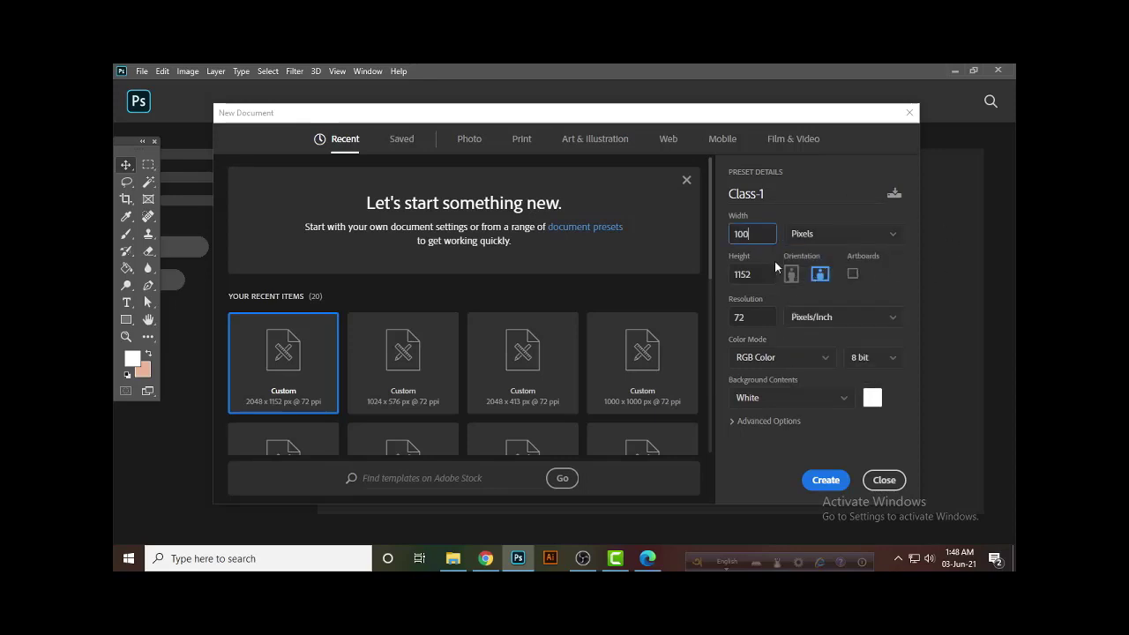
key("Return")
type("1000")
key("Tab")
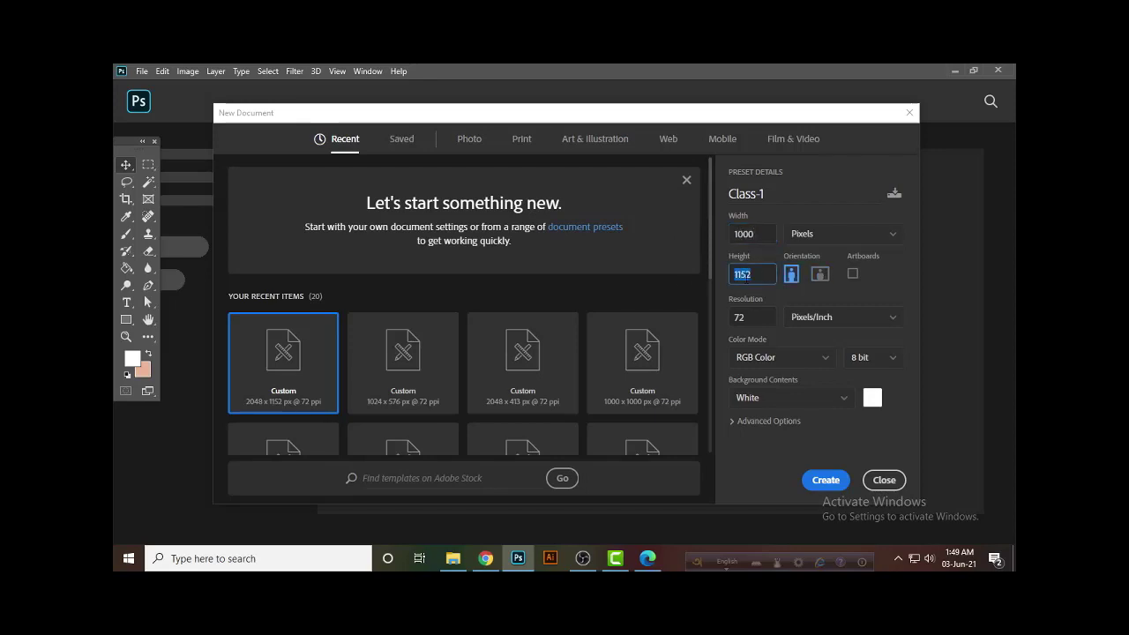
type("1000")
Set the document height to 500 pixels and recheck the 1000 width.
left_click_drag(762, 275, 712, 281)
type("500")
left_click(800, 292)
double_click(741, 234)
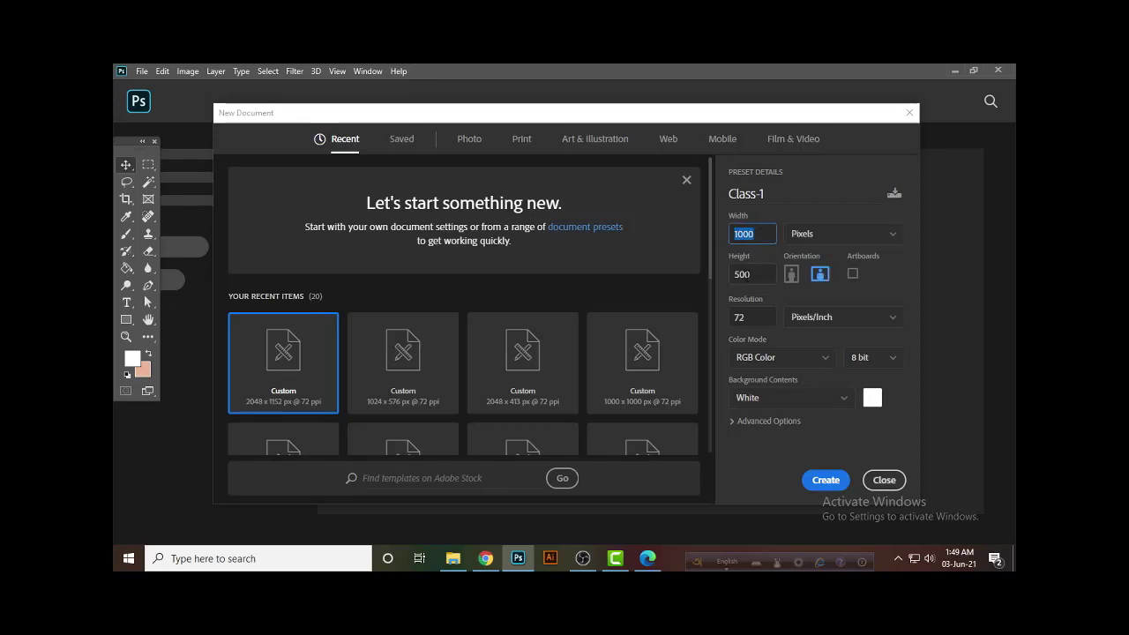
key("Tab")
left_click(792, 275)
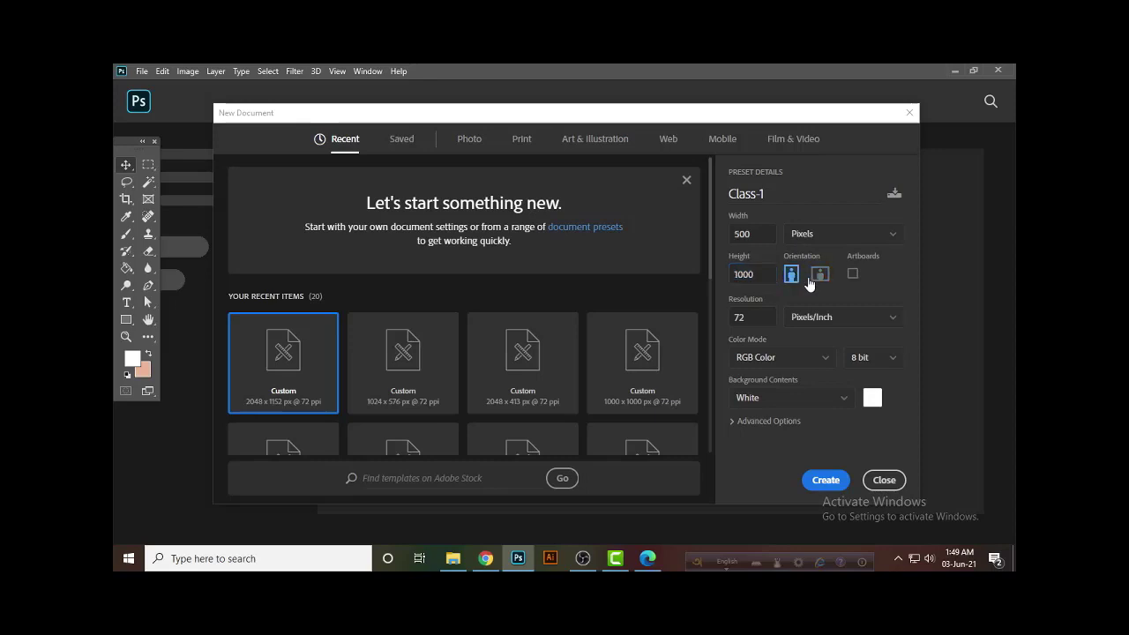
double_click(743, 233)
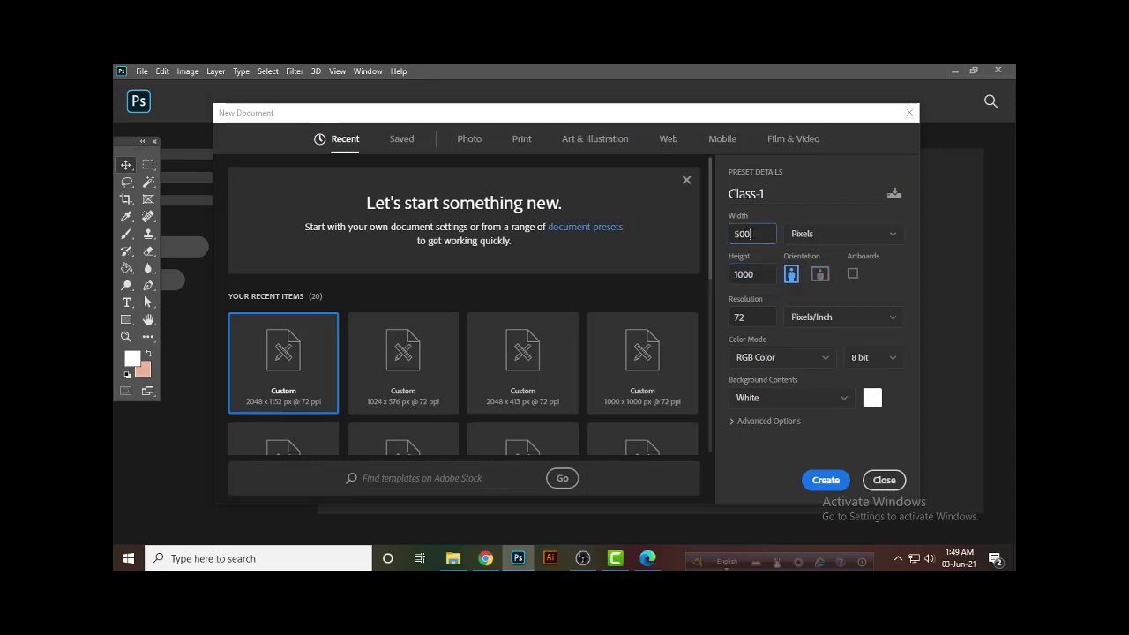
double_click(740, 274)
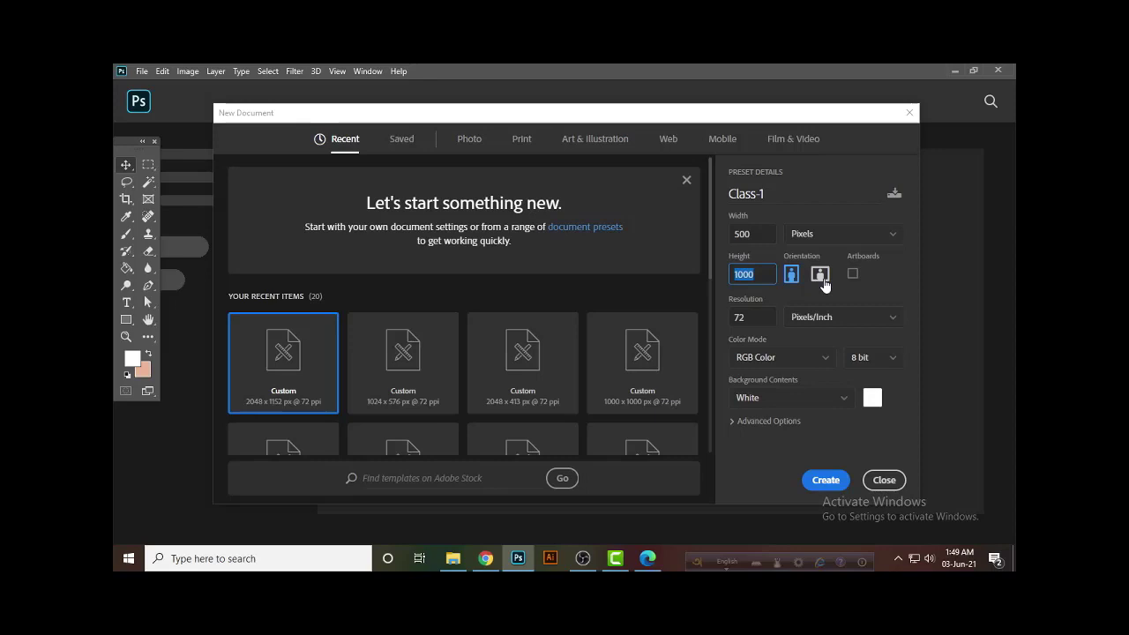
left_click(820, 275)
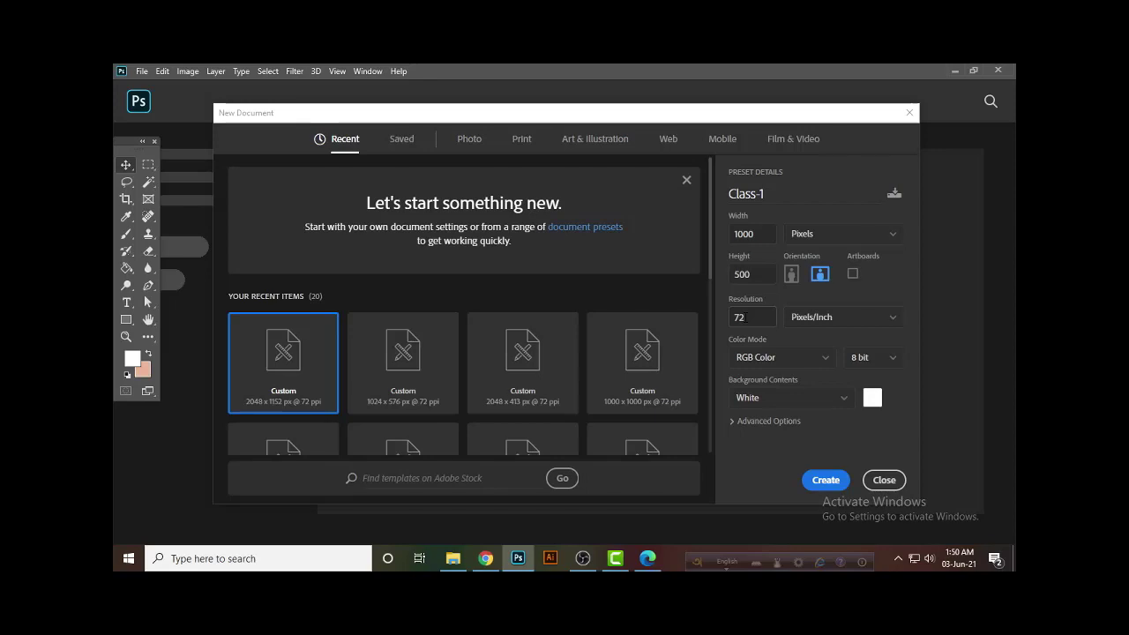
Set the resolution to 72 Pixels/Inch after briefly trying 300.
double_click(741, 317)
type("300")
double_click(745, 316)
type("72")
left_click(837, 340)
Browse the Color Mode dropdown options.
left_click(806, 365)
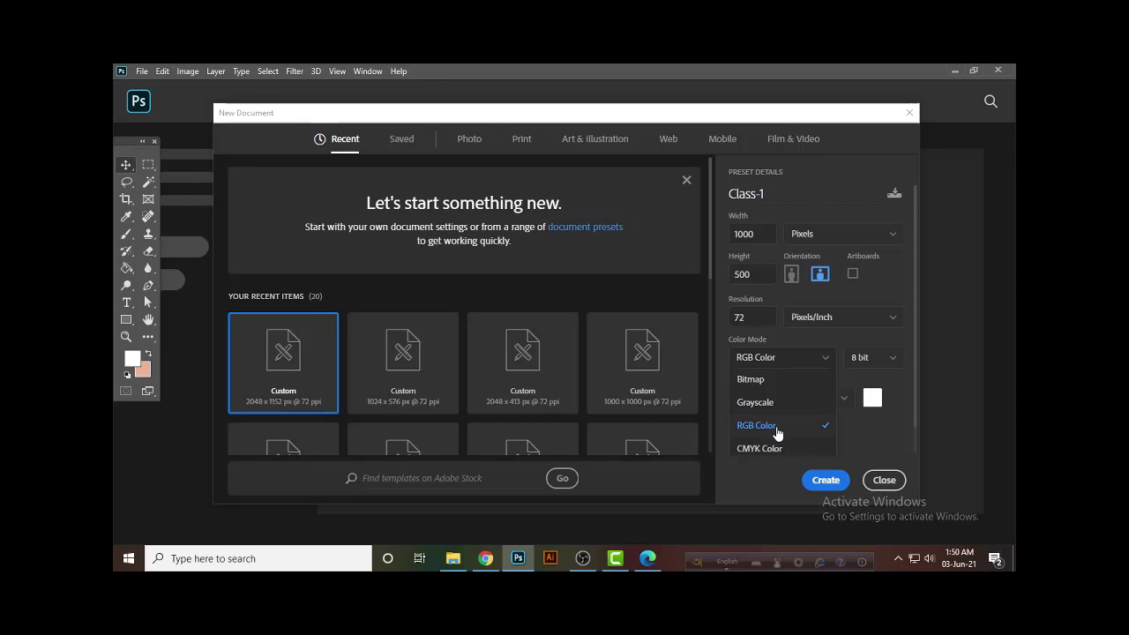
scroll(777, 435, "down", 1)
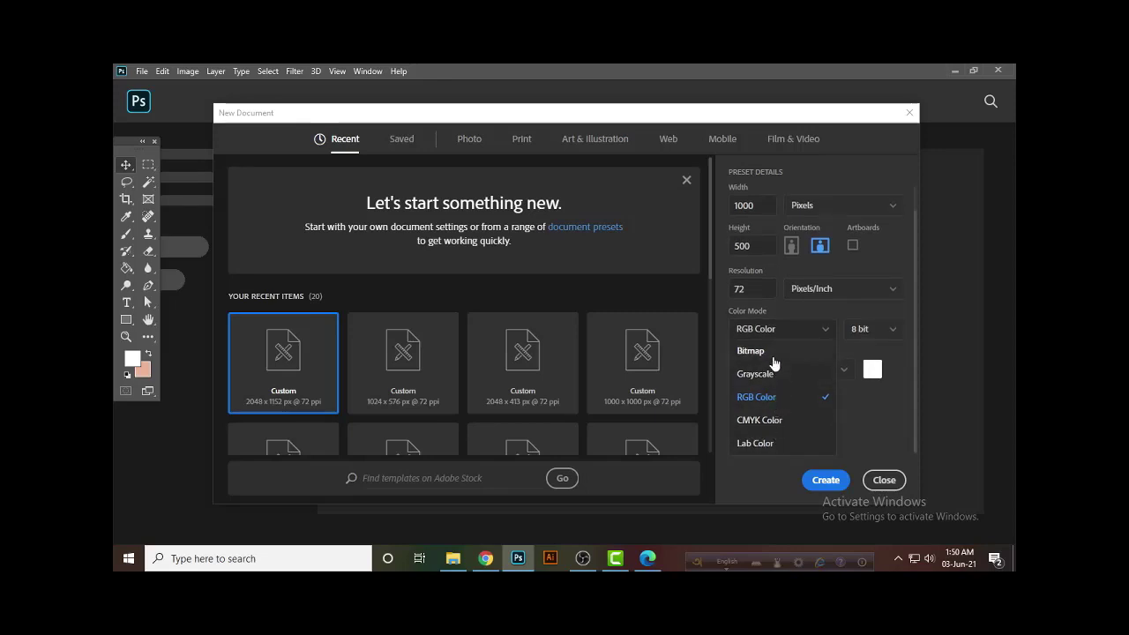
scroll(773, 396, "up", 1)
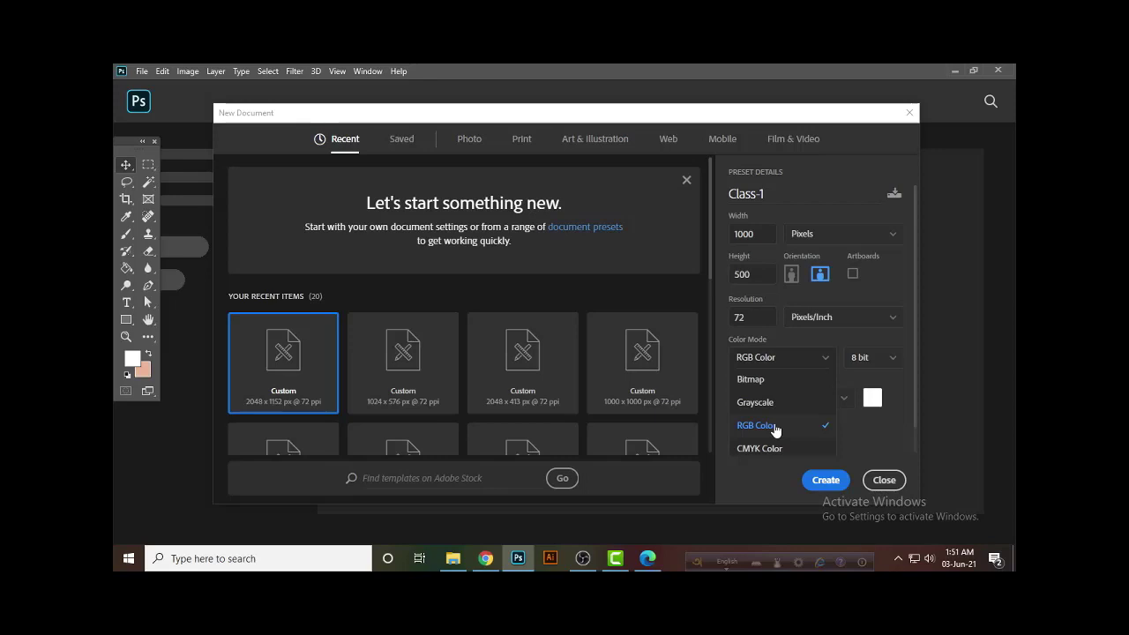
Keep the bit depth at 8 bit and Background Contents at White.
left_click(859, 361)
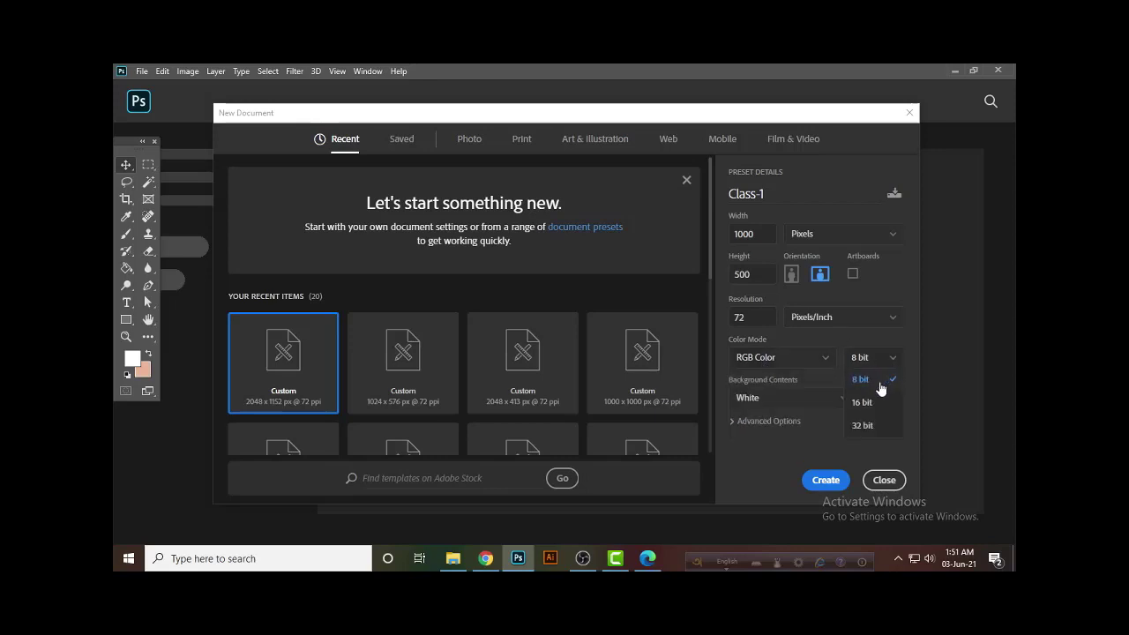
left_click(883, 384)
left_click(892, 360)
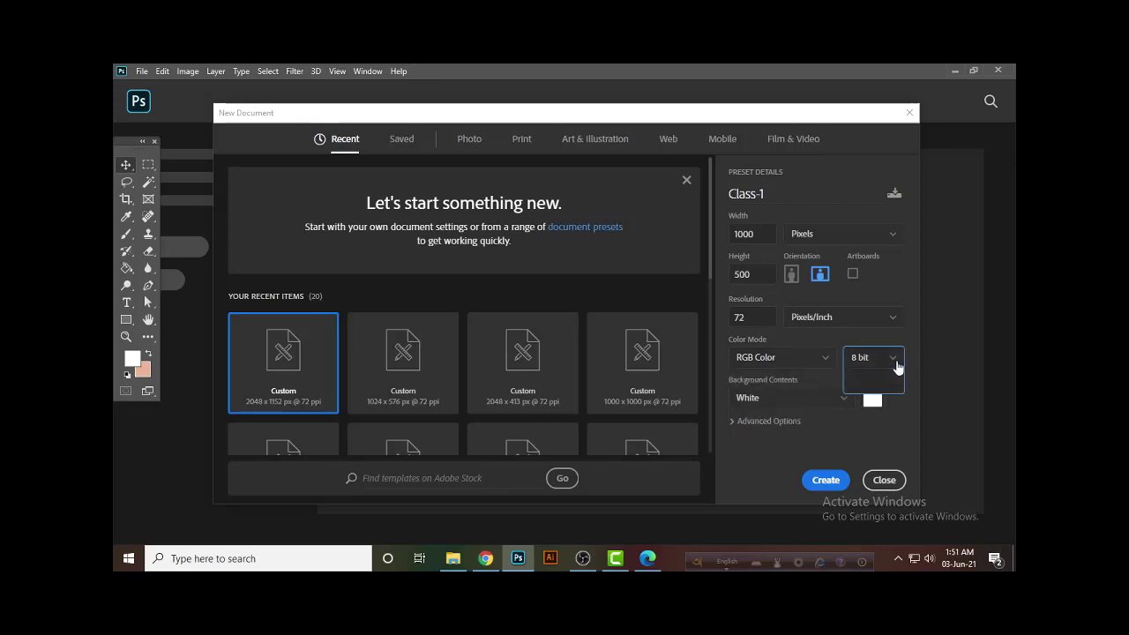
left_click(882, 383)
left_click(838, 403)
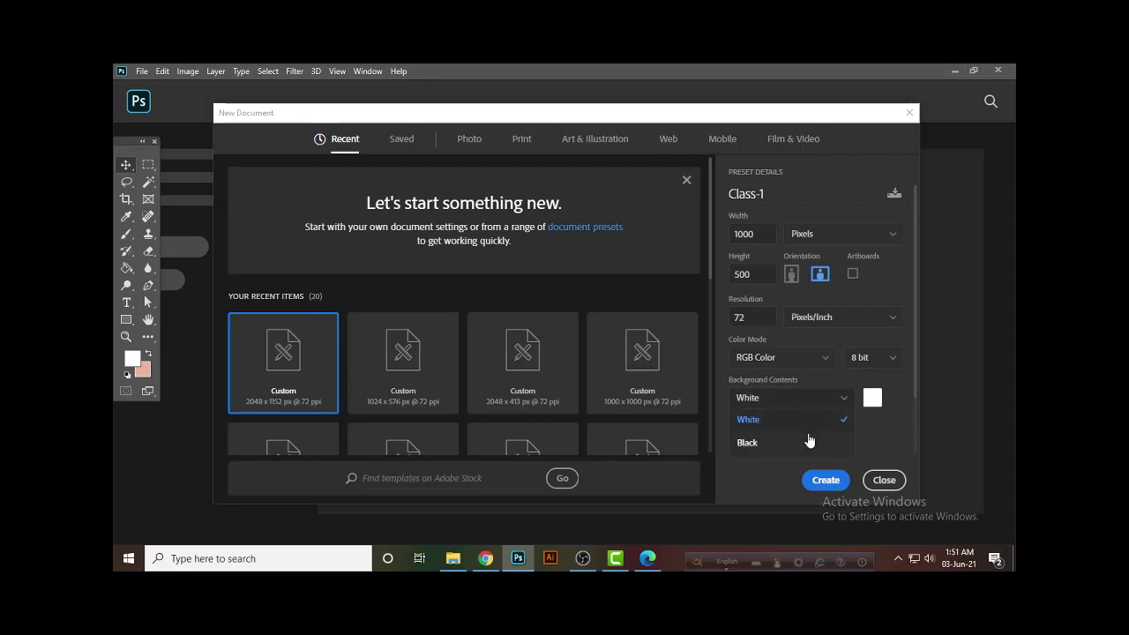
scroll(795, 440, "down", 2)
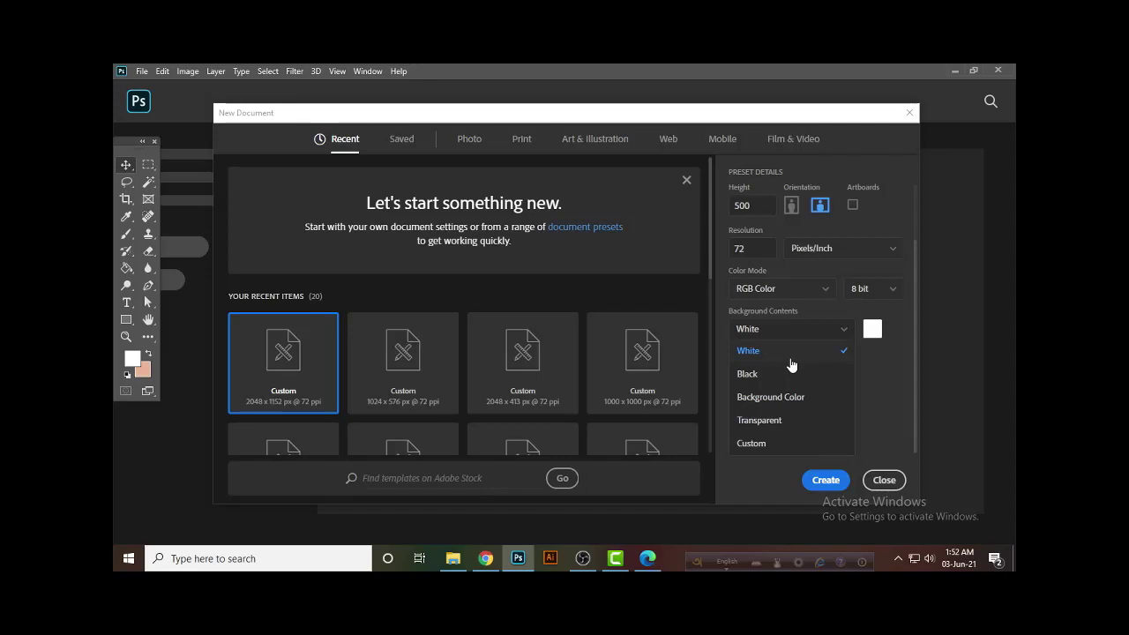
left_click(790, 360)
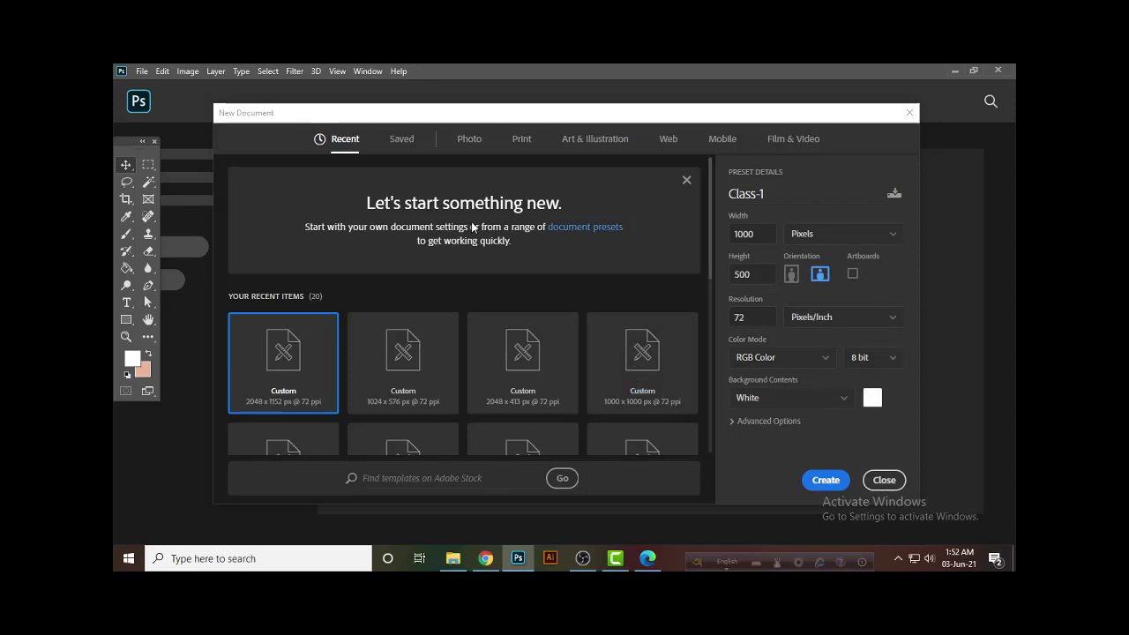
Browse the Photo, Print, Art & Illustration, Web, Mobile and Film & Video presets.
left_click(474, 143)
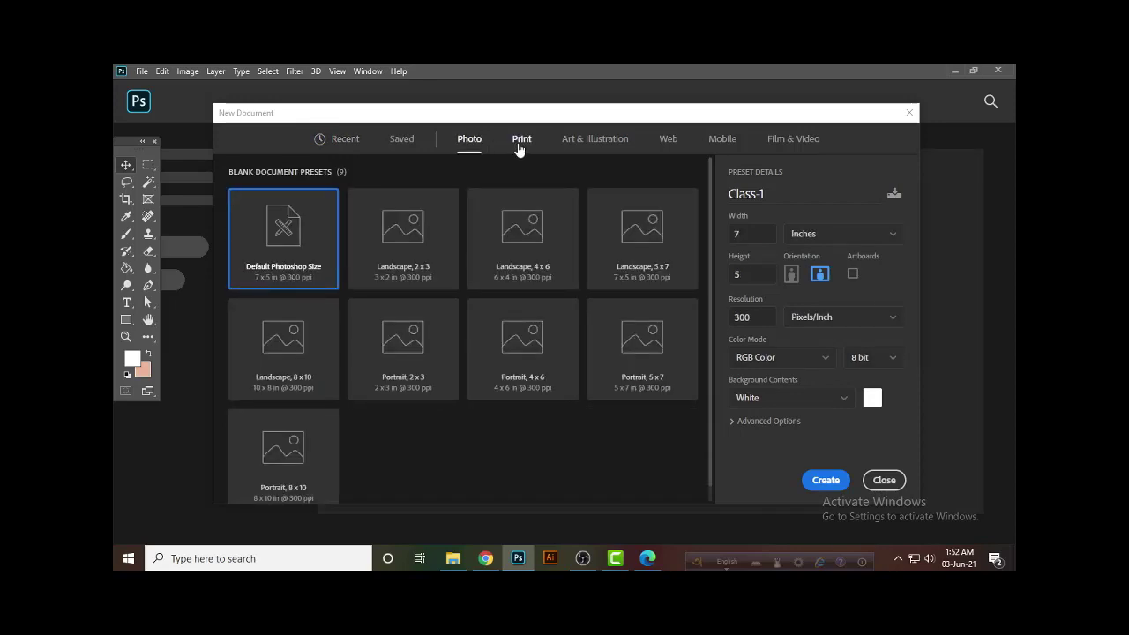
left_click(518, 149)
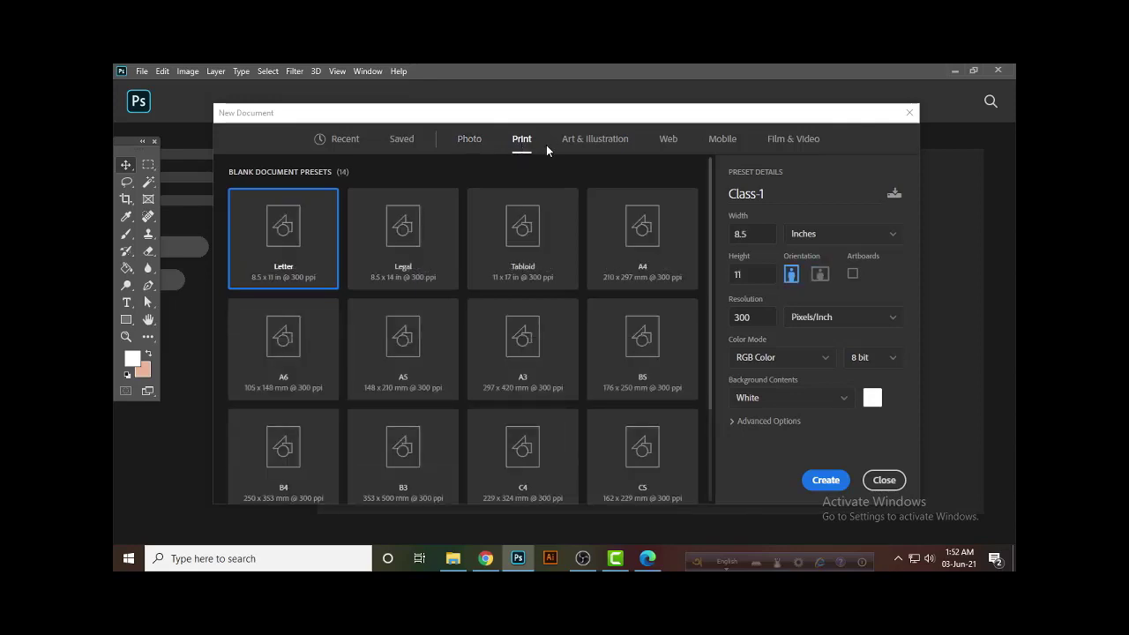
left_click(580, 145)
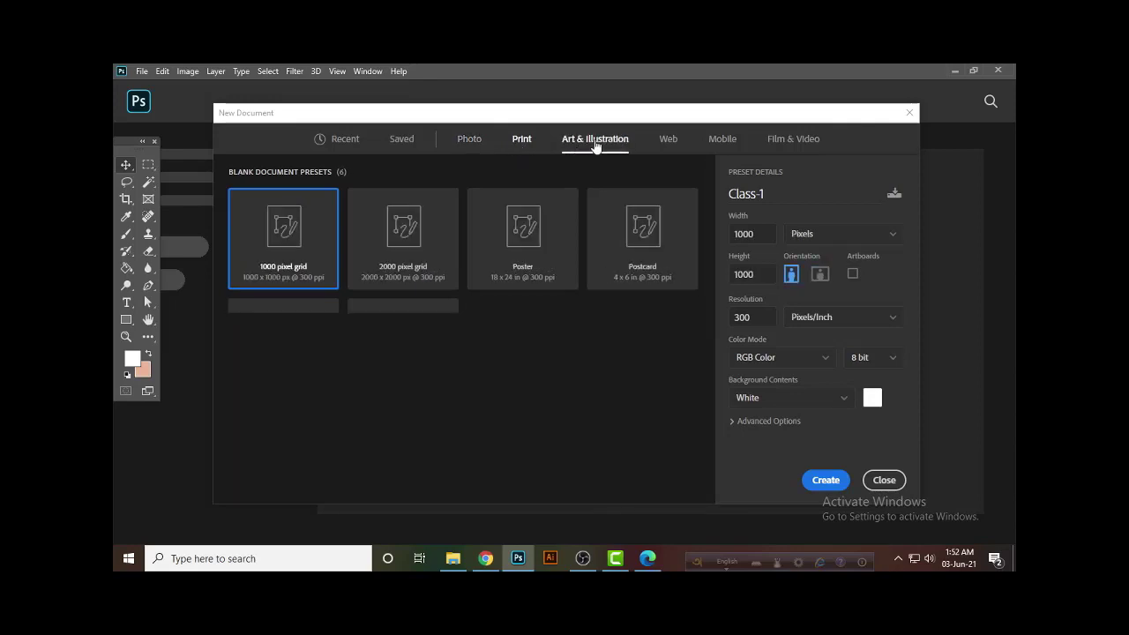
left_click(667, 142)
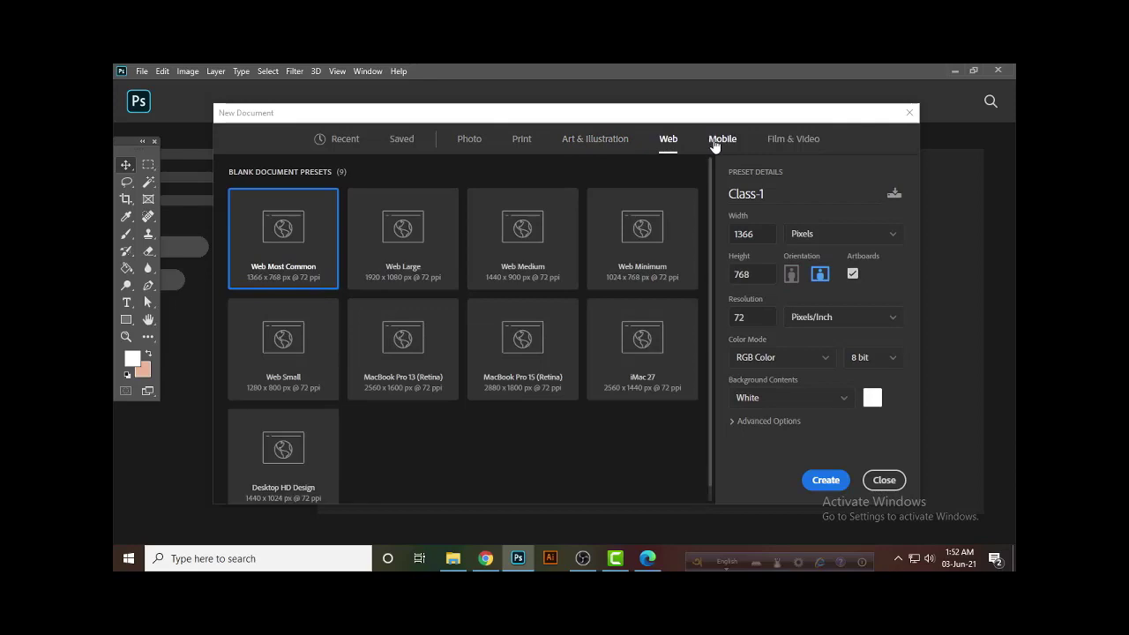
left_click(717, 144)
left_click(784, 143)
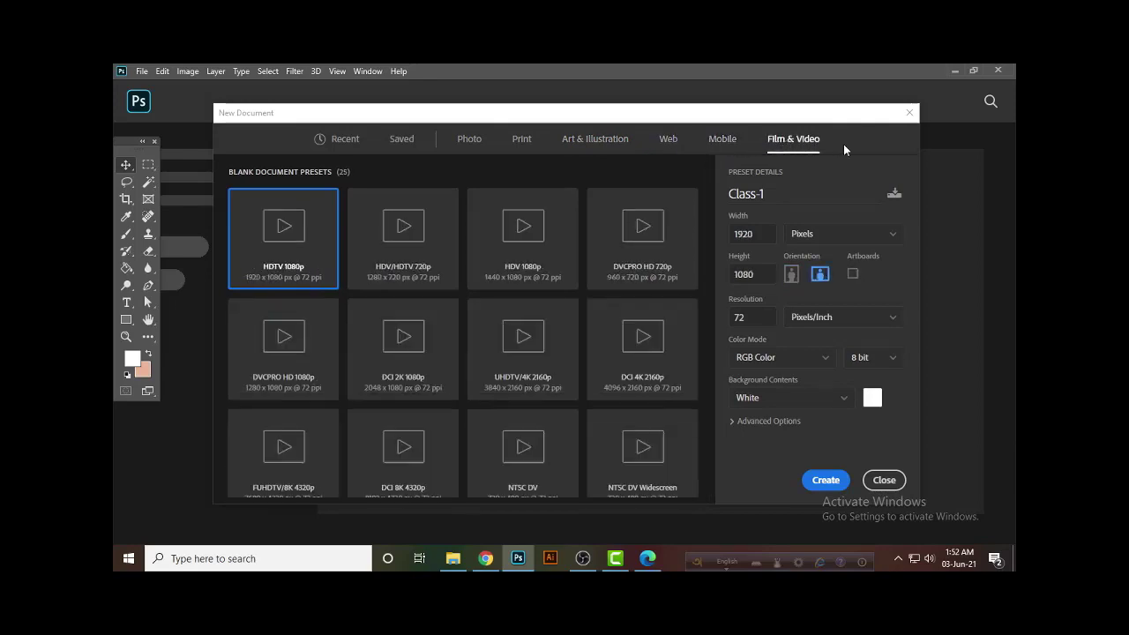
left_click(473, 144)
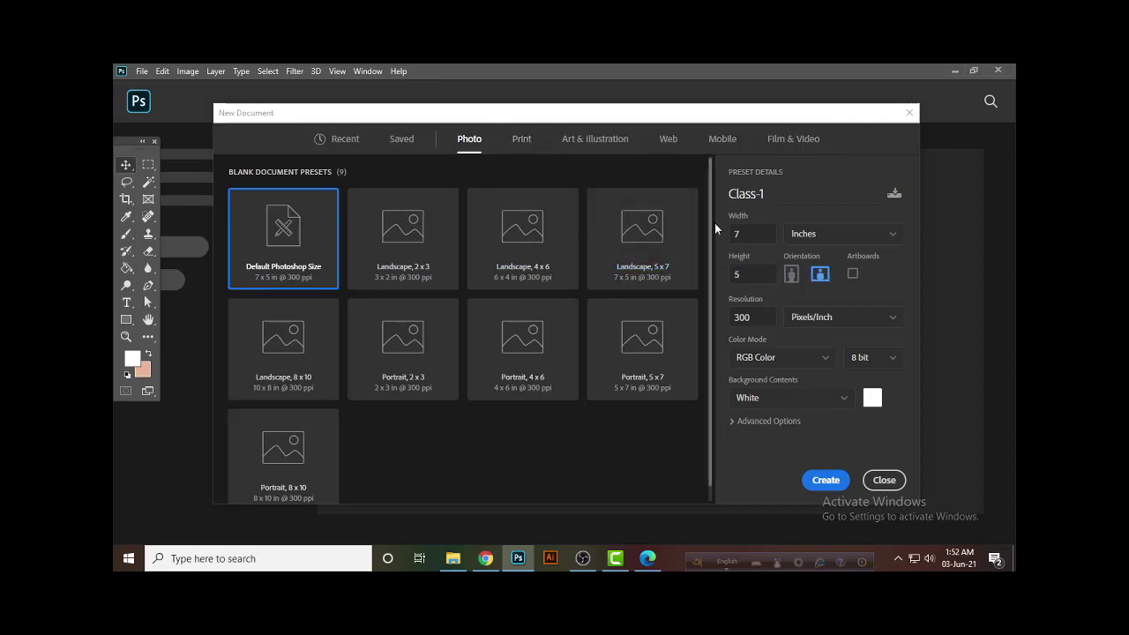
Return to the Recent tab and enter 1000 as the width.
double_click(737, 232)
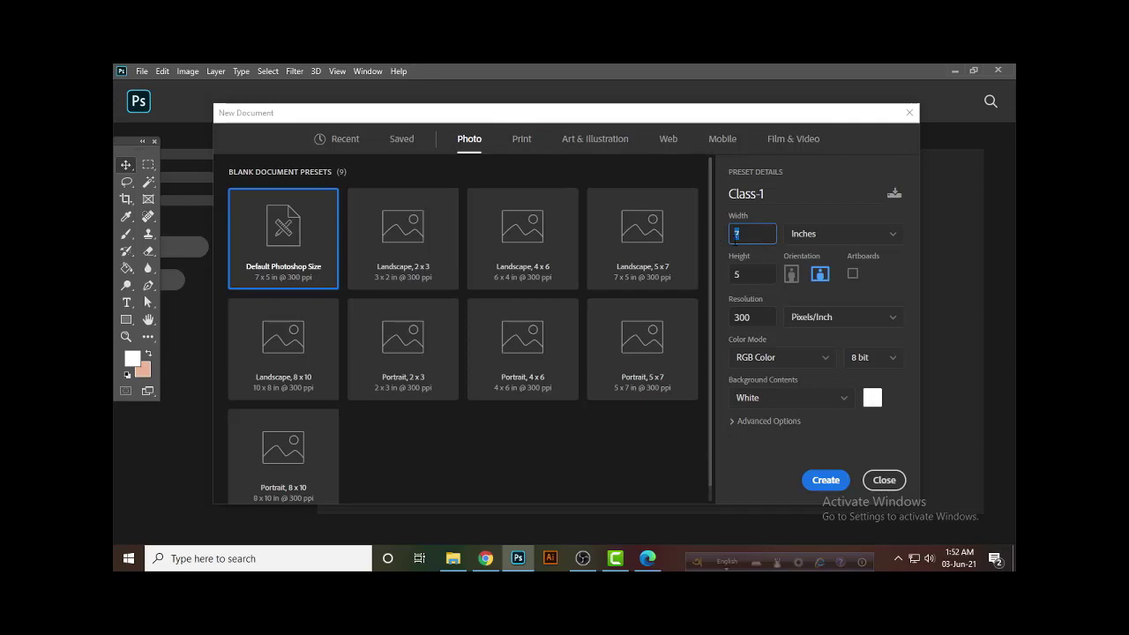
type("1")
type("000")
left_click(726, 275)
type("0")
left_click(401, 141)
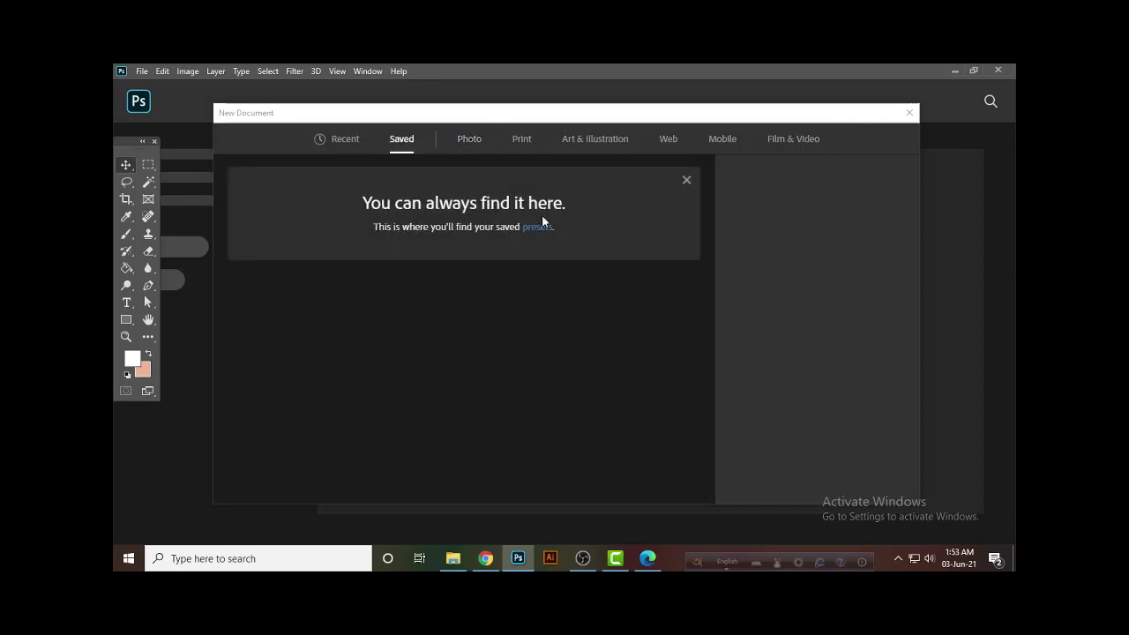
left_click(351, 143)
left_click(770, 234)
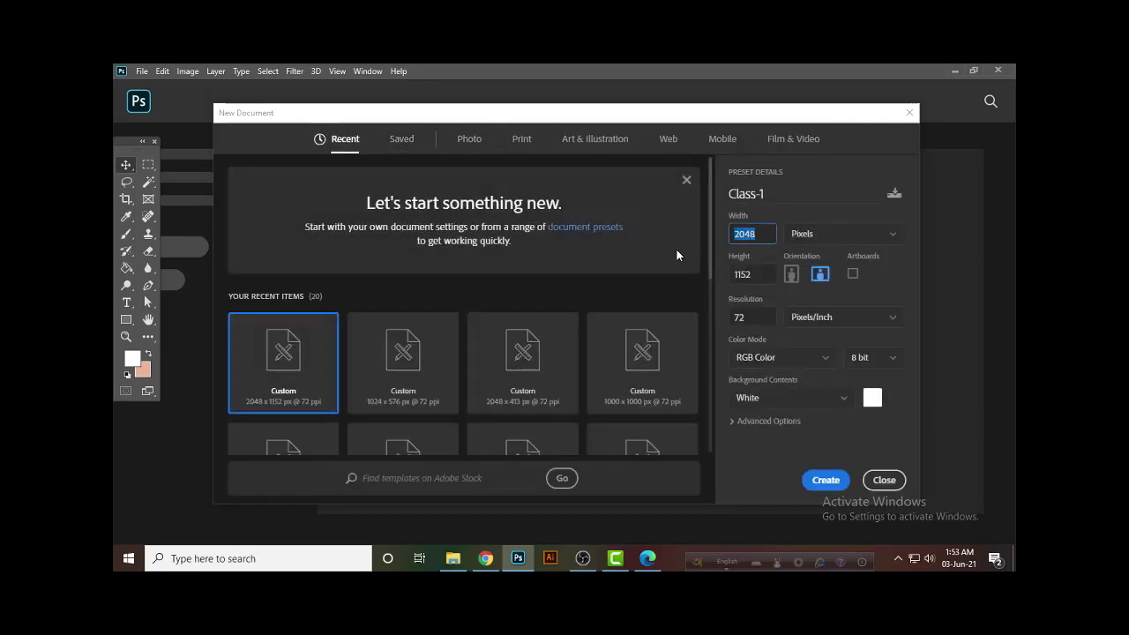
type("1000")
Set the height to 500 pixels and switch to Landscape orientation.
left_click(757, 274)
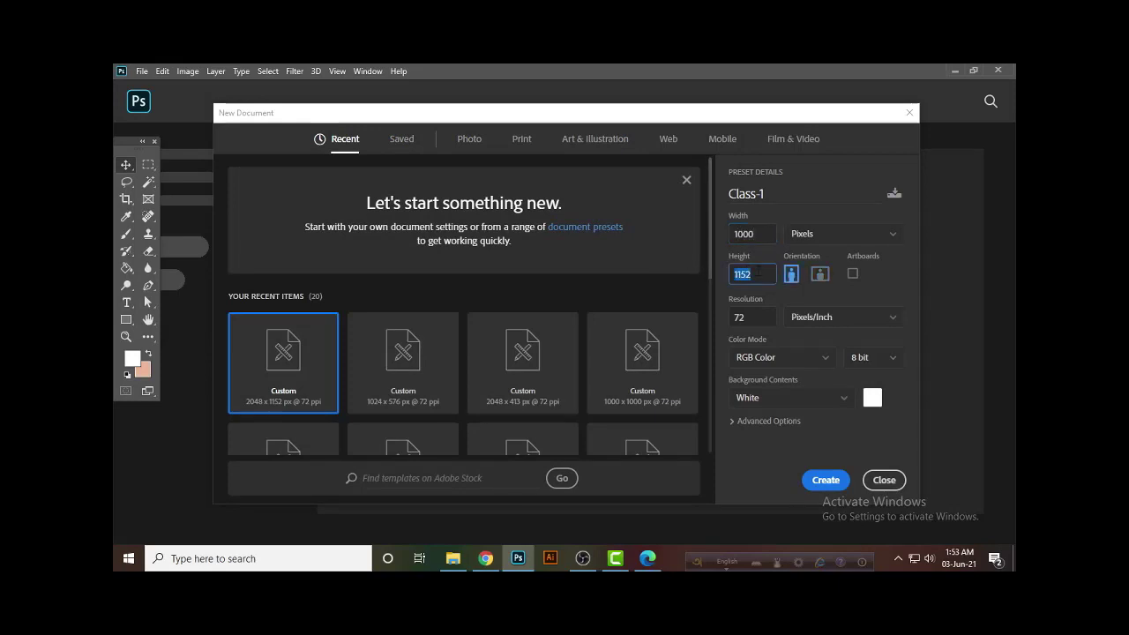
type("500")
left_click(821, 279)
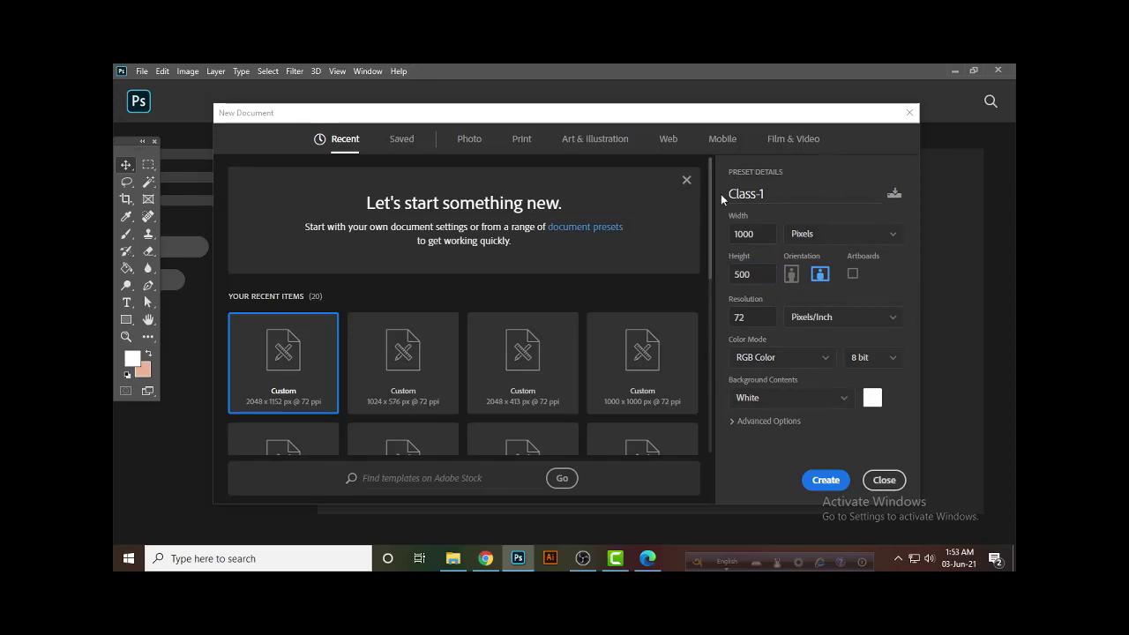
Save the current settings through Save Document Preset under the name Class-1.
left_click(895, 195)
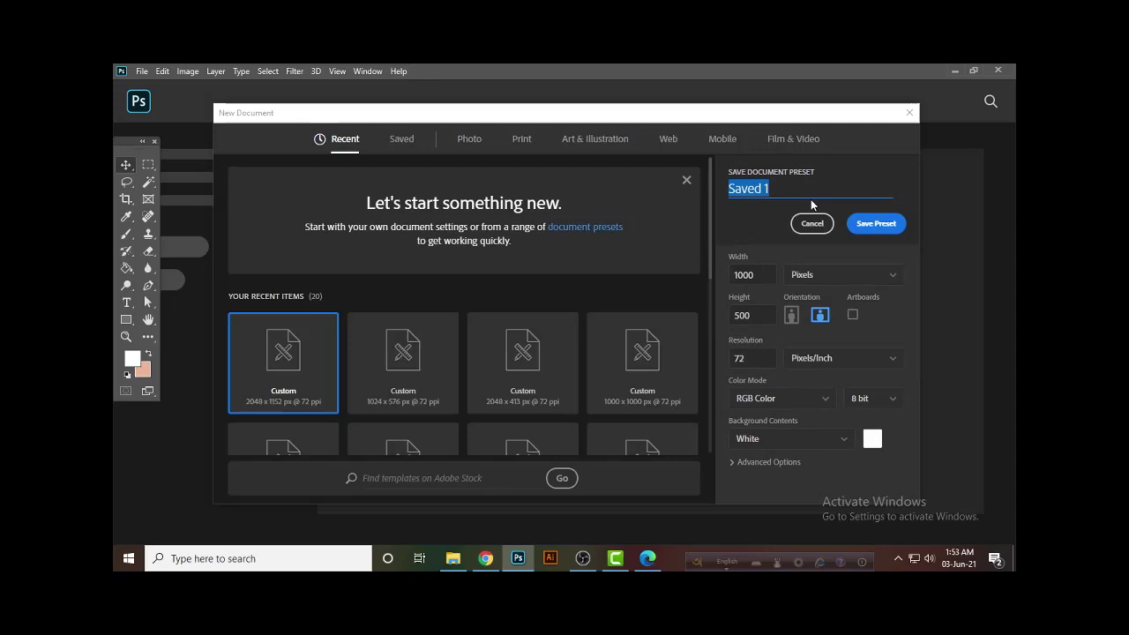
type("C")
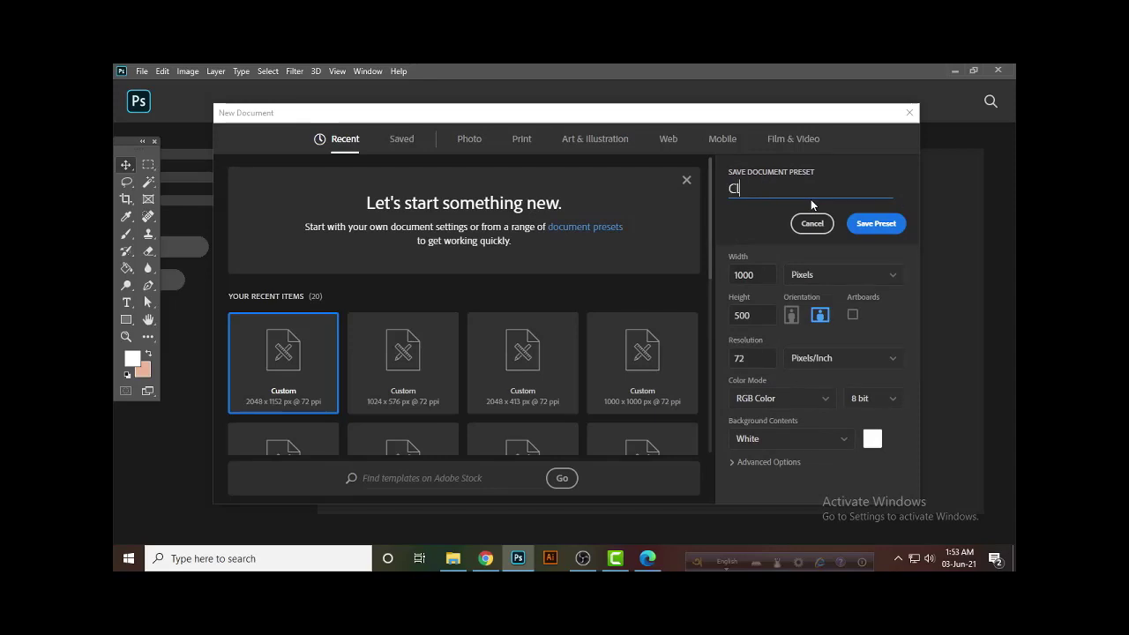
type("lass-")
type("1")
left_click(876, 224)
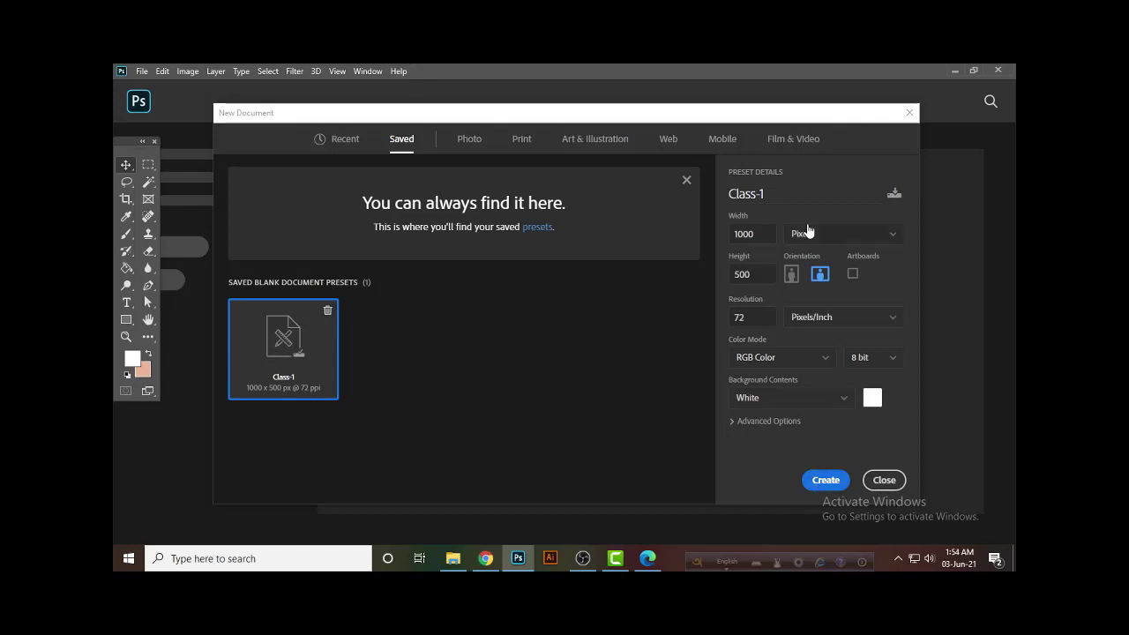
Create the document, opening a blank white 1000 × 500 px canvas at 72 ppi.
left_click(826, 484)
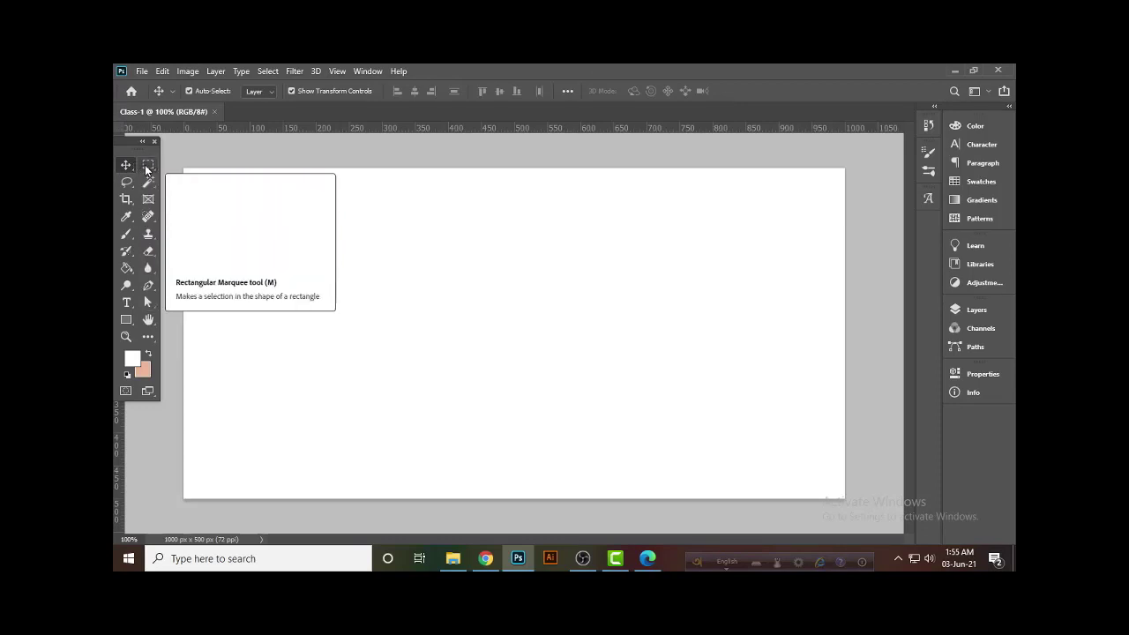
left_click(147, 166)
left_click_drag(148, 168, 173, 180)
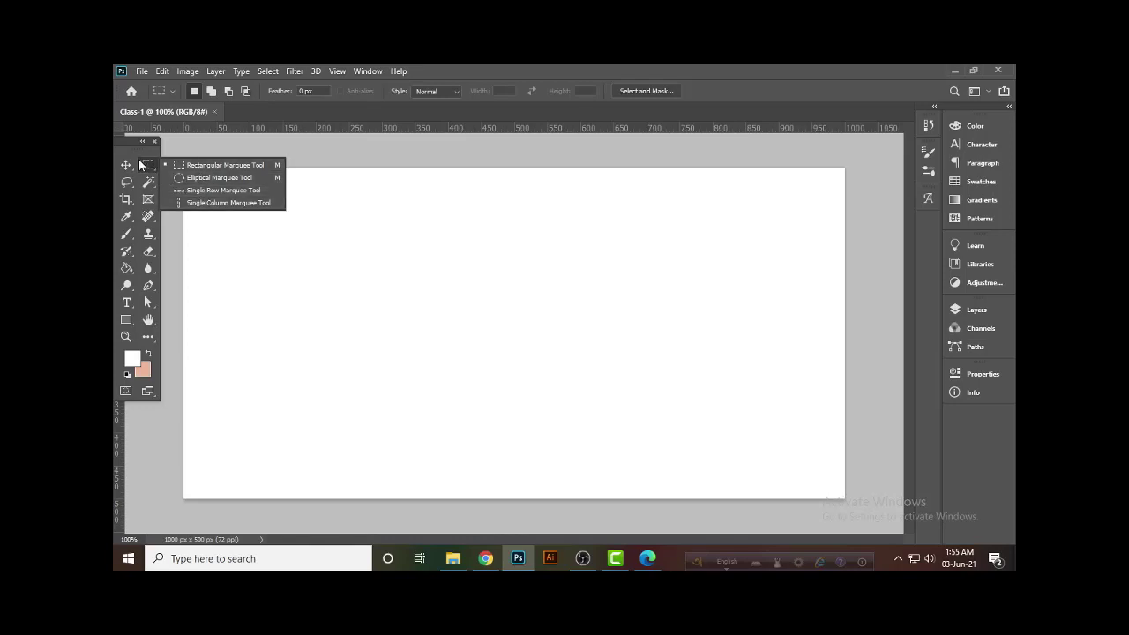
left_click(154, 176)
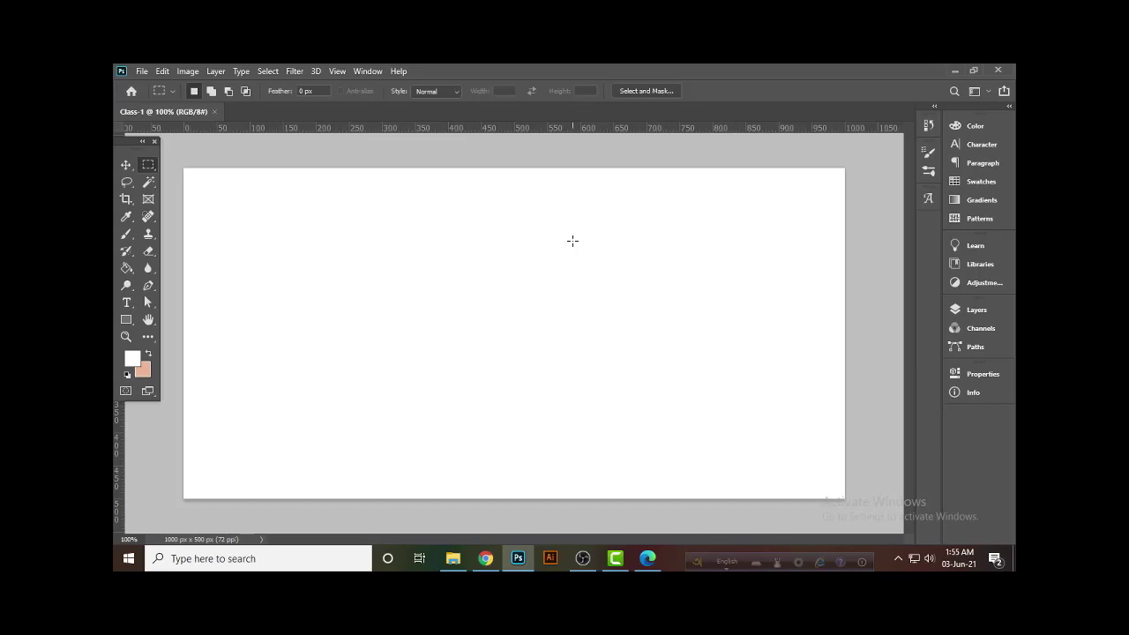
left_click(126, 167)
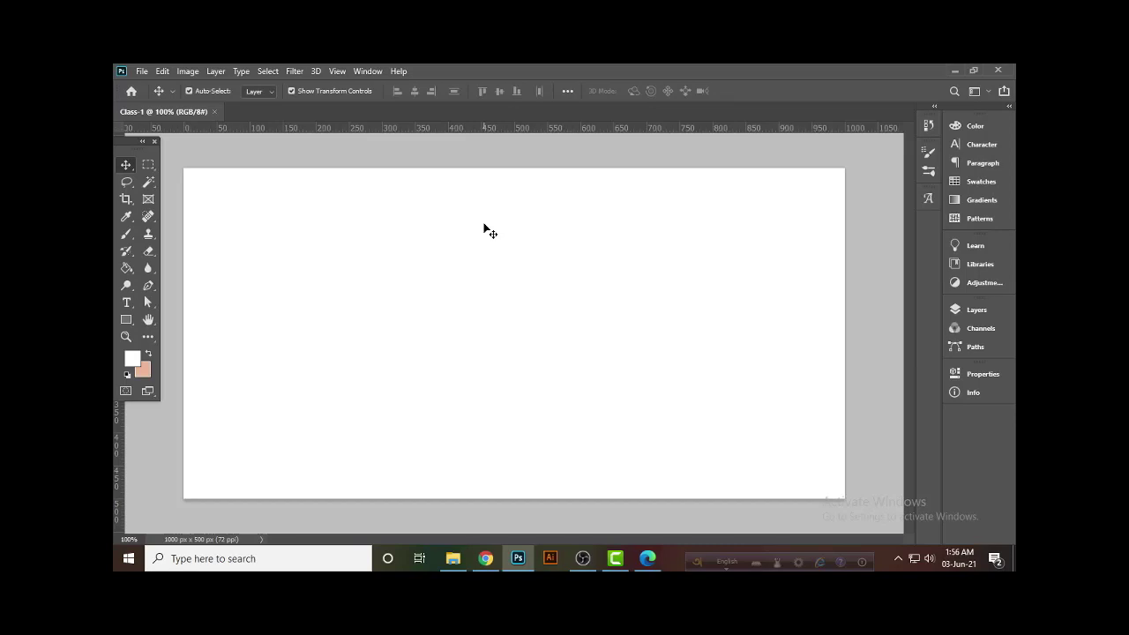
Draw a rectangular marquee over most of the canvas, leaving a white margin around it.
left_click(148, 165)
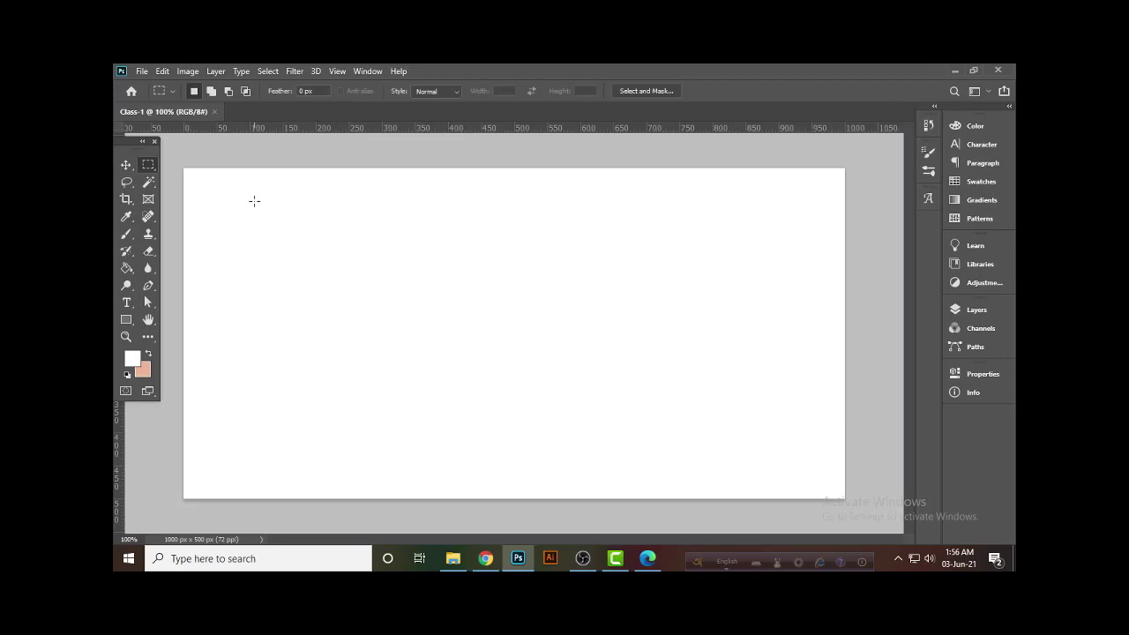
mouse_move(246, 209)
left_mouse_down()
mouse_move(766, 403)
mouse_move(784, 450)
left_mouse_up()
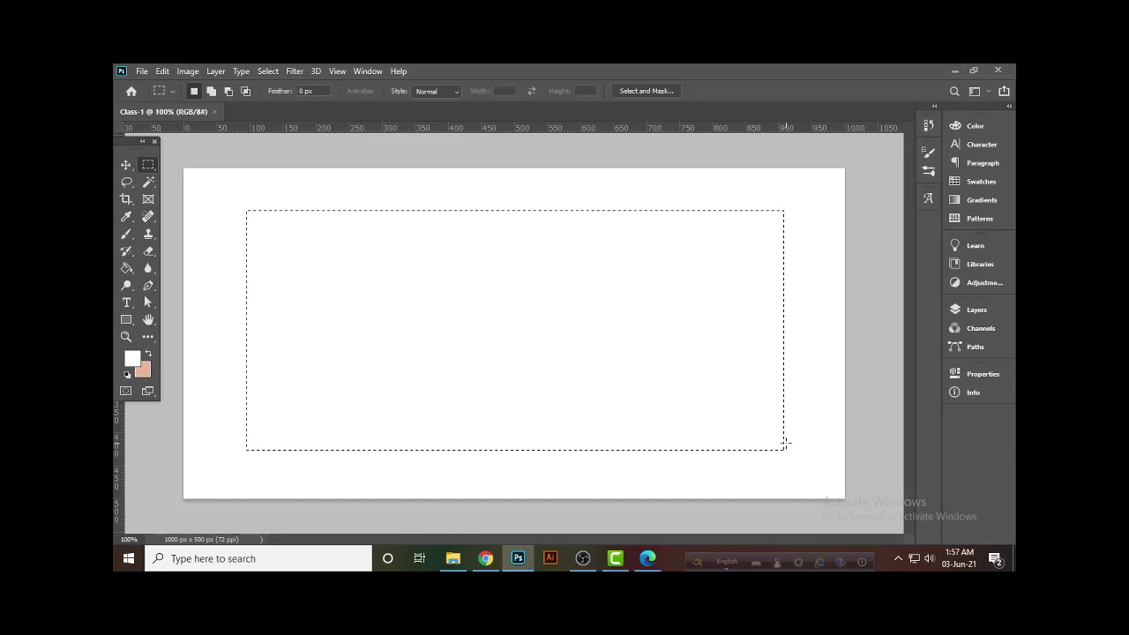
Open the Layers panel and dock the Layers/Channels/Paths group below Properties and Info.
left_click(970, 309)
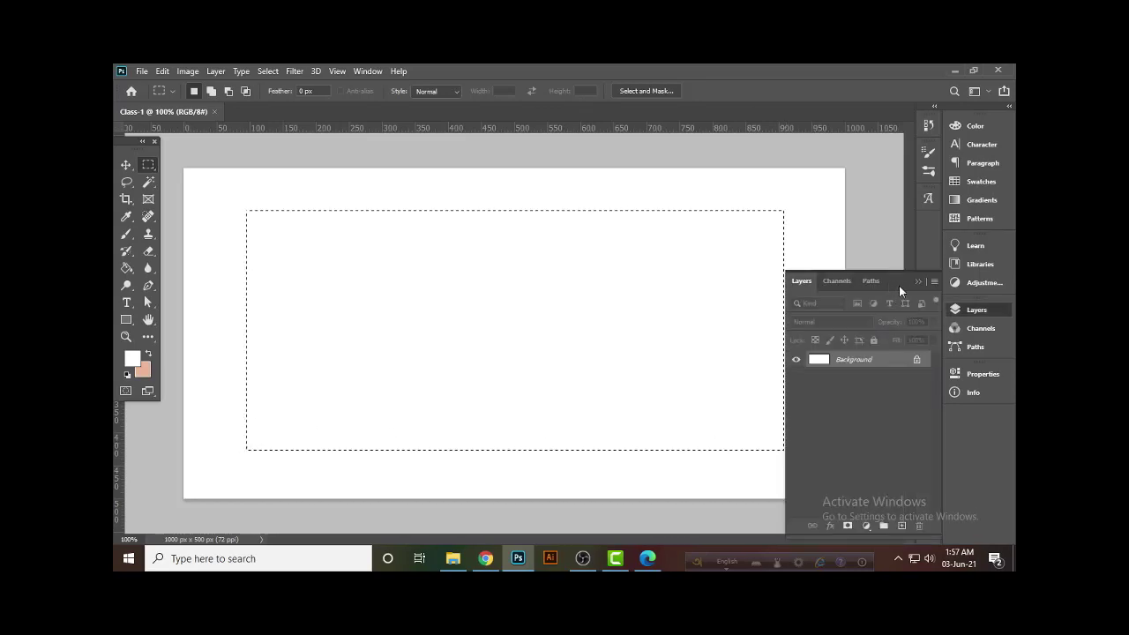
left_click_drag(894, 279, 976, 418)
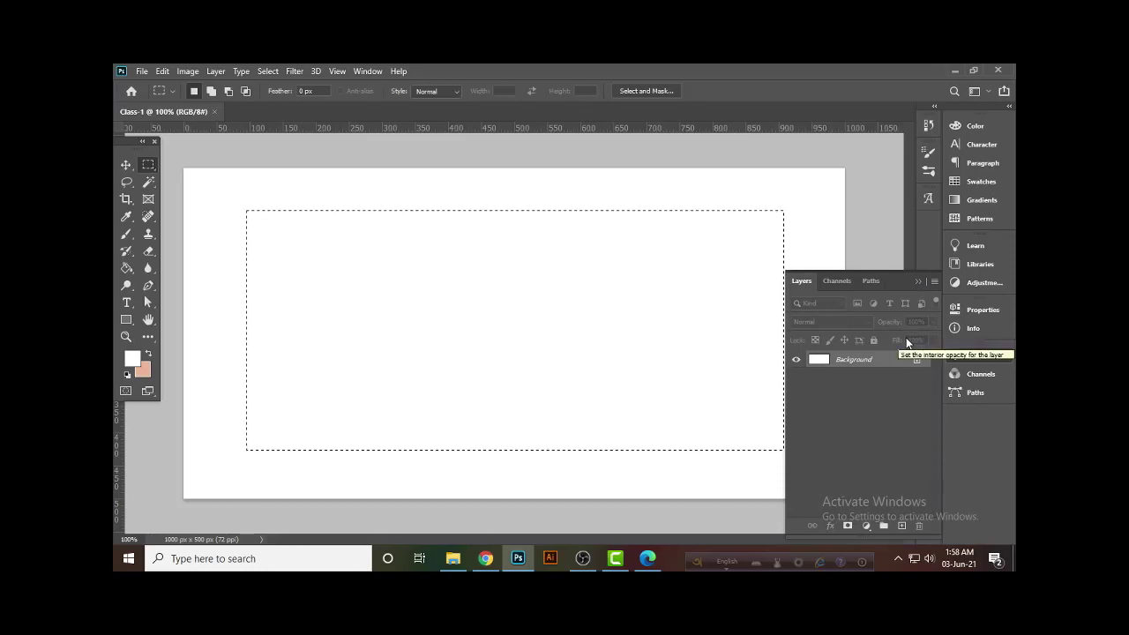
Choose the Brush tool and set the foreground colour to bright blue.
left_click(921, 282)
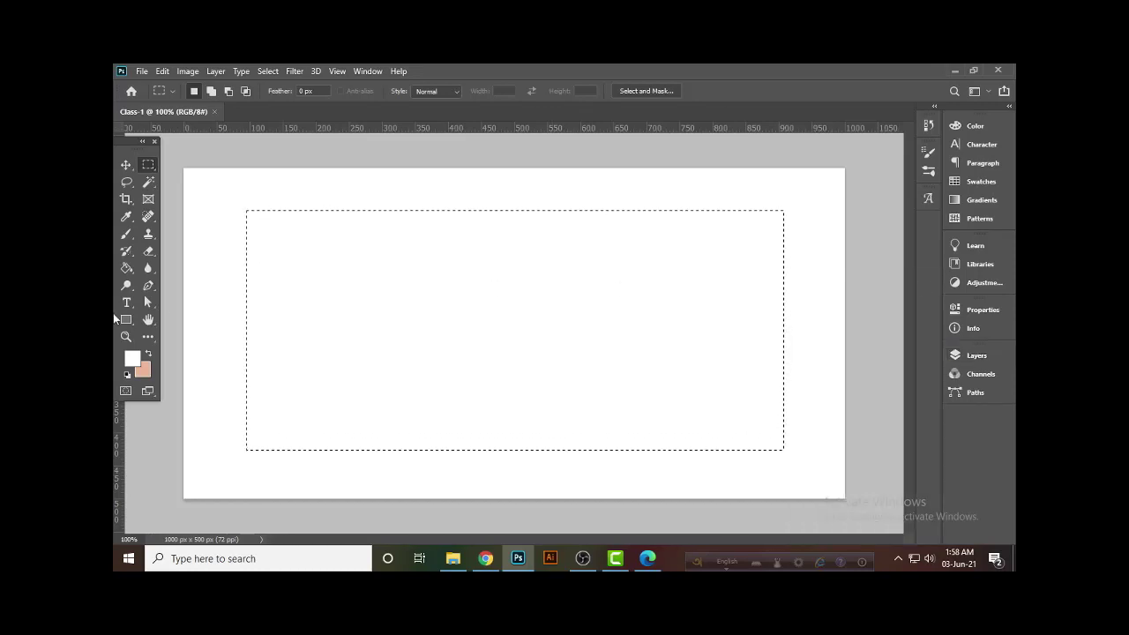
left_click(127, 234)
left_click(181, 235)
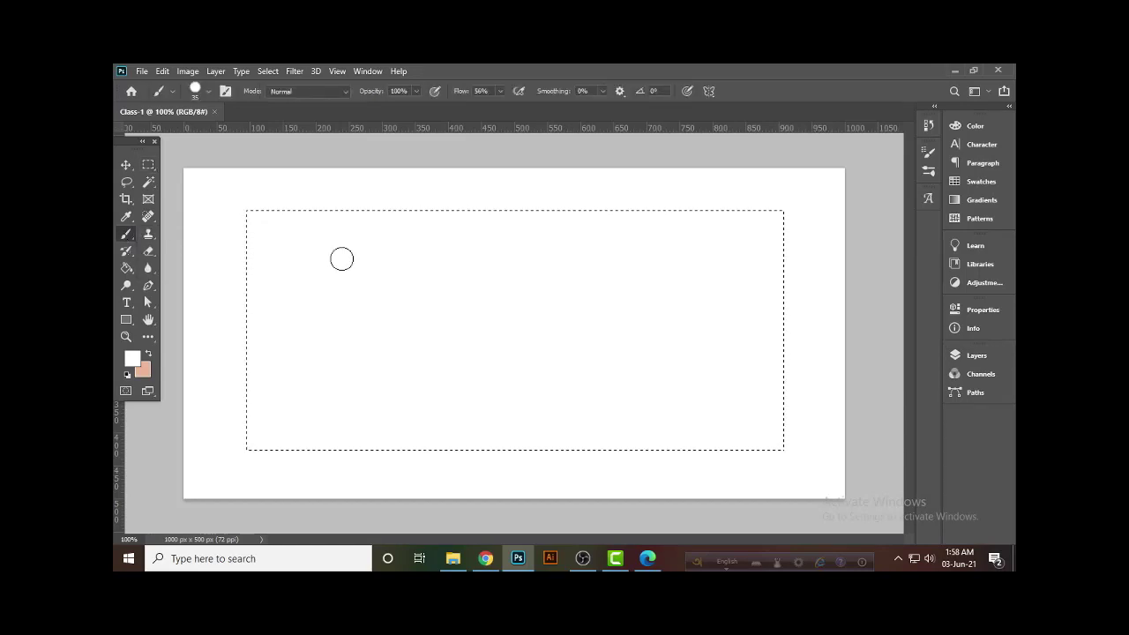
left_click(133, 359)
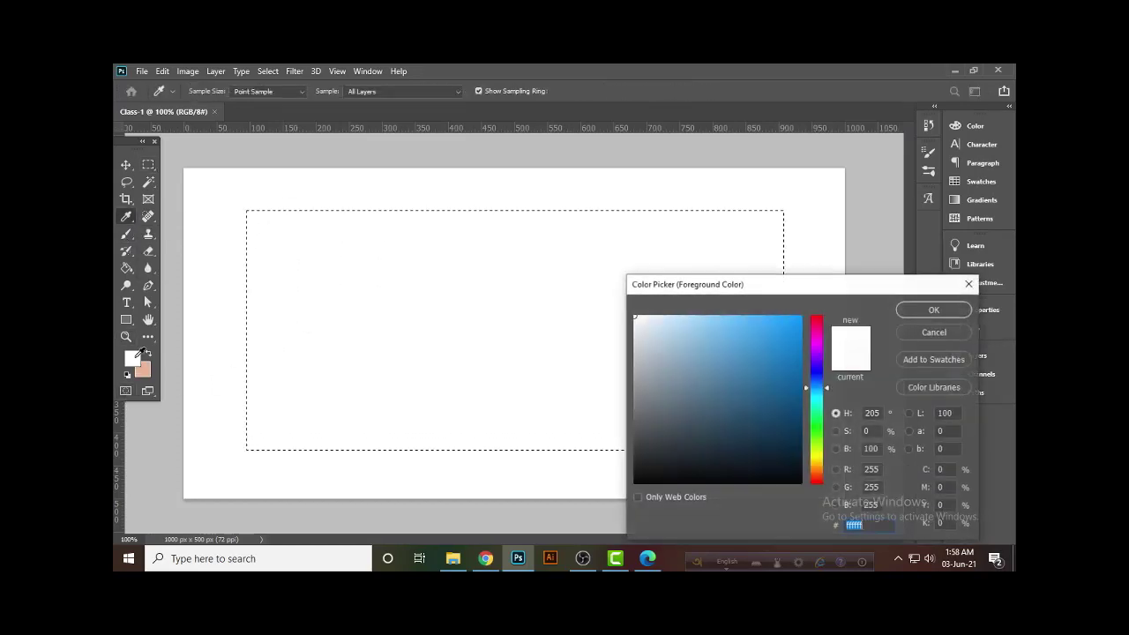
left_click_drag(741, 342, 802, 315)
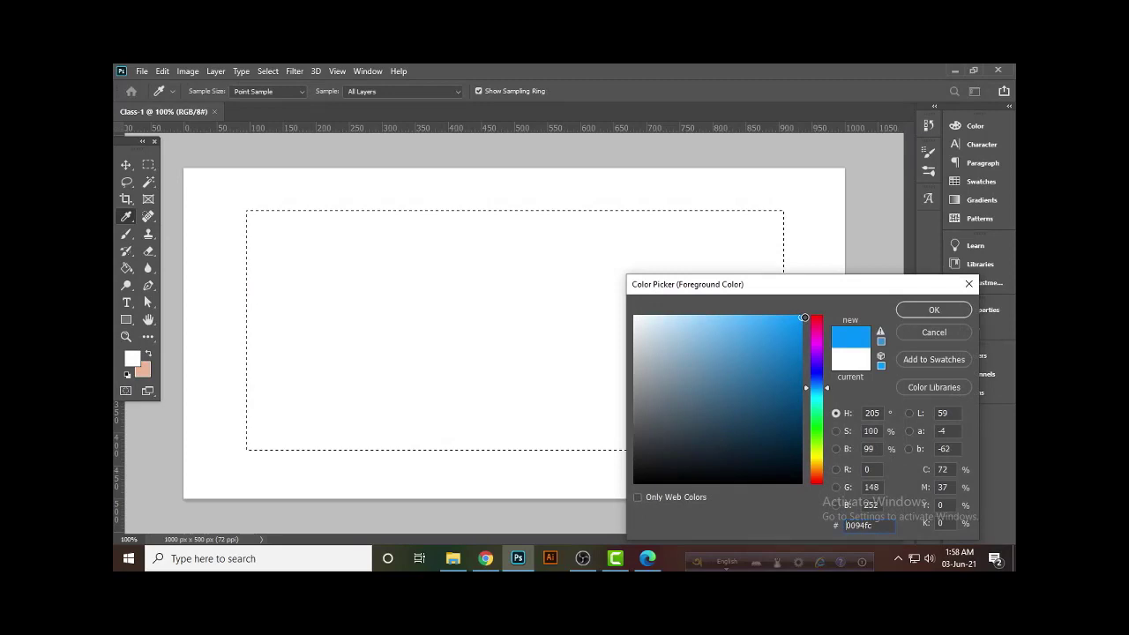
left_click(958, 312)
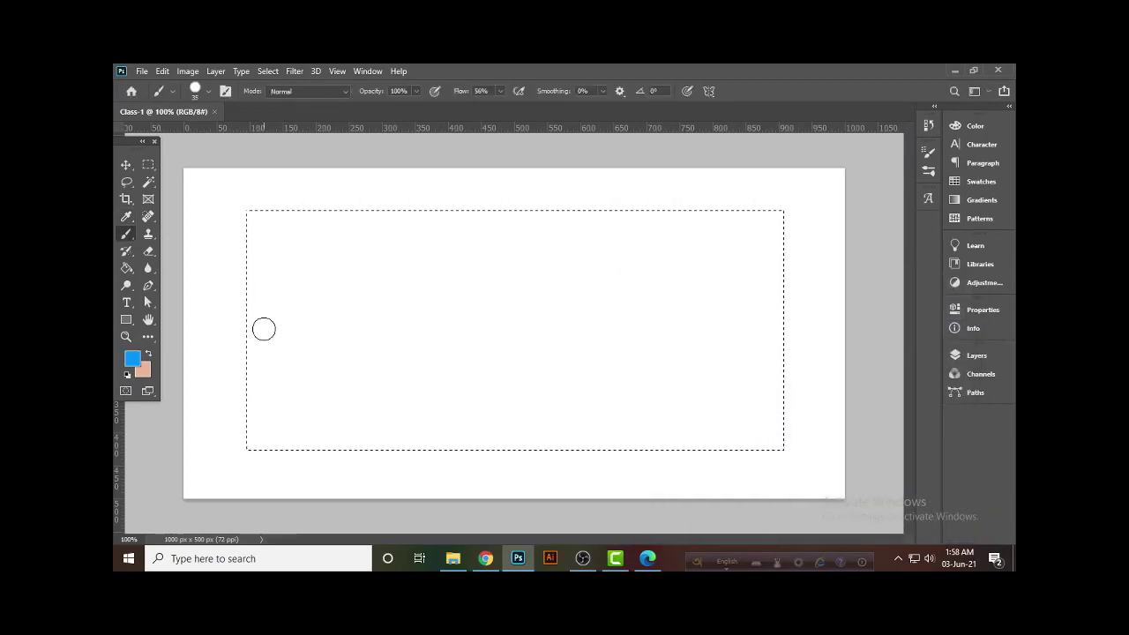
Deselect, enlarge the brush to size 70, and paint a horizontal blue stroke across the canvas.
key("ctrl+d")
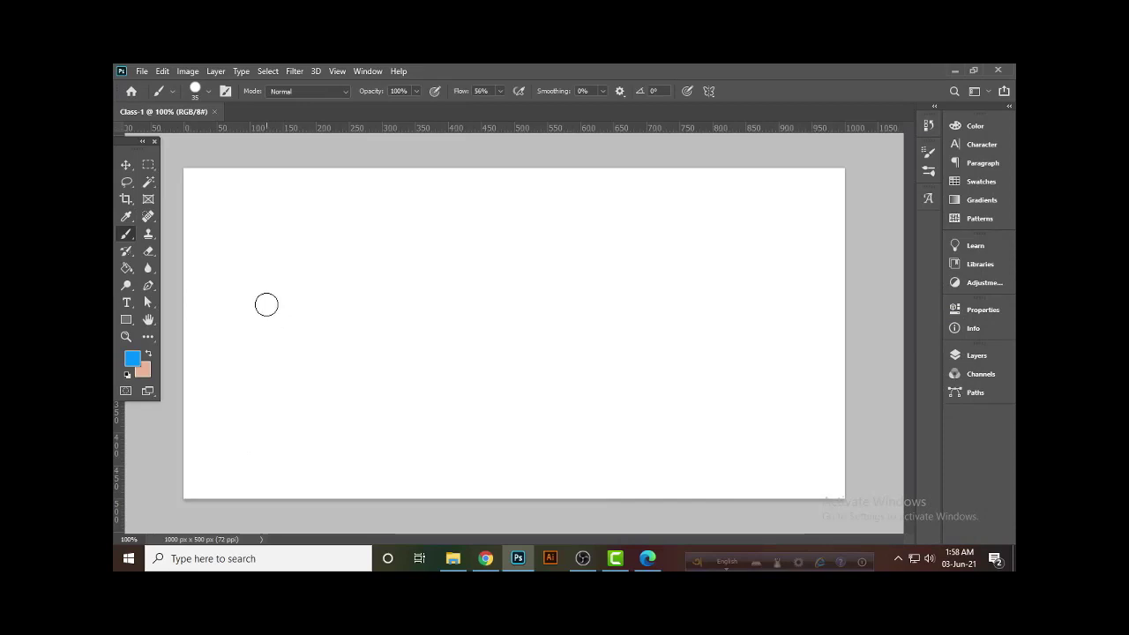
key("bracketright")
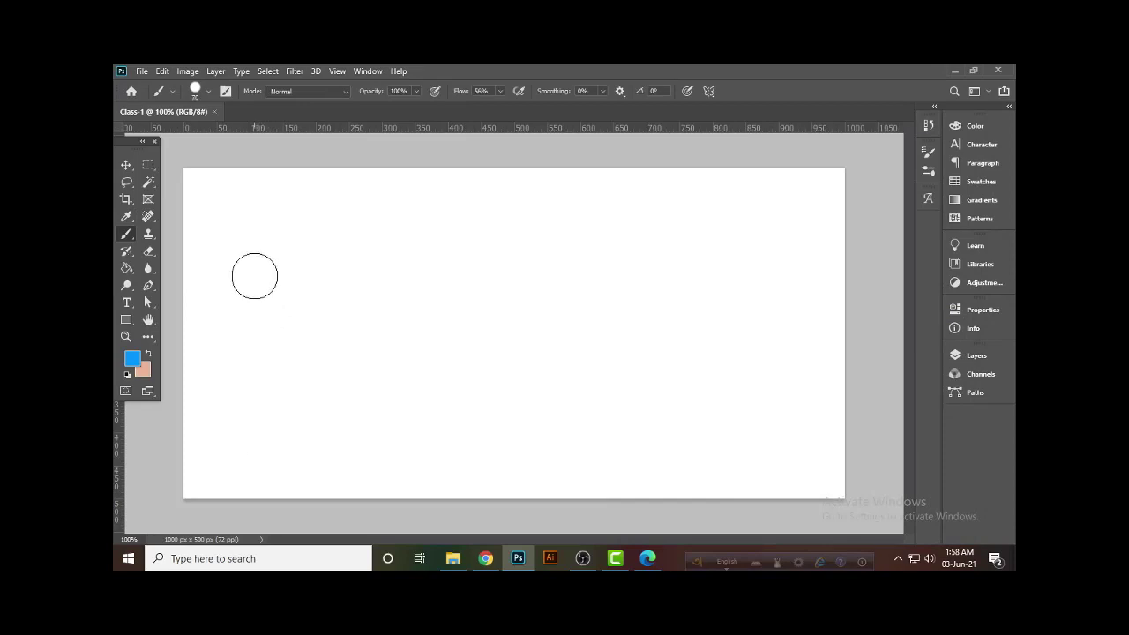
key("bracketright")
key("bracketright")
left_click_drag(219, 292, 756, 307)
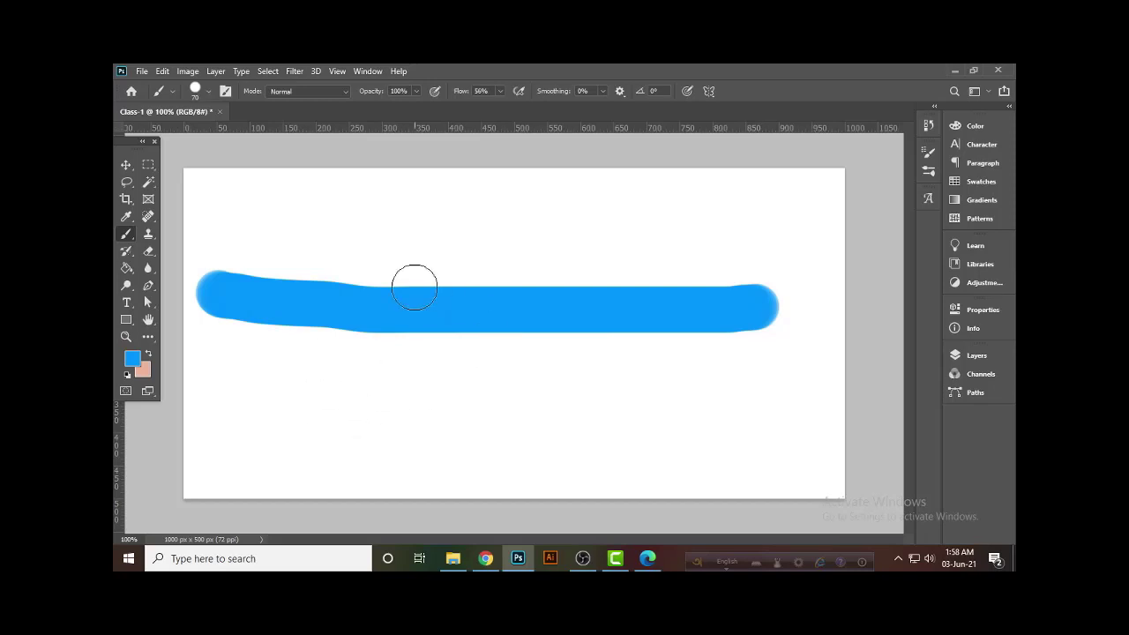
Try moving the Background layer, cancel the conversion warning, and show the Layers panel.
left_click(126, 165)
left_click_drag(432, 260, 421, 327)
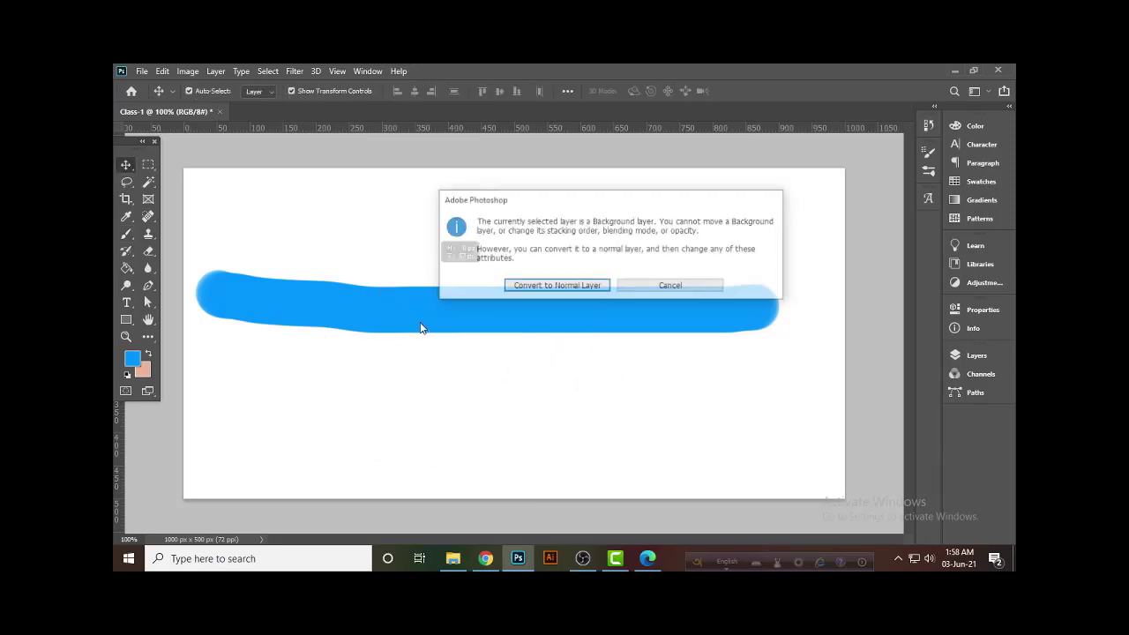
left_click(670, 292)
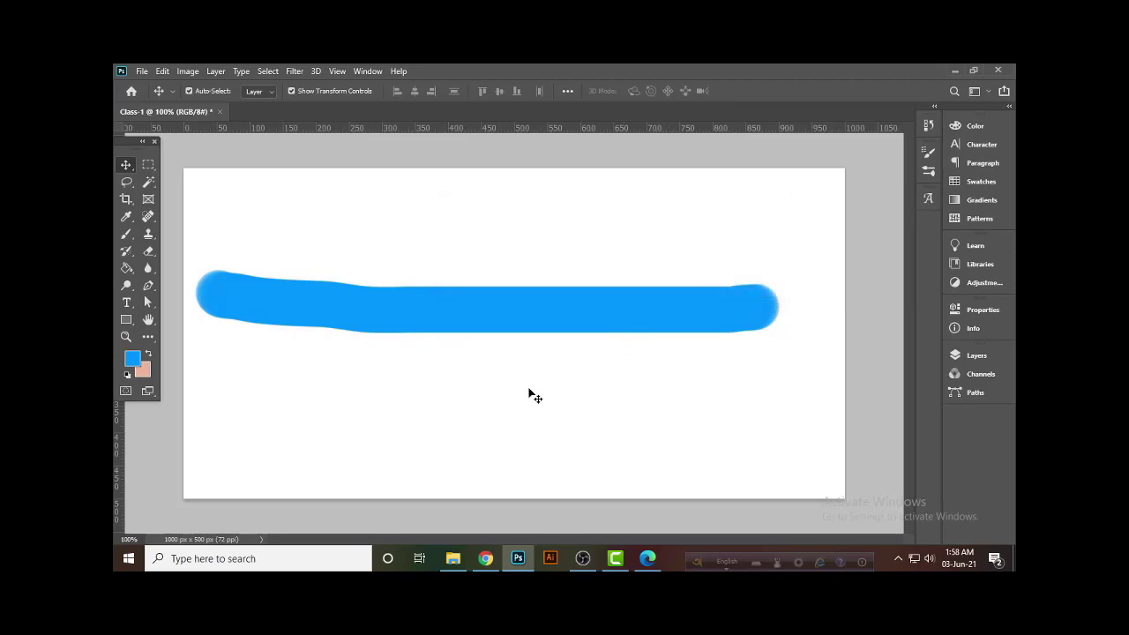
key("F7")
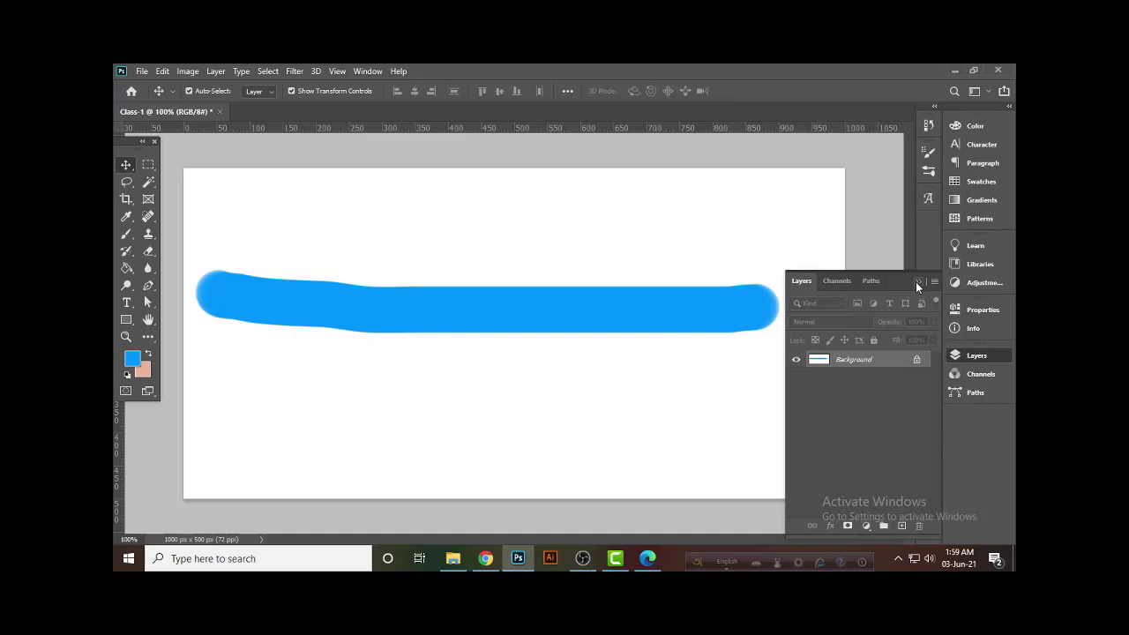
Add a new empty Layer 1 above the Background.
left_click(902, 527)
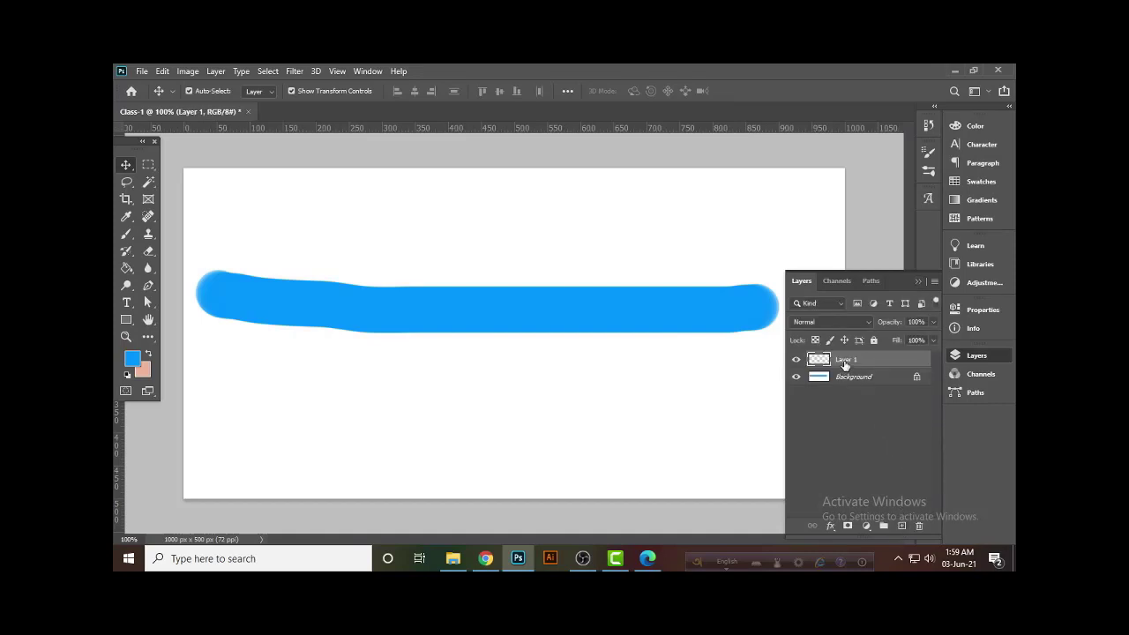
key("ctrl+z")
key("ctrl+z")
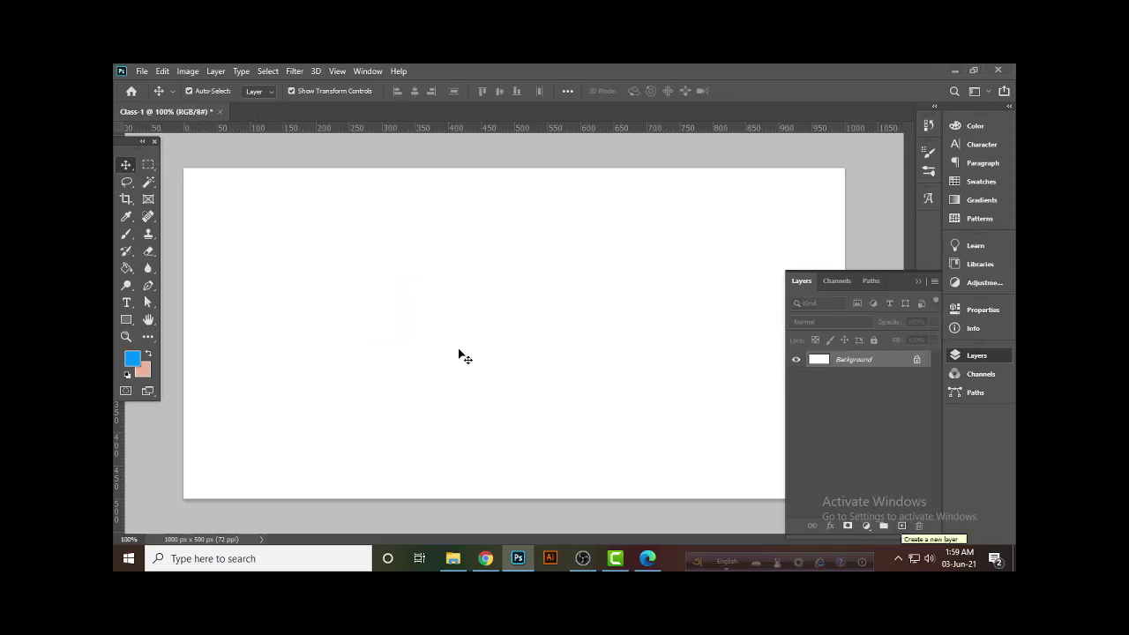
left_click(902, 526)
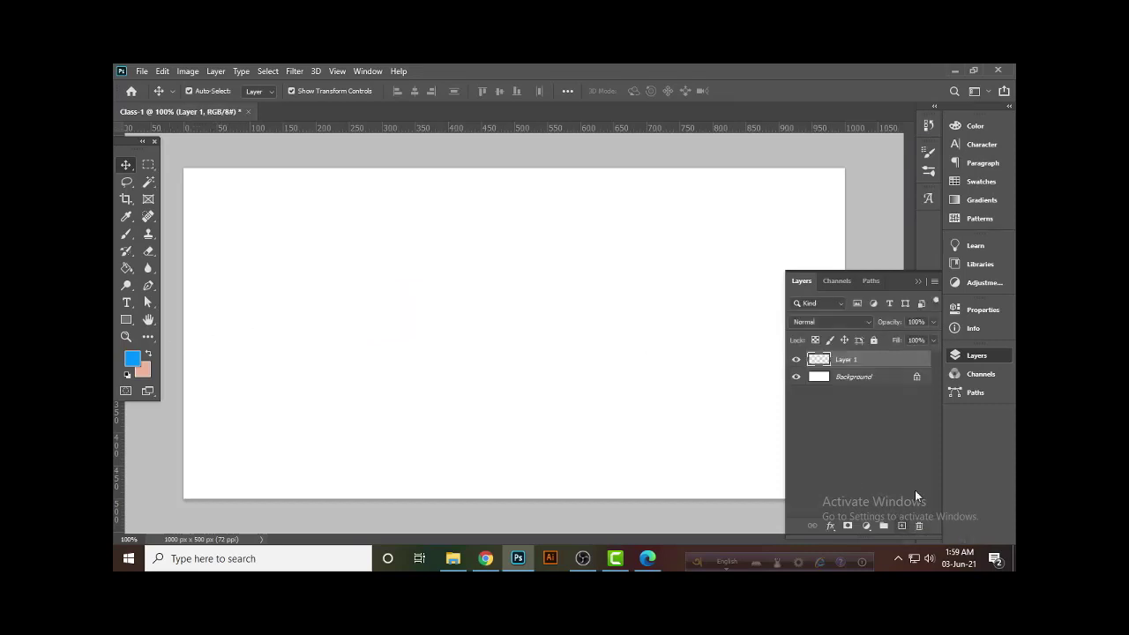
Paint a blue horizontal stroke and a zigzag on Layer 1, then move them up about 95 px.
left_click(126, 234)
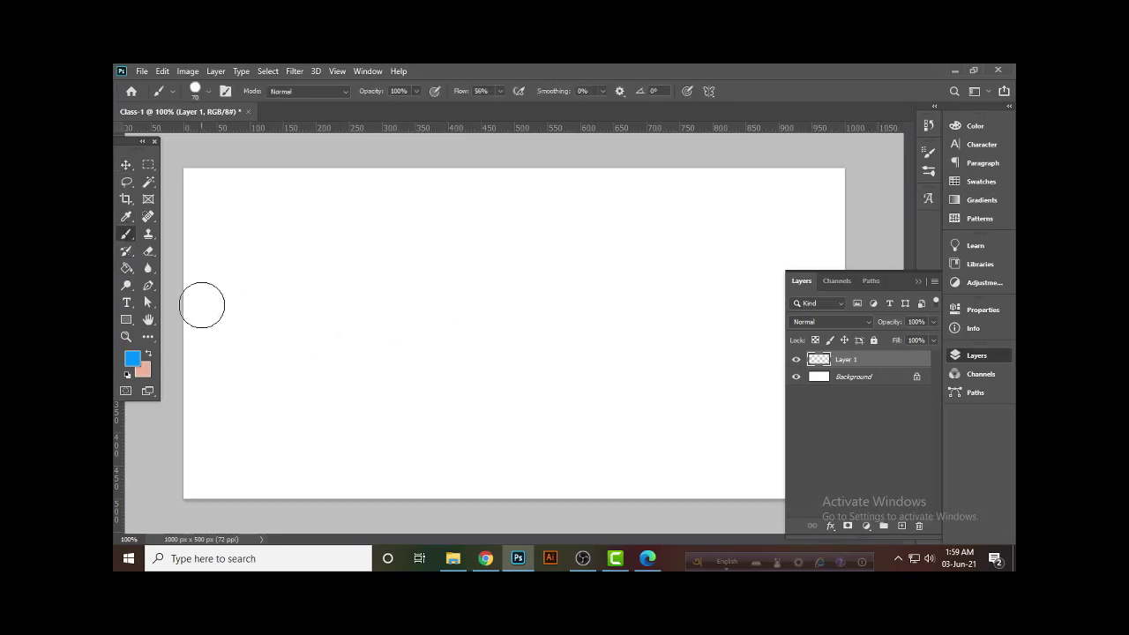
left_click_drag(202, 302, 821, 282)
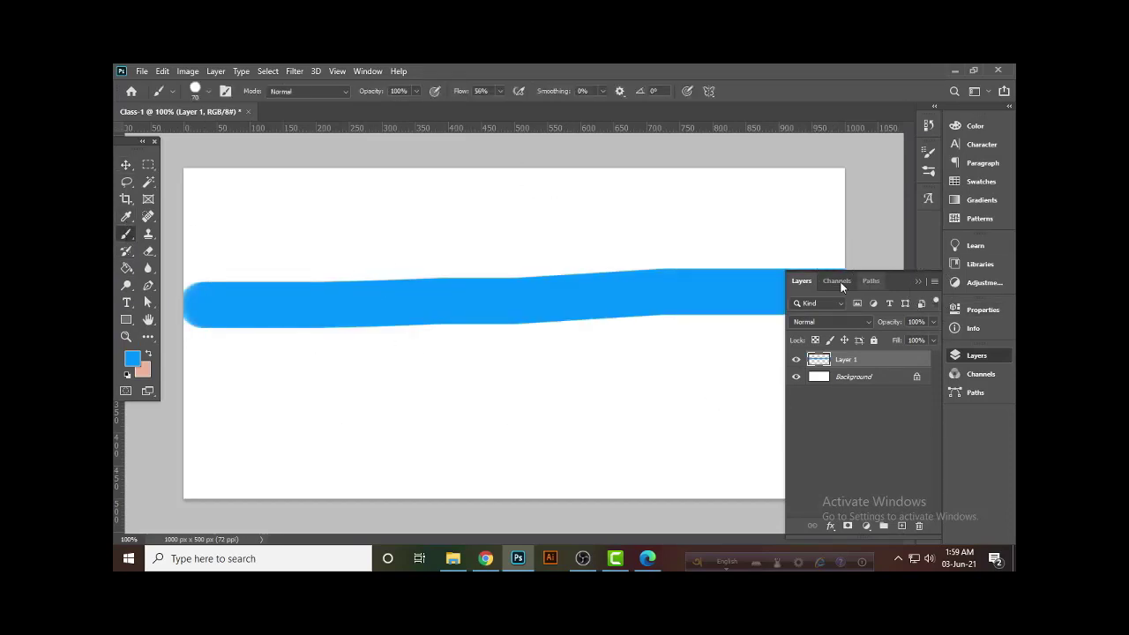
left_click_drag(573, 331, 732, 437)
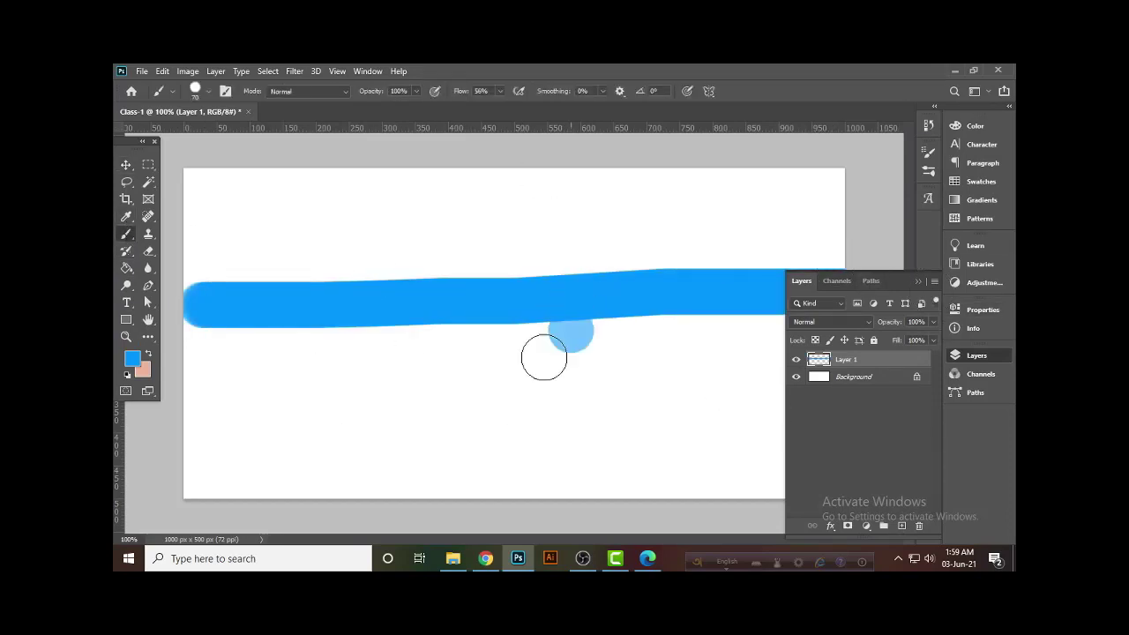
left_click(126, 165)
mouse_move(521, 303)
left_mouse_down()
mouse_move(533, 216)
mouse_move(479, 244)
mouse_move(523, 269)
left_mouse_up()
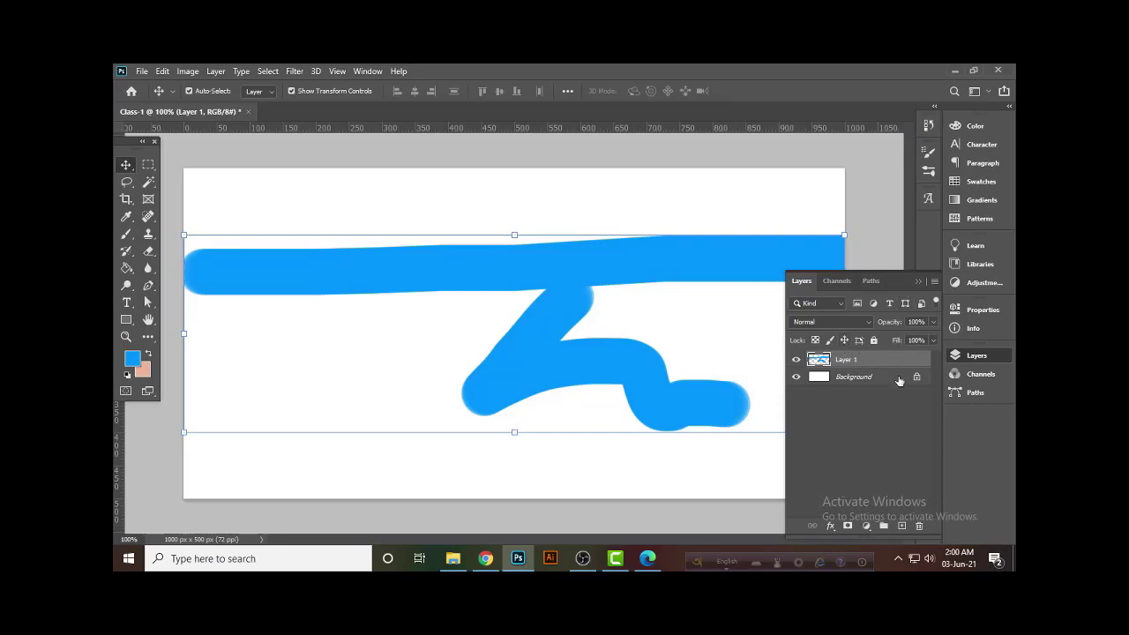
Delete Layer 1 with its blue strokes and float the Layers panel over the canvas.
key("Delete")
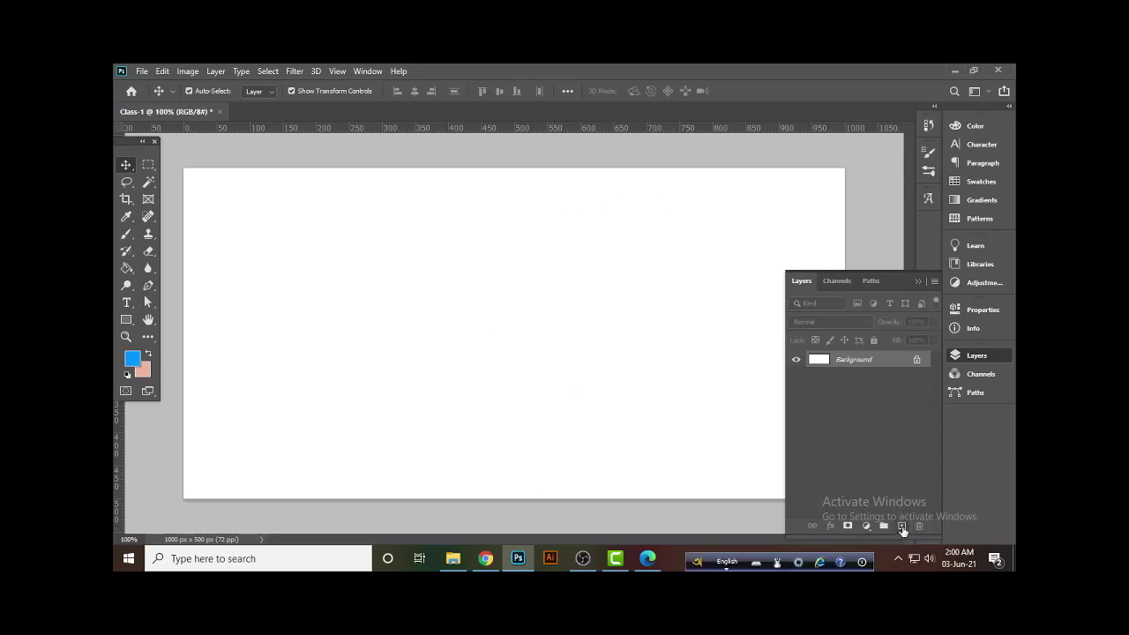
left_click_drag(909, 281, 595, 197)
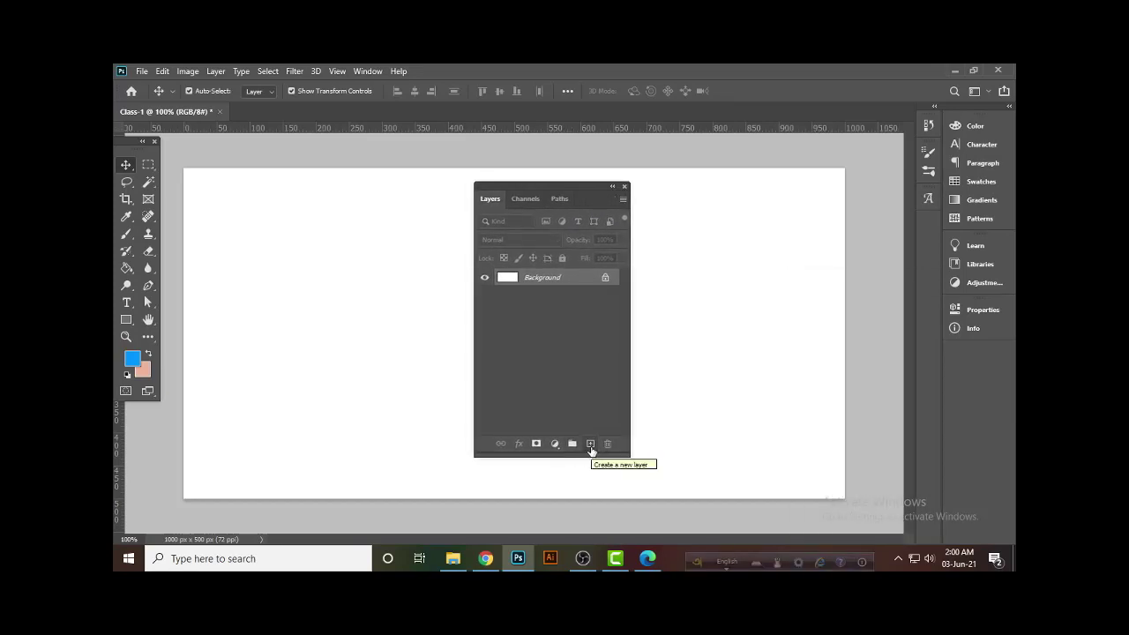
left_click(590, 444)
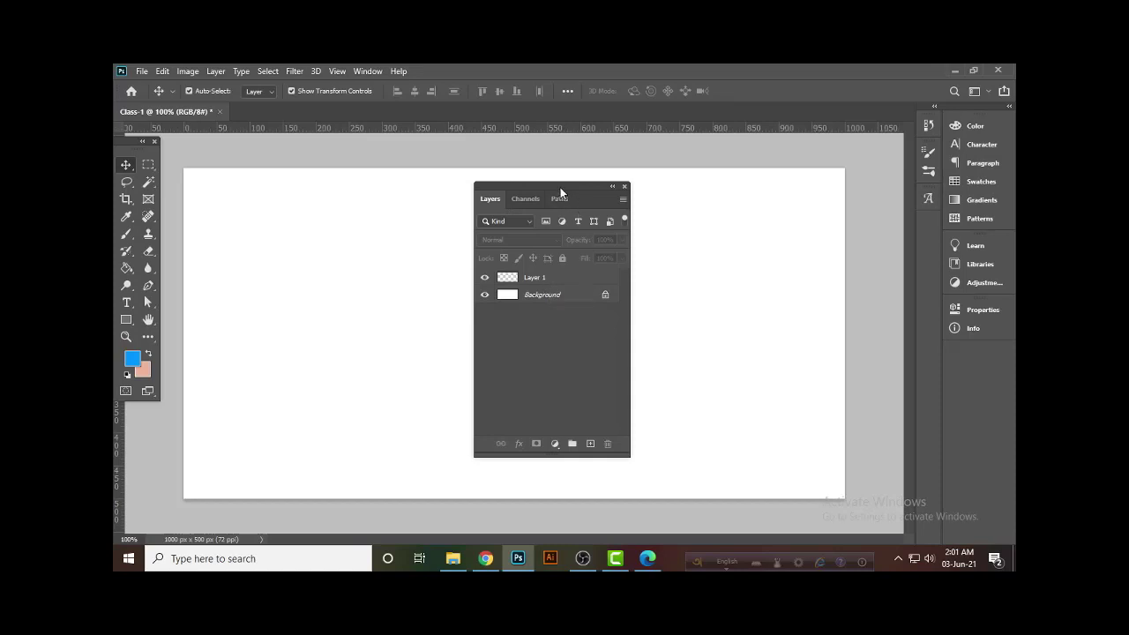
mouse_move(560, 187)
left_mouse_down()
mouse_move(885, 182)
mouse_move(1006, 365)
left_mouse_up()
Reopen the Layers panel from the dock and add a fresh empty Layer 1 above Background.
left_click(963, 355)
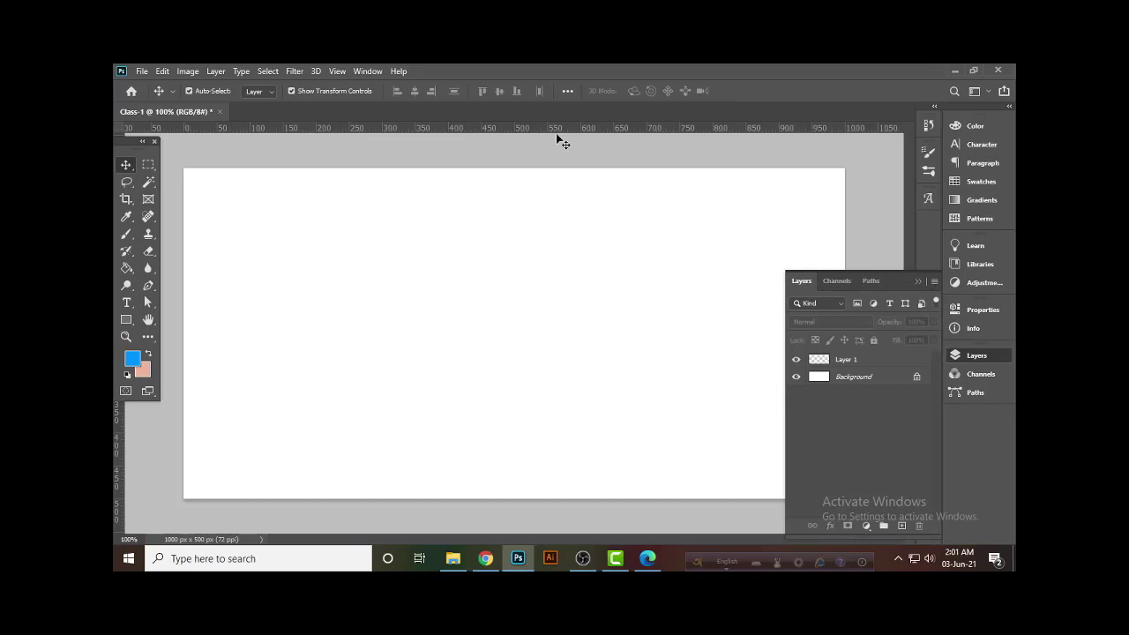
left_click(375, 78)
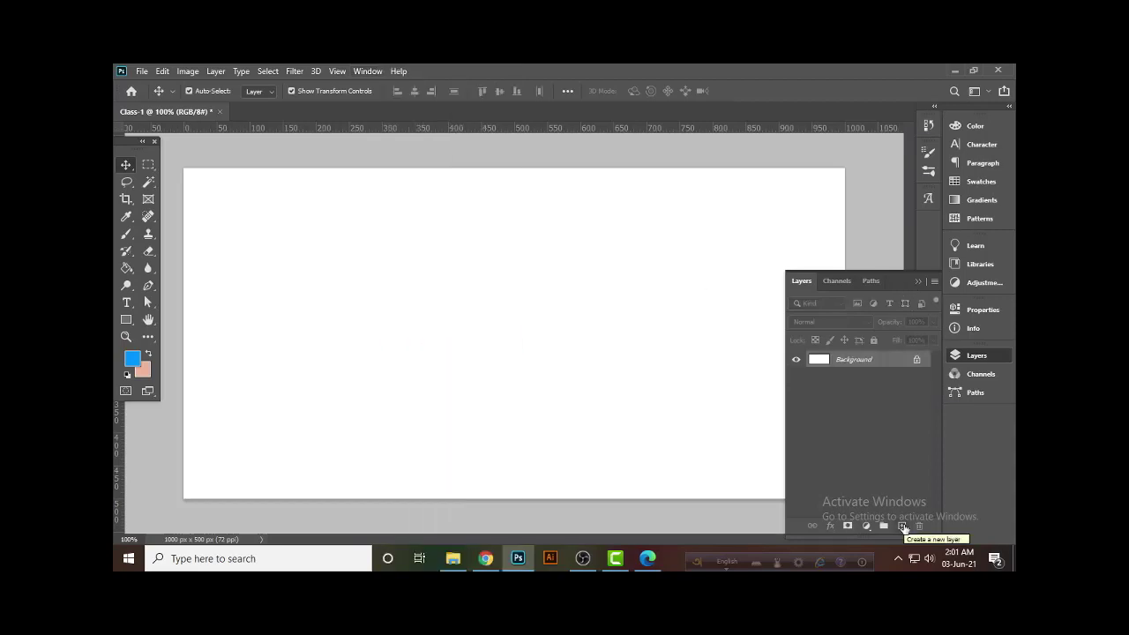
left_click(903, 525)
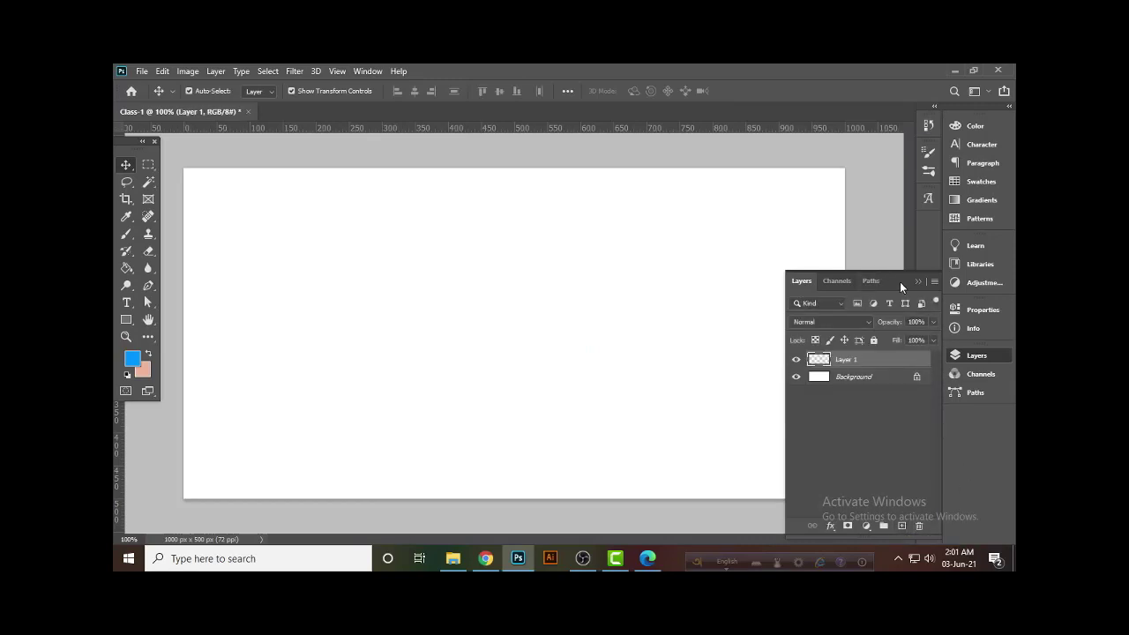
left_click_drag(900, 281, 904, 271)
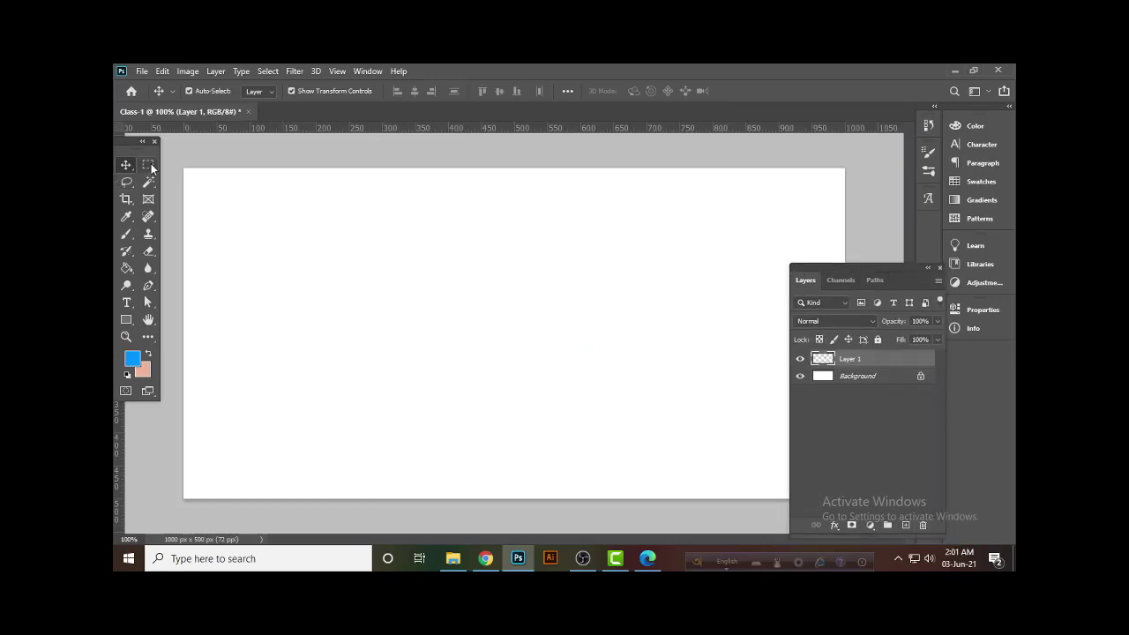
left_click(126, 234)
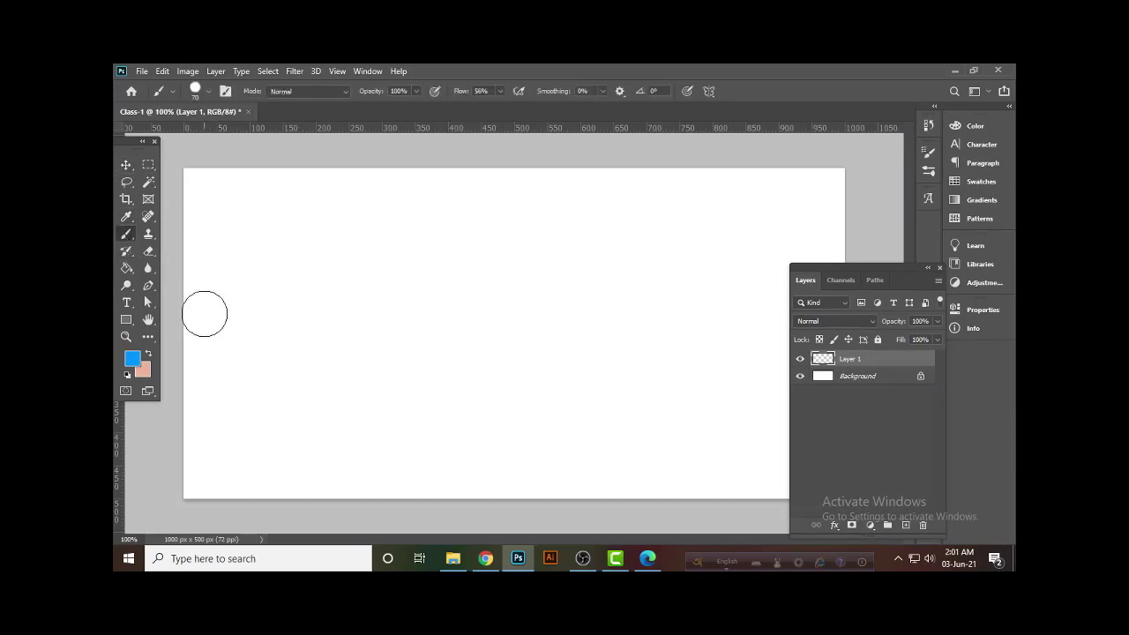
Undo a trial blue stroke, marquee a large rectangle over the canvas, and re-dock Layers.
left_click_drag(205, 314, 906, 322)
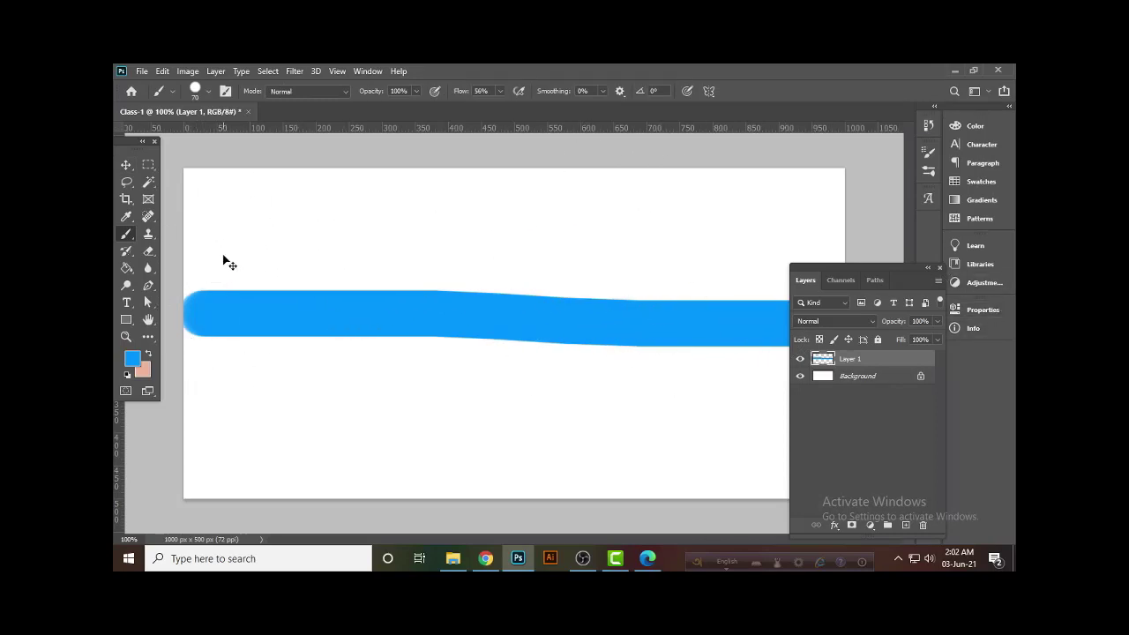
key("ctrl+z")
left_click(148, 165)
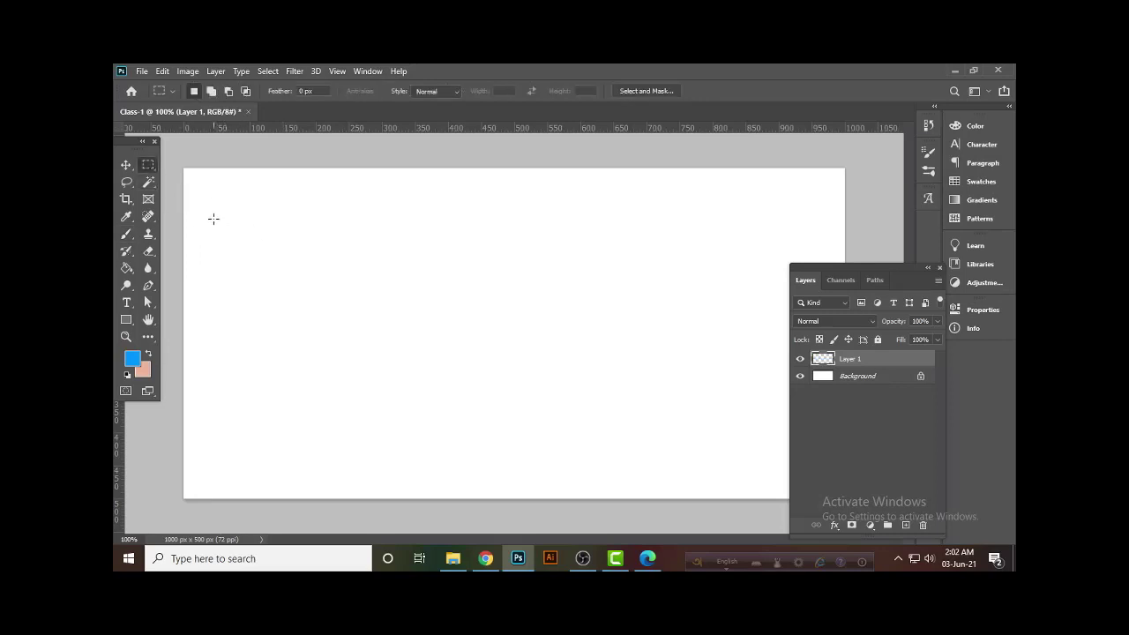
left_click_drag(214, 219, 807, 442)
left_click_drag(924, 273, 960, 355)
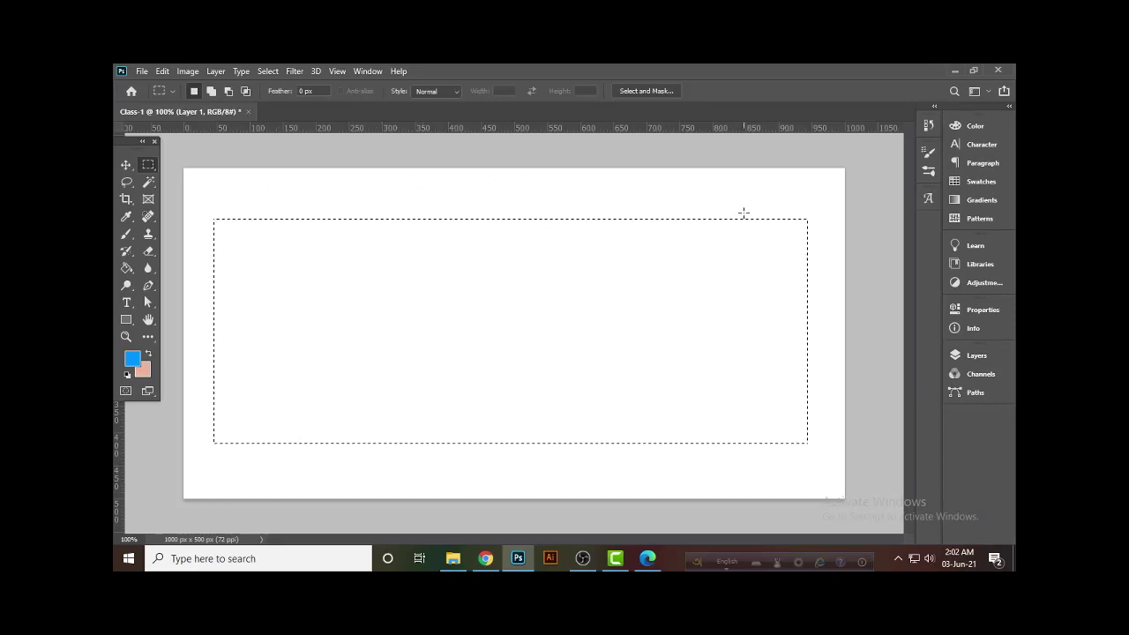
Paint blue brush strokes confined inside the rectangular selection.
left_click(126, 234)
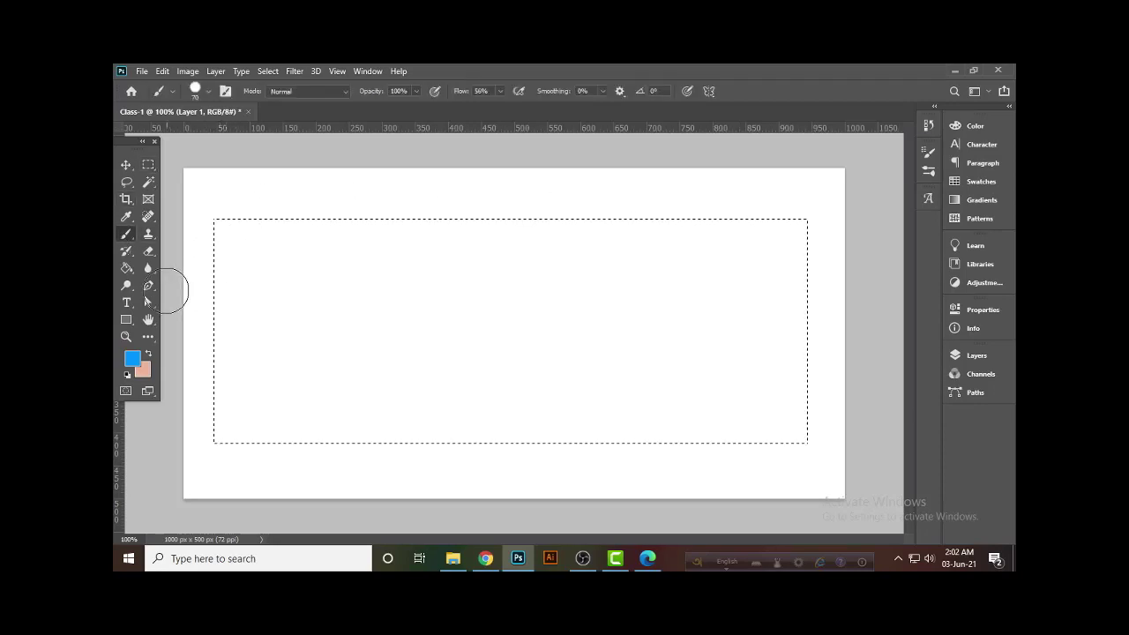
left_click_drag(176, 285, 849, 273)
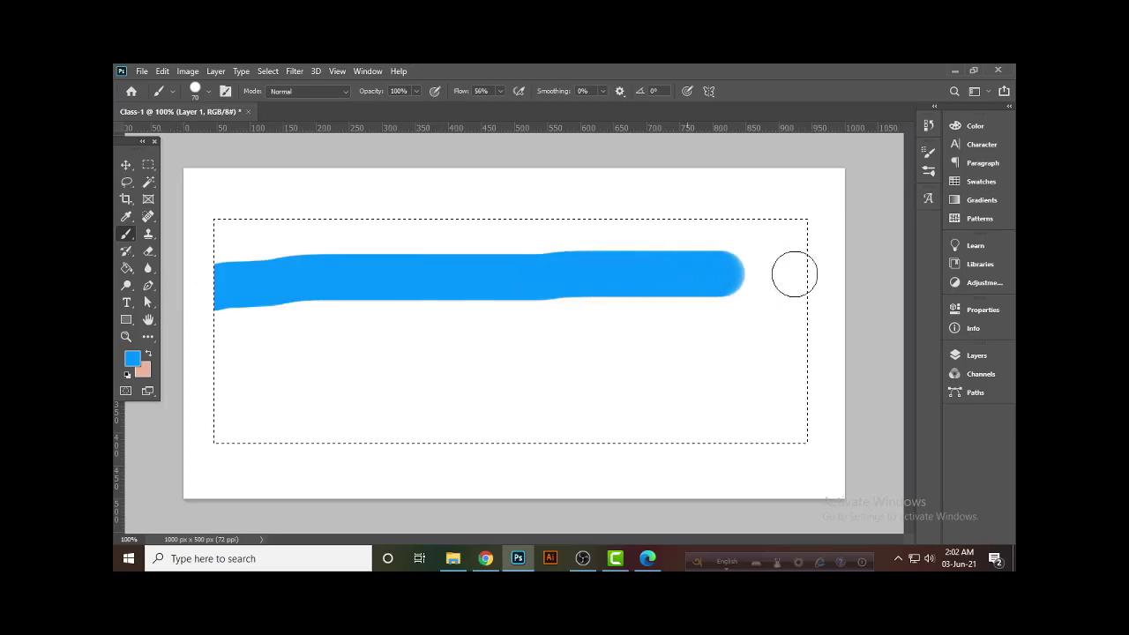
mouse_move(786, 375)
left_mouse_down()
mouse_move(470, 420)
mouse_move(320, 397)
mouse_move(398, 403)
mouse_move(811, 367)
mouse_move(811, 265)
mouse_move(635, 206)
mouse_move(221, 217)
mouse_move(202, 410)
mouse_move(232, 444)
mouse_move(442, 422)
mouse_move(784, 453)
mouse_move(817, 365)
mouse_move(818, 215)
left_mouse_up()
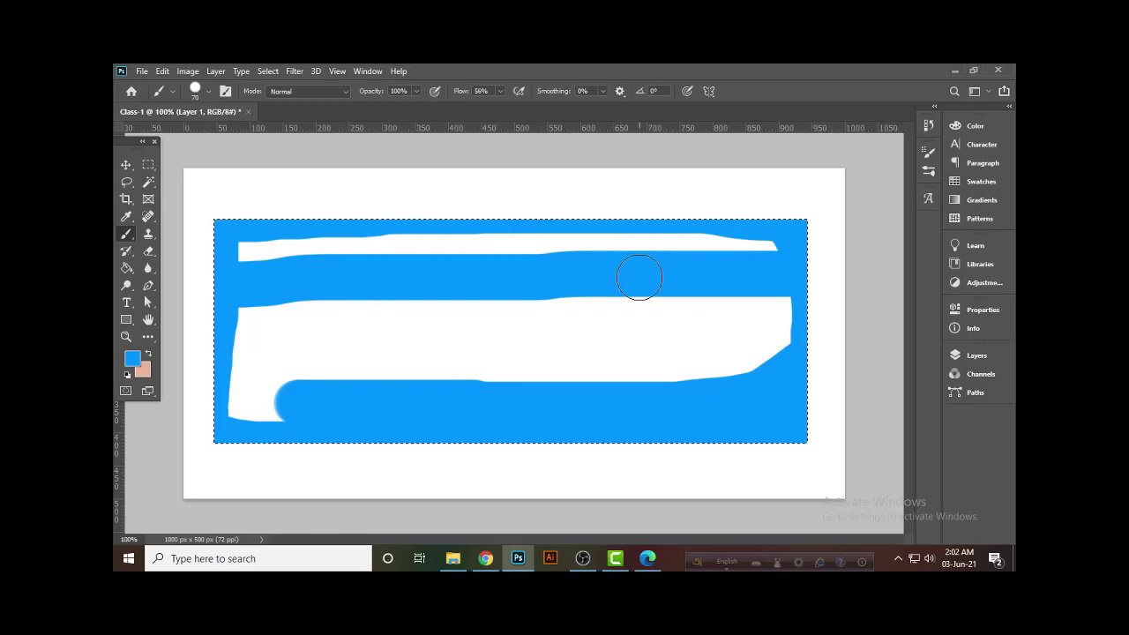
Reselect the rectangle, cut out the blue paint, deselect, and zoom back out.
key("ctrl+d")
scroll(639, 275, "up", 3)
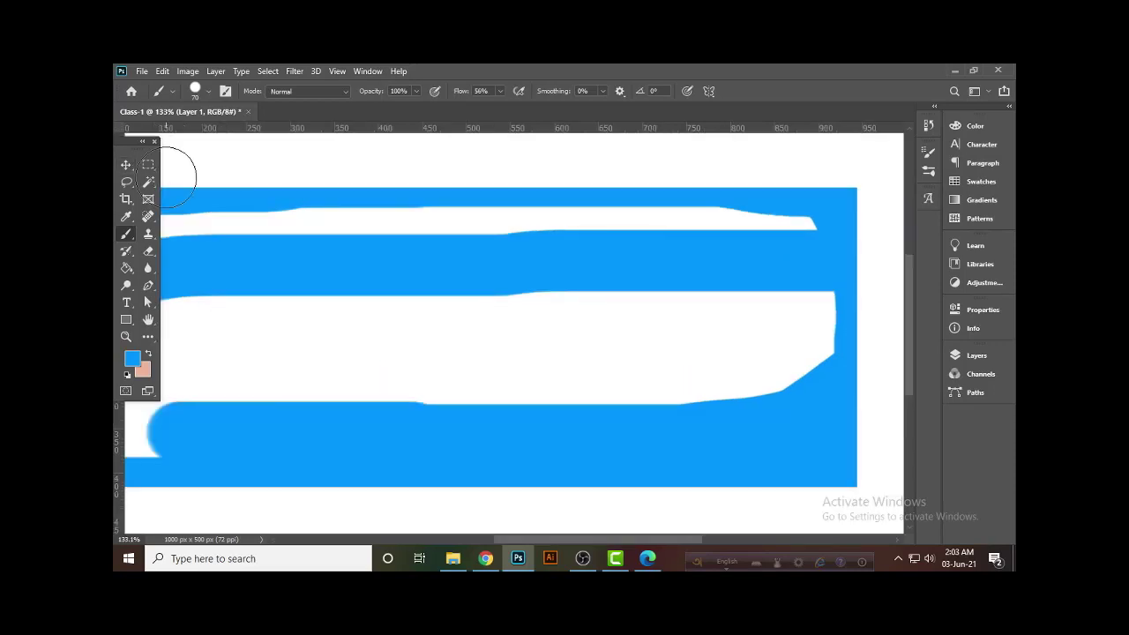
key("ctrl+shift+d")
key("ctrl+x")
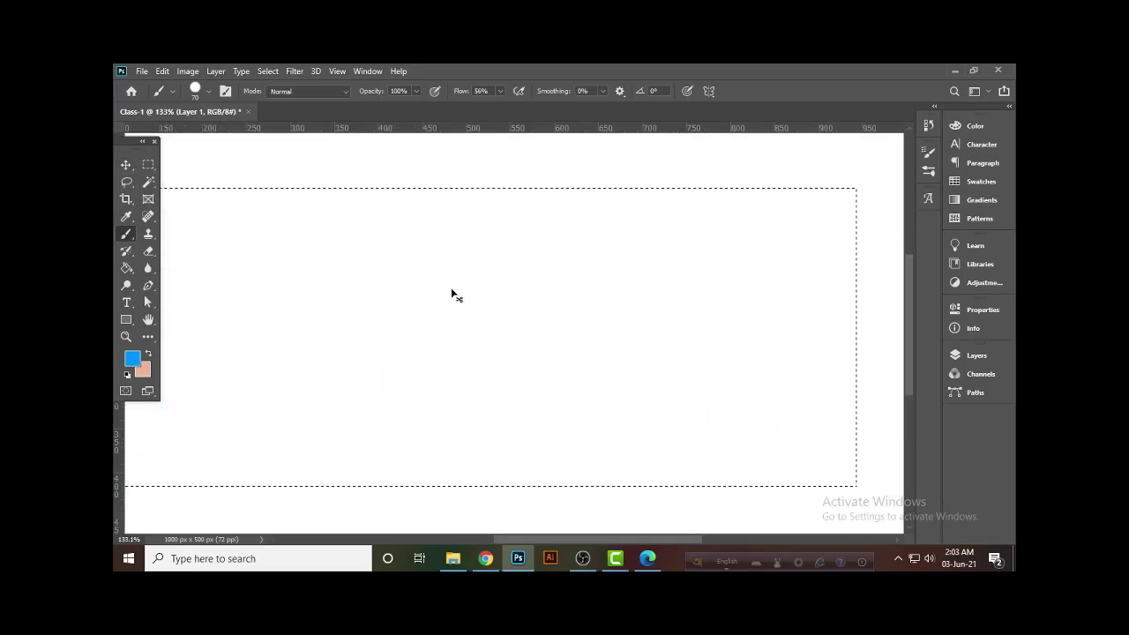
key("ctrl+d")
scroll(577, 301, "down", 3)
scroll(576, 302, "down", 1)
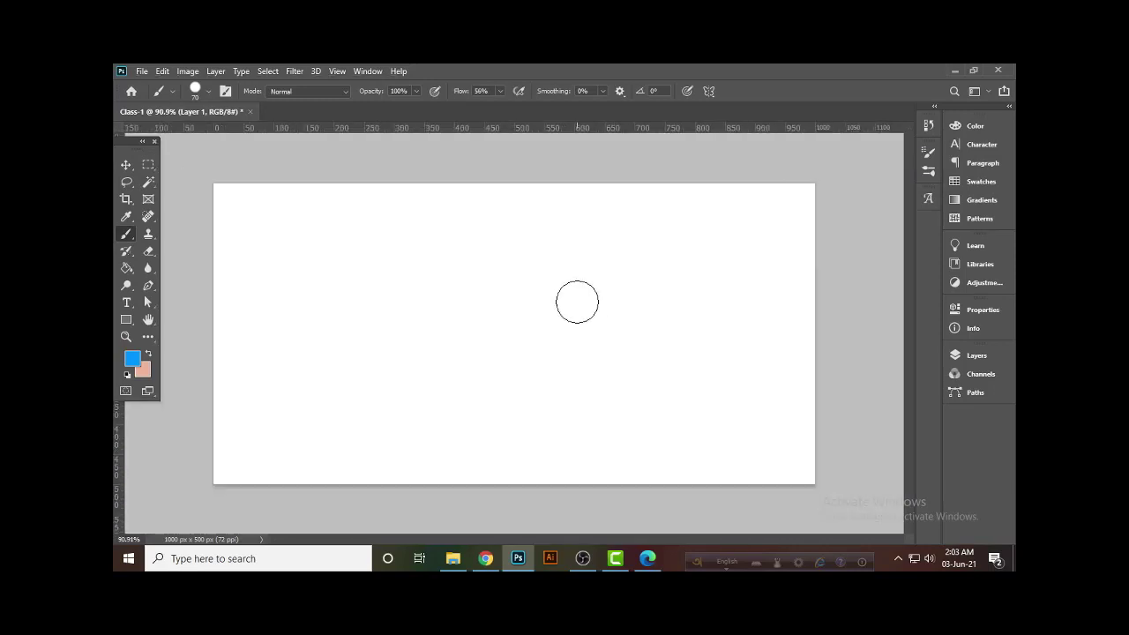
Set the background colour to bright green 12ff00, then reset to default black and white.
left_click(149, 165)
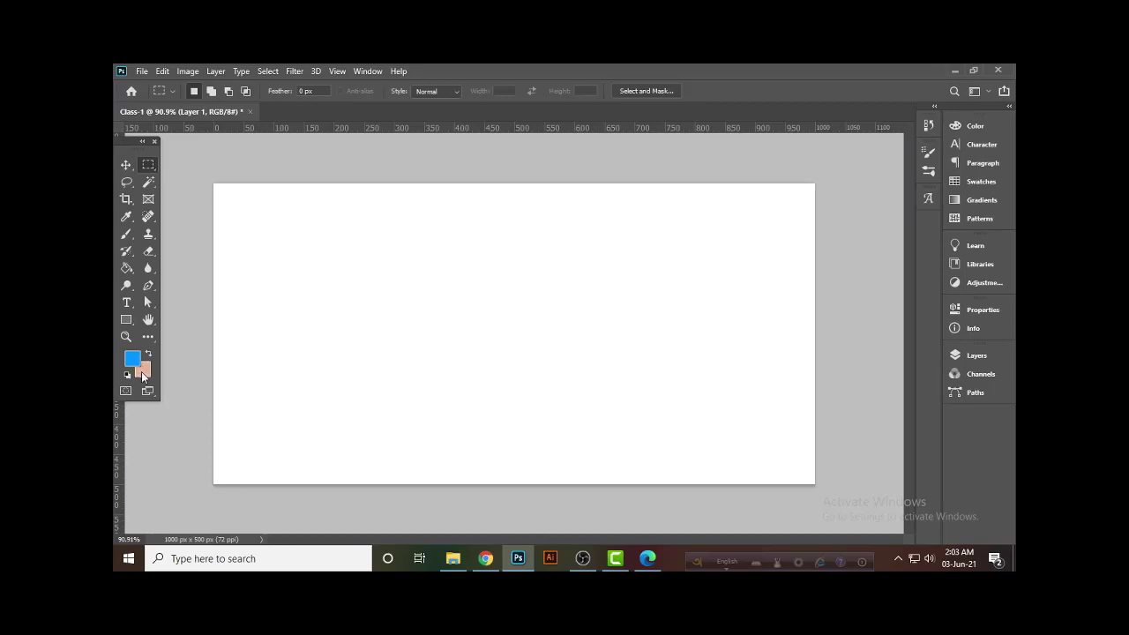
left_click(142, 376)
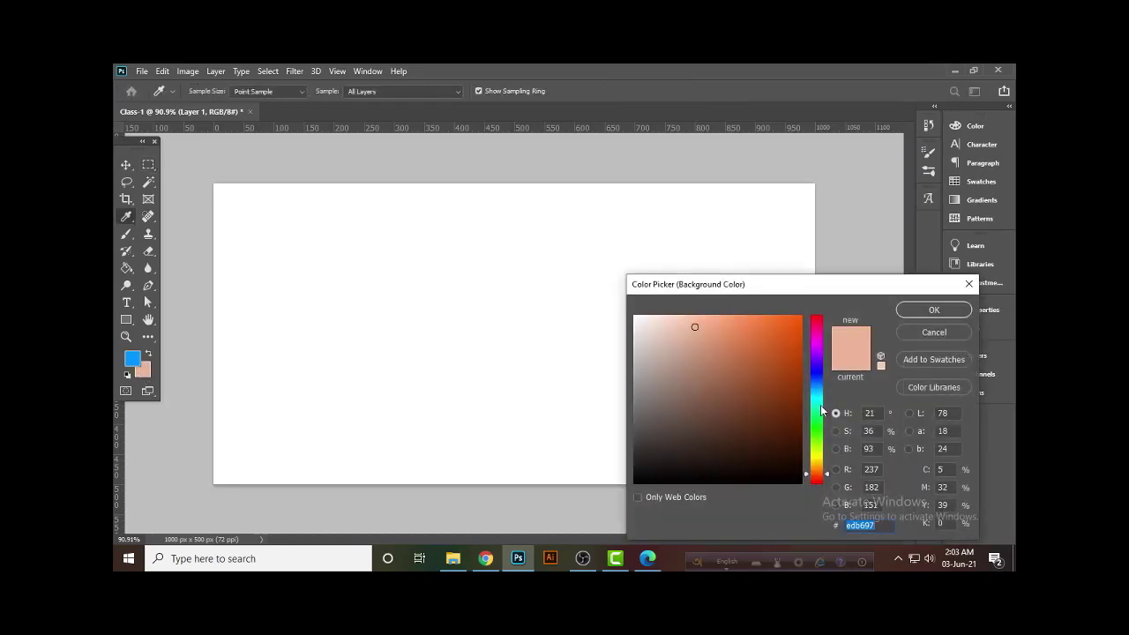
left_click(818, 430)
left_click(800, 319)
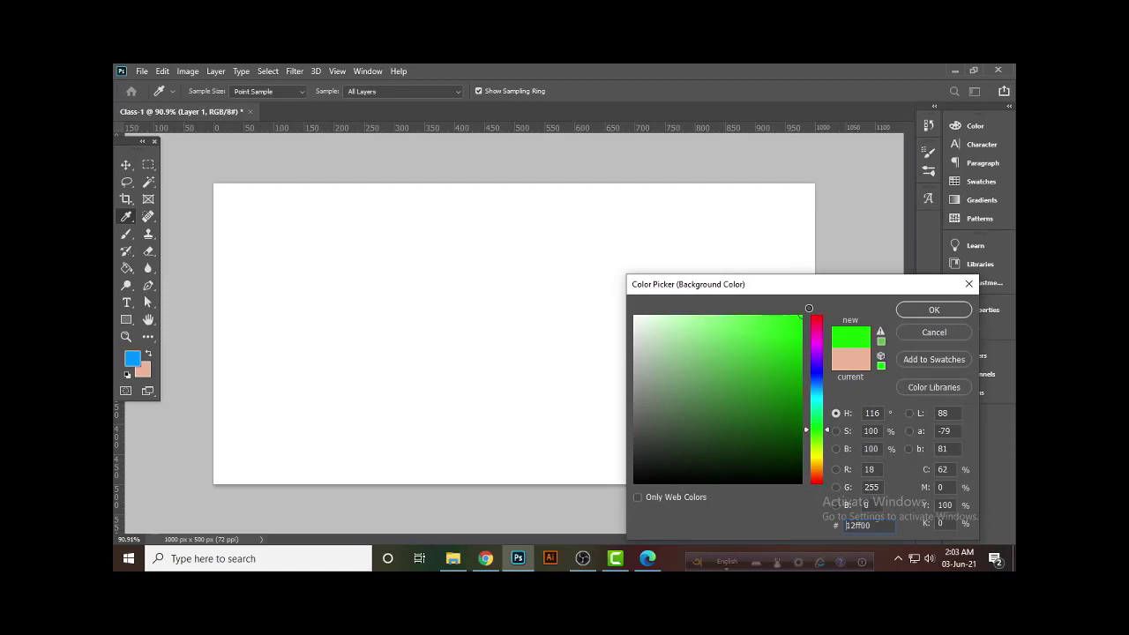
left_click(934, 310)
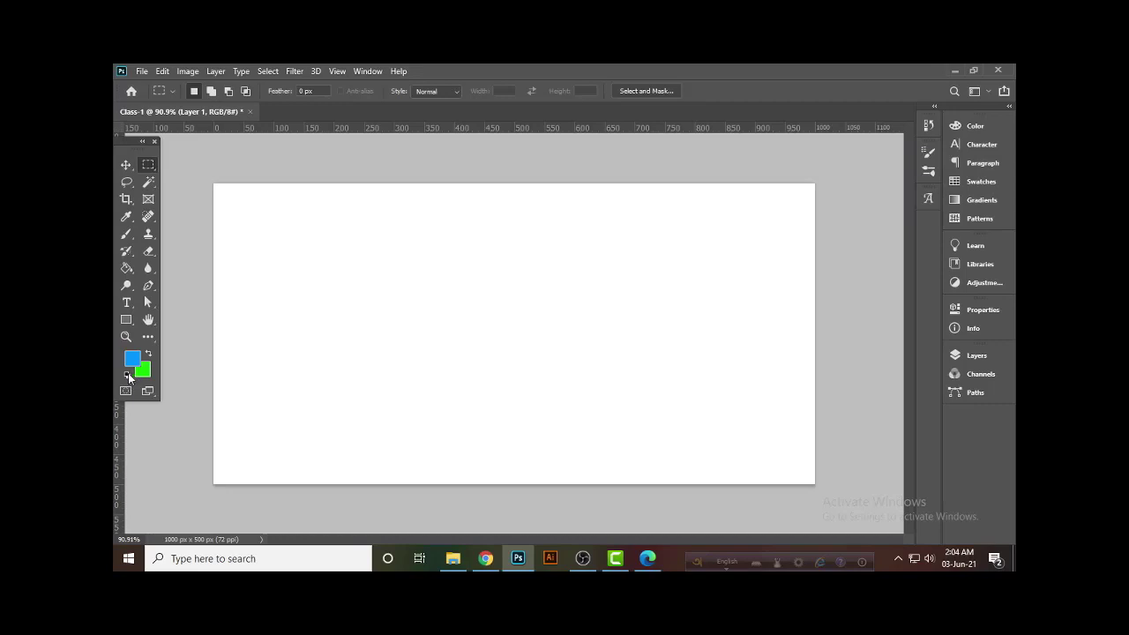
left_click(127, 376)
Try several hues in the Color Picker, then set the foreground colour to vivid blue 0314f7.
left_click(132, 359)
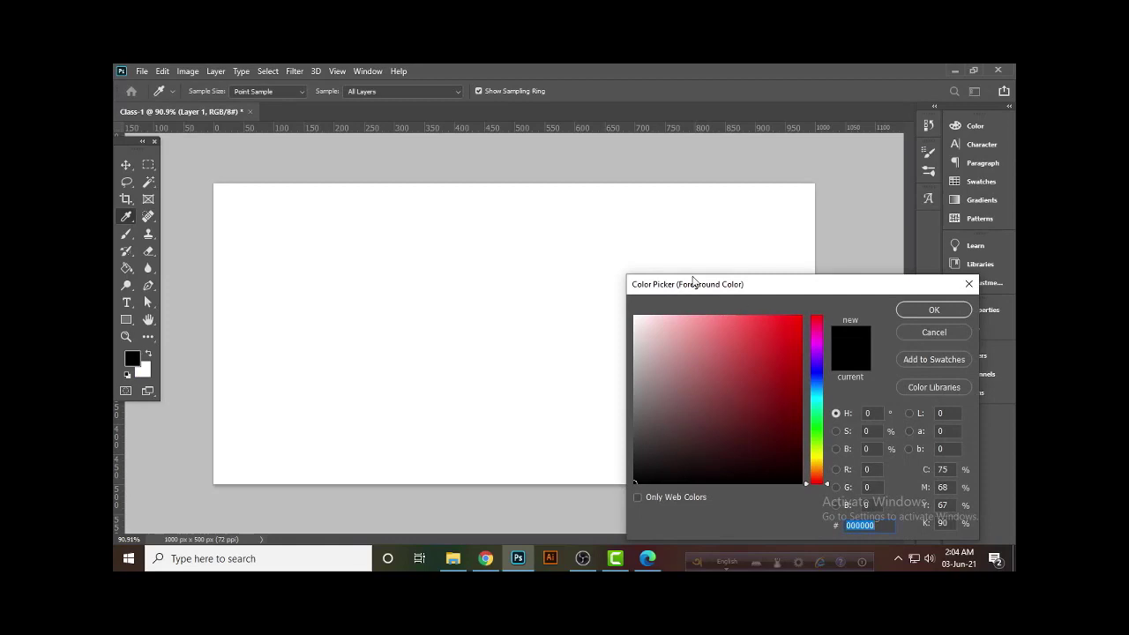
left_click_drag(779, 284, 729, 181)
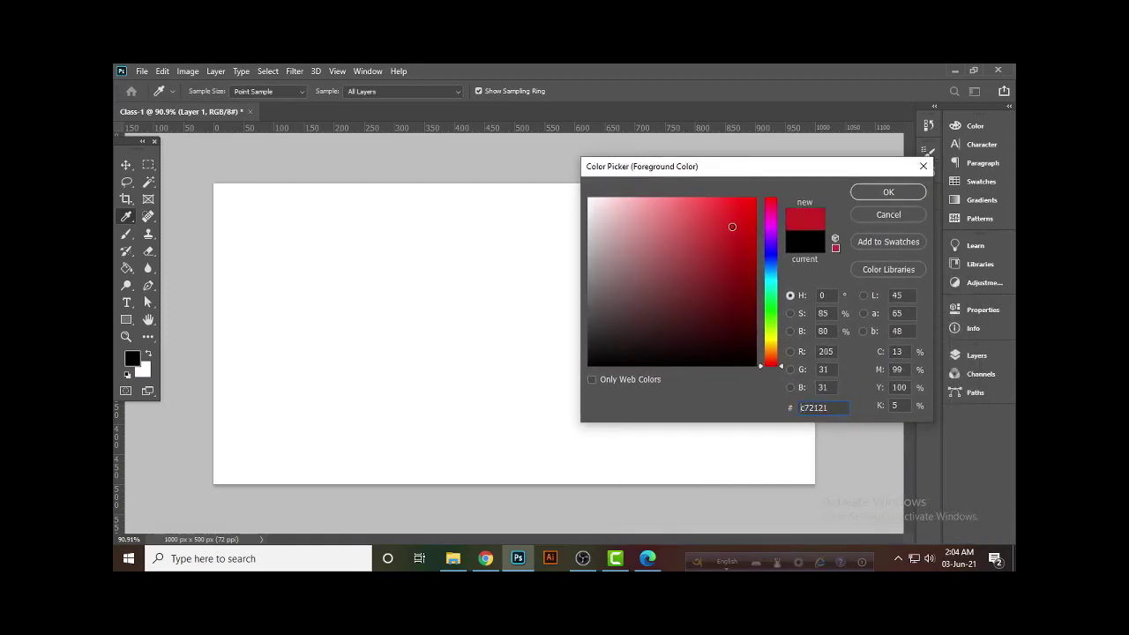
left_click_drag(733, 224, 664, 216)
left_click_drag(733, 244, 718, 218)
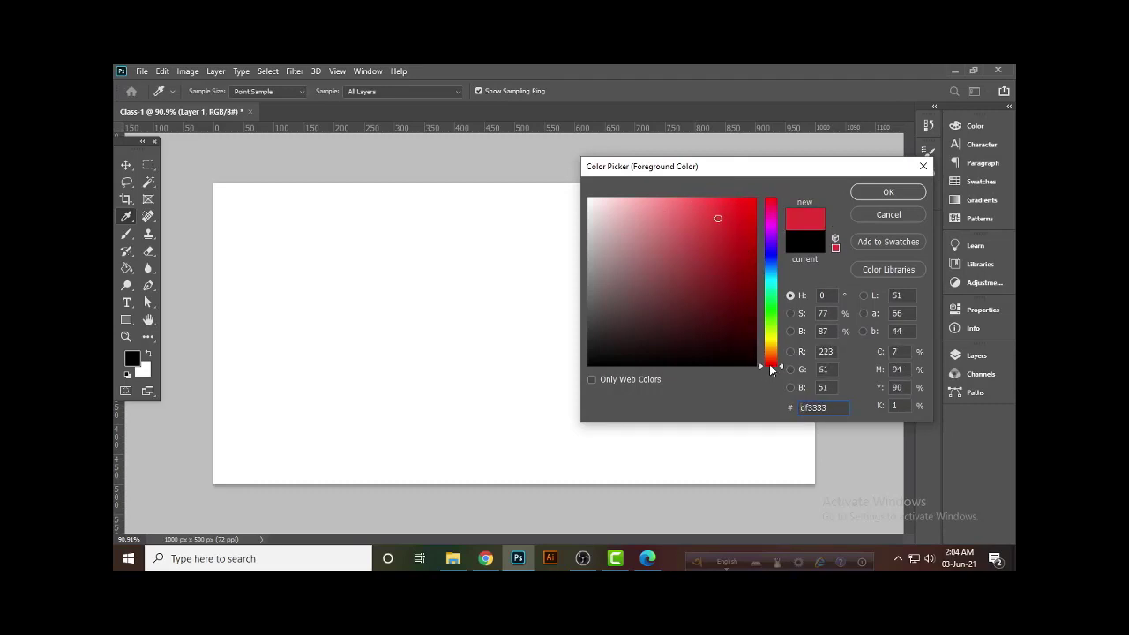
mouse_move(772, 369)
left_mouse_down()
mouse_move(770, 270)
mouse_move(772, 287)
left_mouse_up()
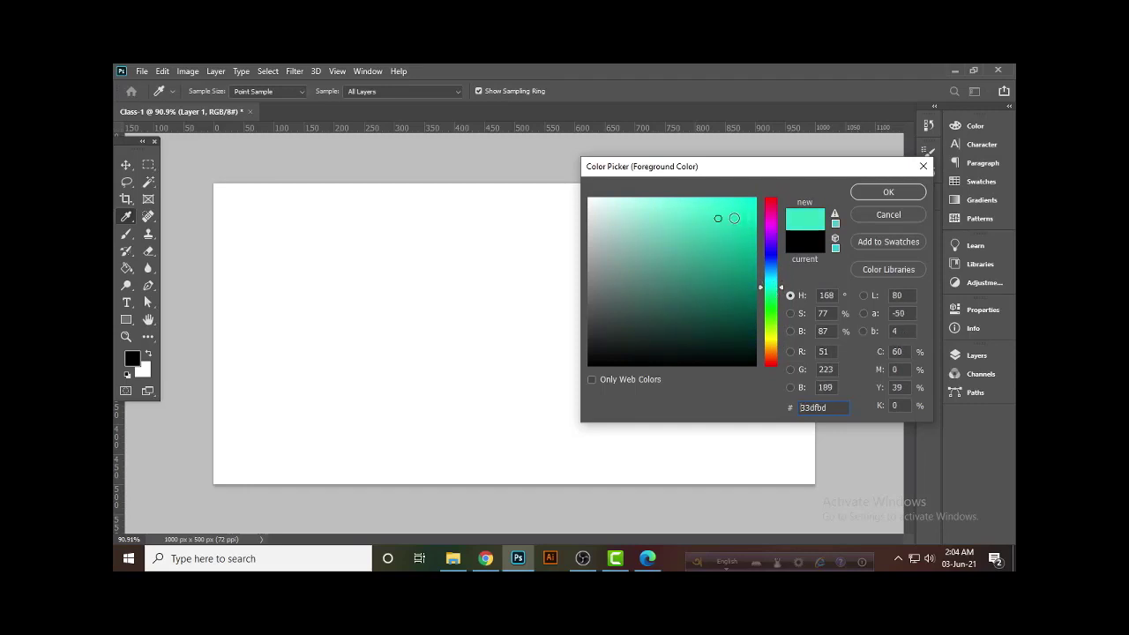
mouse_move(718, 217)
left_mouse_down()
mouse_move(738, 203)
mouse_move(700, 222)
left_mouse_up()
mouse_move(773, 291)
left_mouse_down()
mouse_move(774, 244)
mouse_move(776, 362)
mouse_move(769, 229)
mouse_move(769, 255)
left_mouse_up()
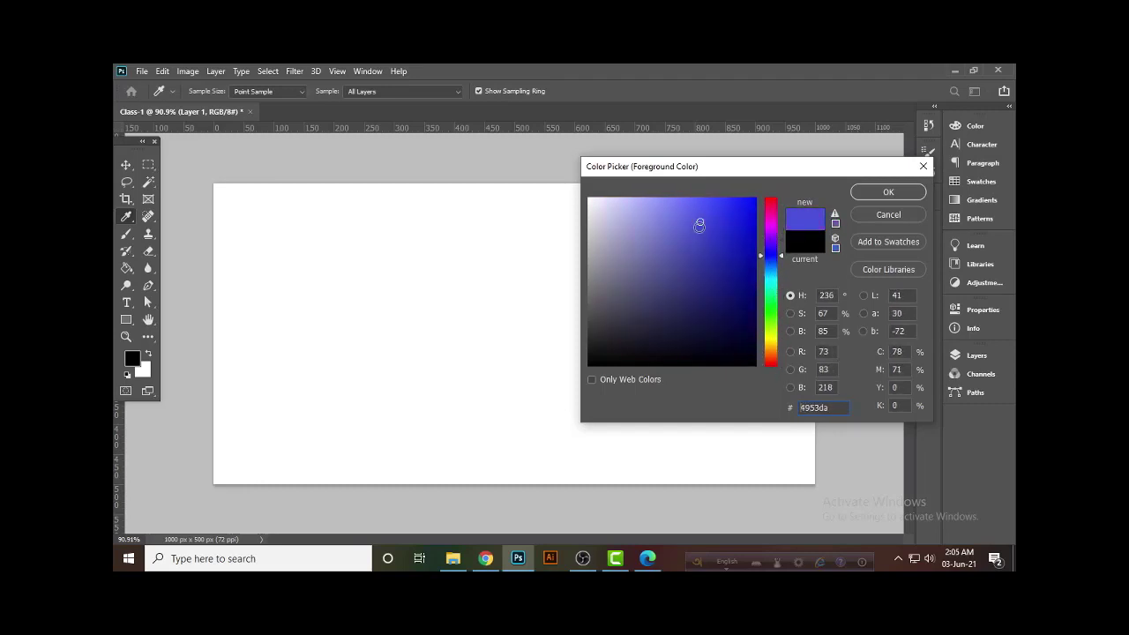
mouse_move(698, 225)
left_mouse_down()
mouse_move(670, 215)
mouse_move(708, 222)
mouse_move(702, 232)
mouse_move(753, 203)
left_mouse_up()
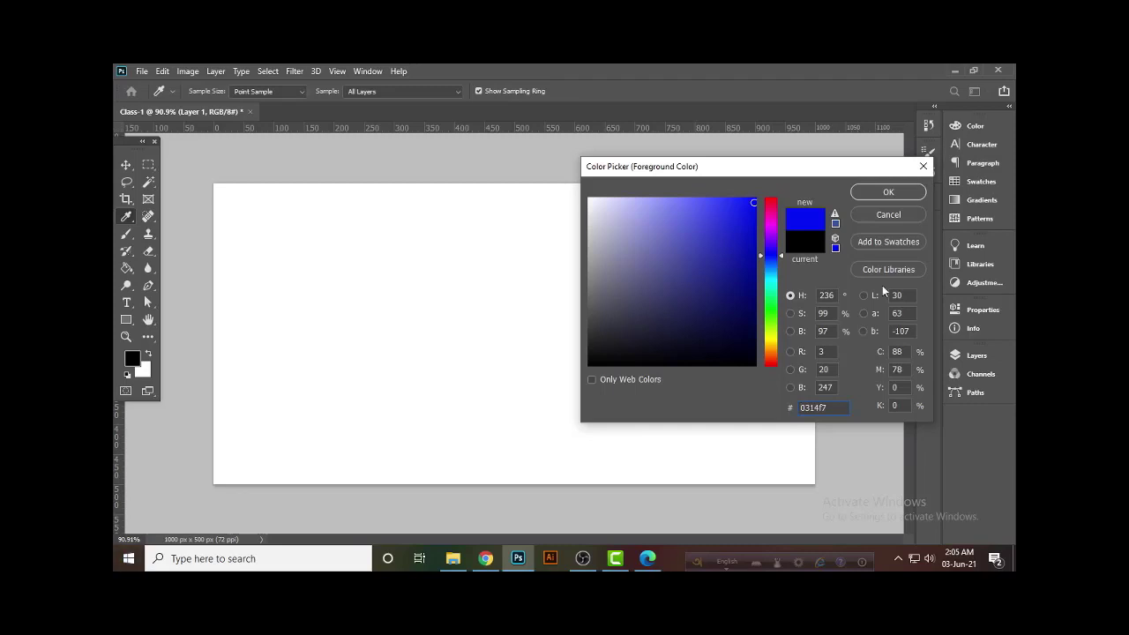
left_click(888, 191)
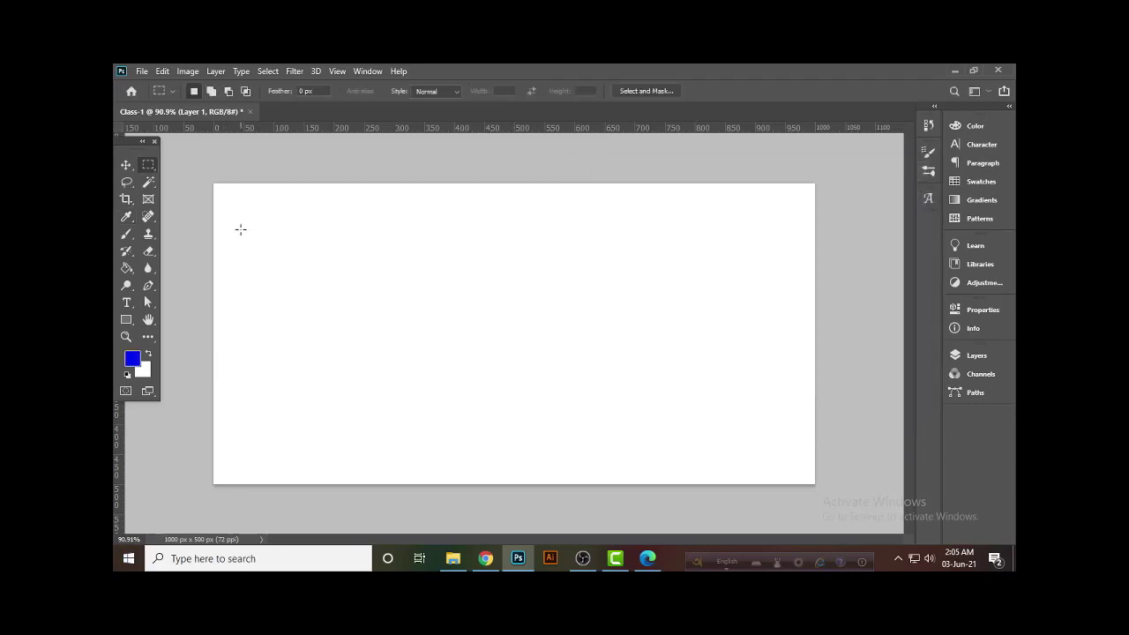
left_click_drag(301, 221, 747, 423)
key("g")
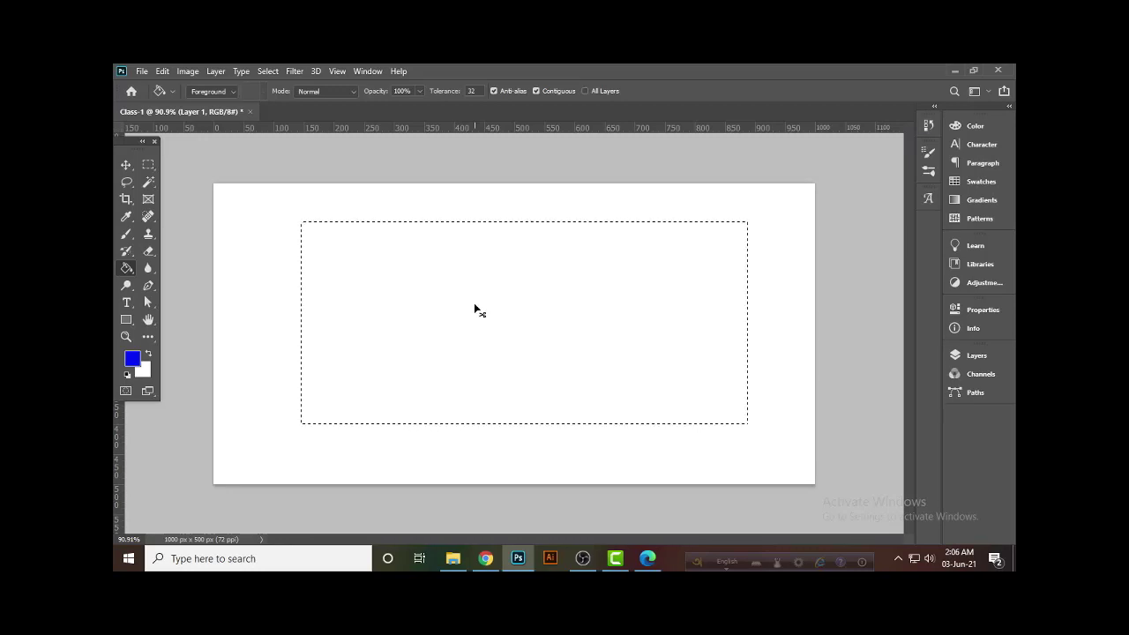
key("ctrl+d")
left_click(148, 165)
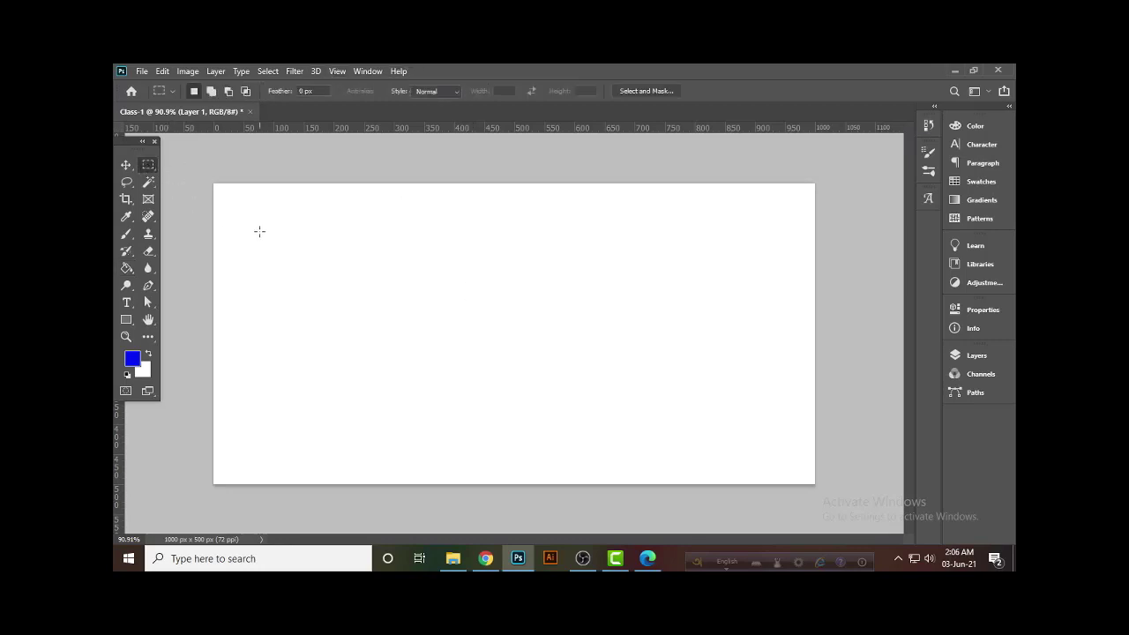
left_click_drag(247, 229, 780, 445)
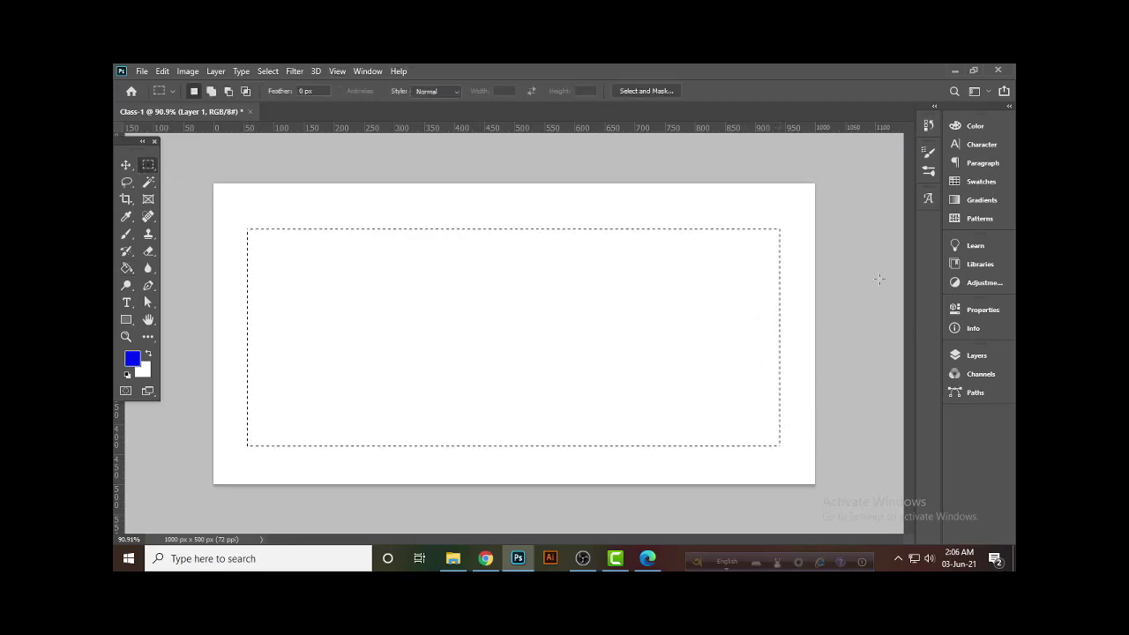
left_click(266, 74)
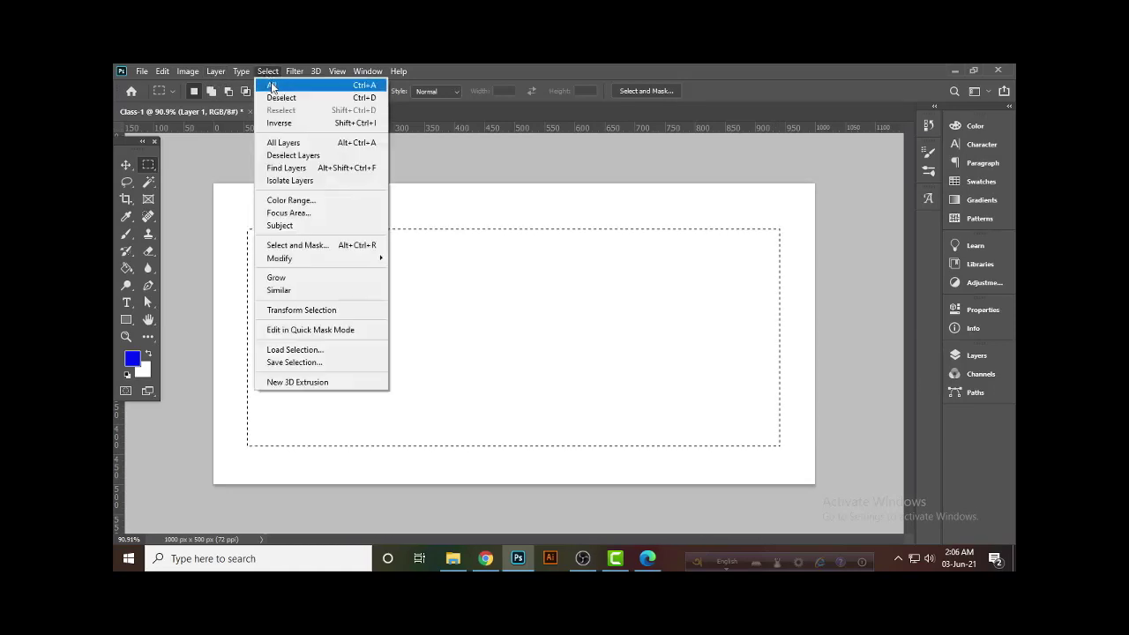
left_click(279, 98)
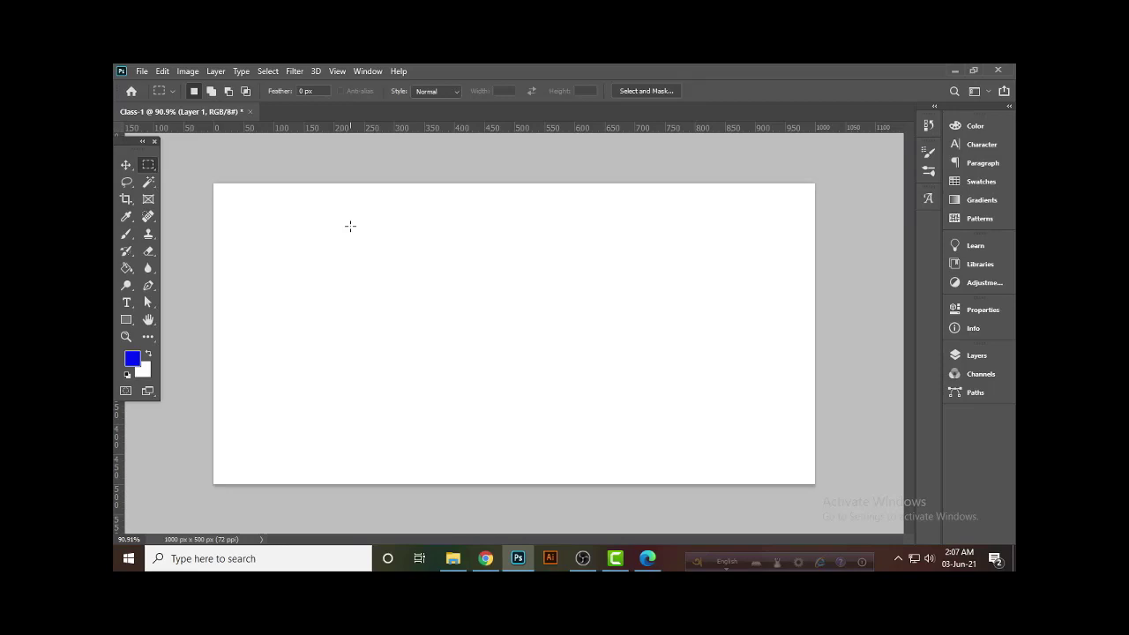
left_click_drag(293, 227, 756, 403)
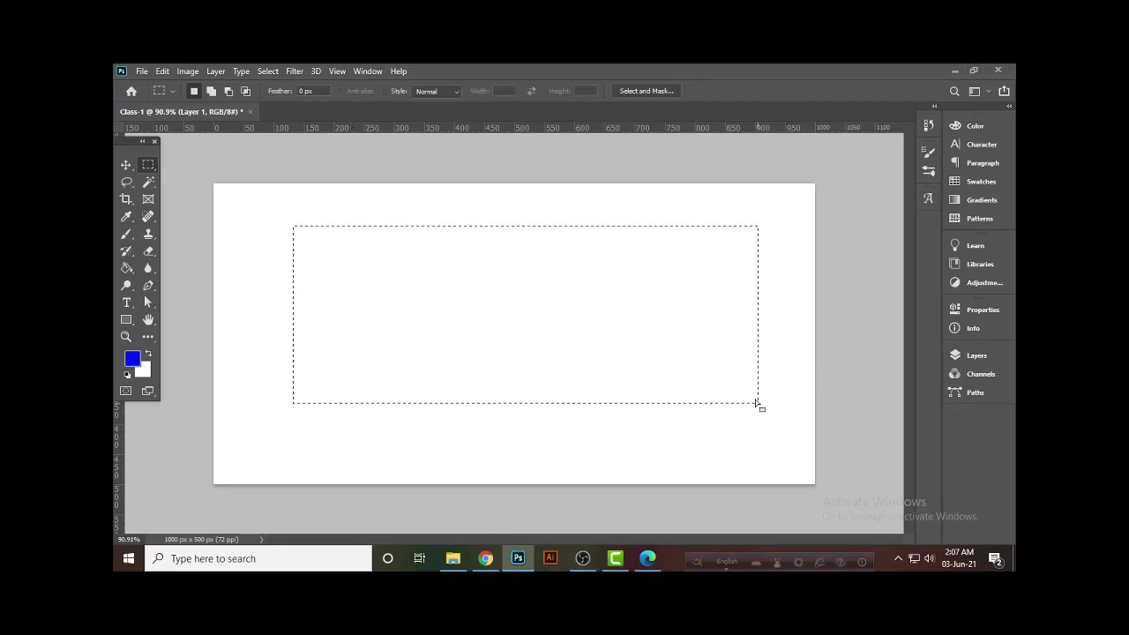
left_click(268, 71)
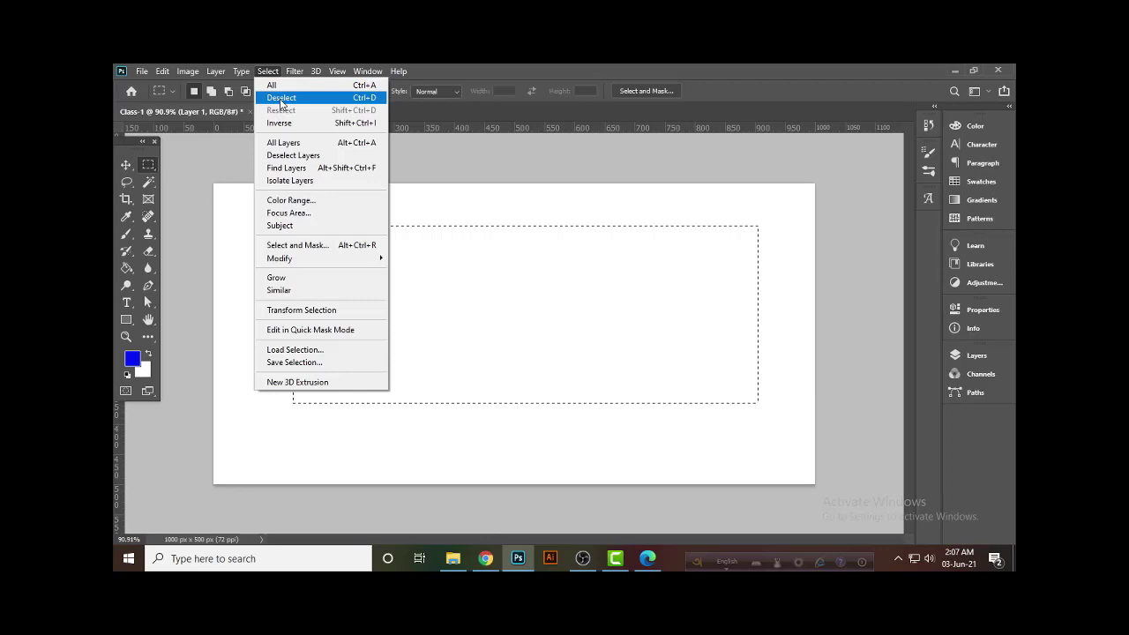
left_click(283, 99)
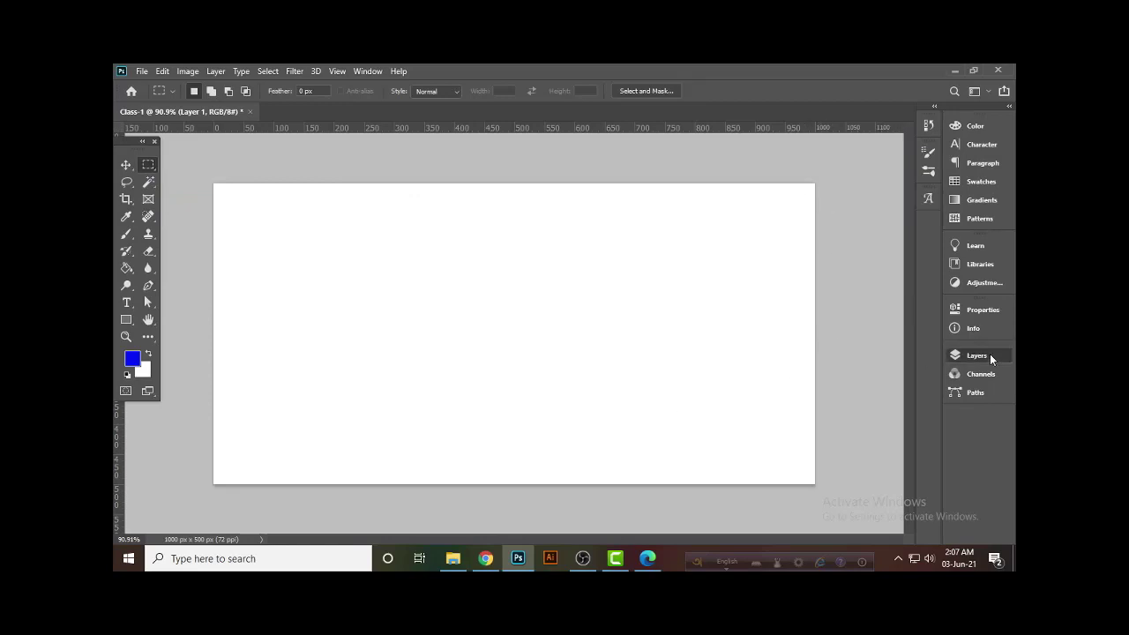
Show the Layers panel and drag a rectangular marquee on the left of the canvas.
left_click(987, 355)
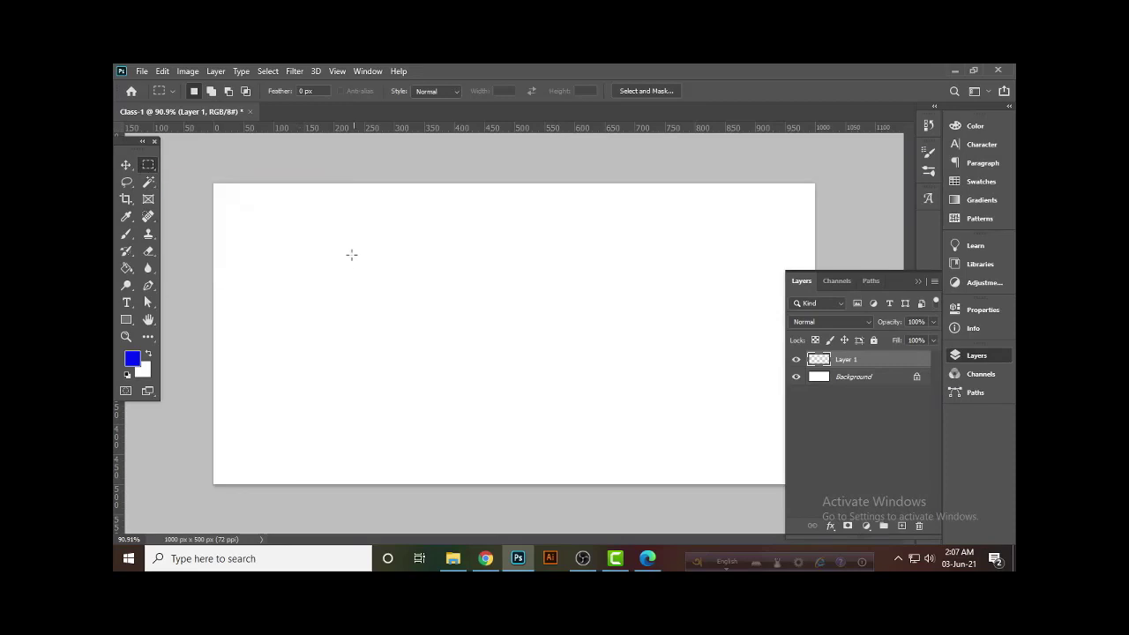
left_click_drag(260, 225, 446, 417)
Practise single rectangular marquees across the canvas, ending with a square selection on the left.
mouse_move(491, 229)
left_mouse_down()
mouse_move(586, 395)
mouse_move(639, 397)
left_mouse_up()
left_click_drag(685, 224, 766, 334)
left_click_drag(237, 227, 501, 428)
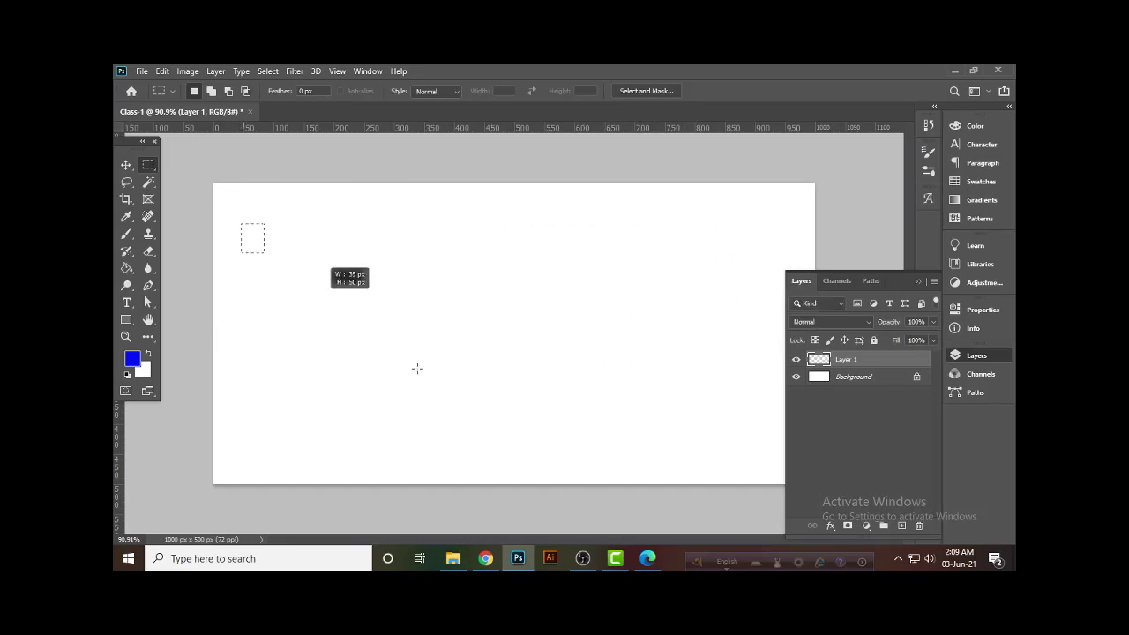
left_click_drag(547, 228, 750, 407)
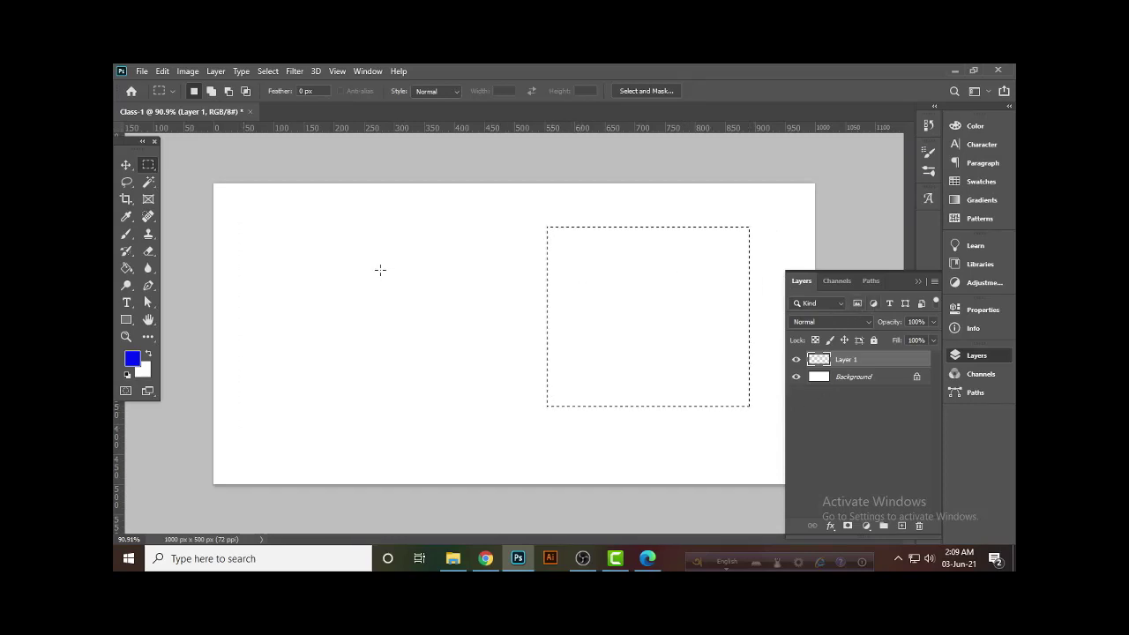
left_click_drag(245, 224, 382, 329)
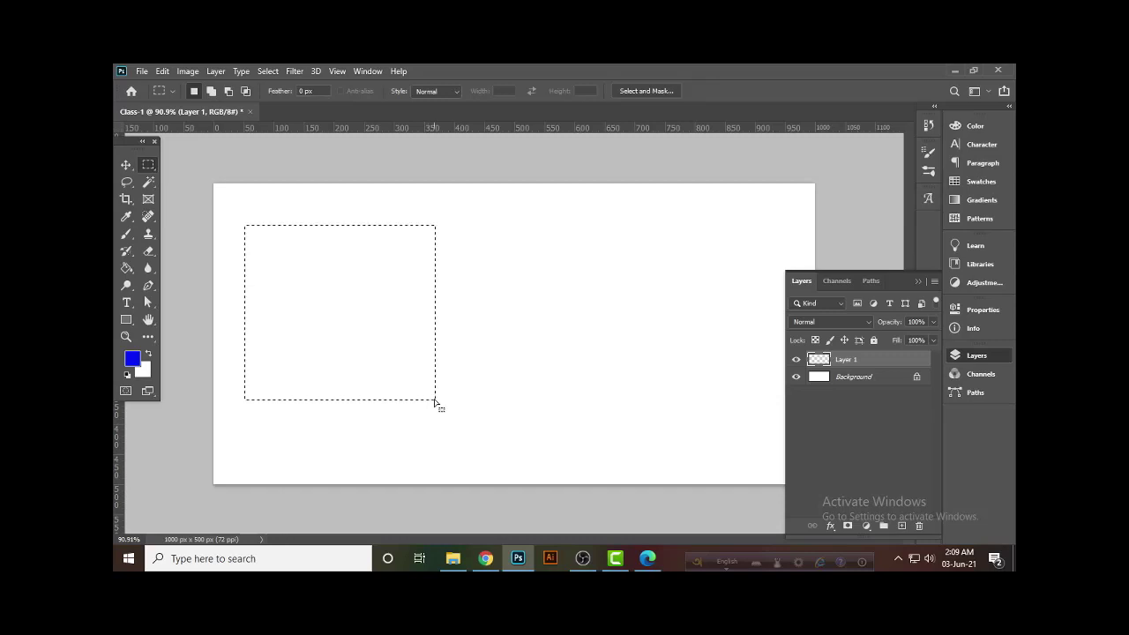
left_click(493, 329)
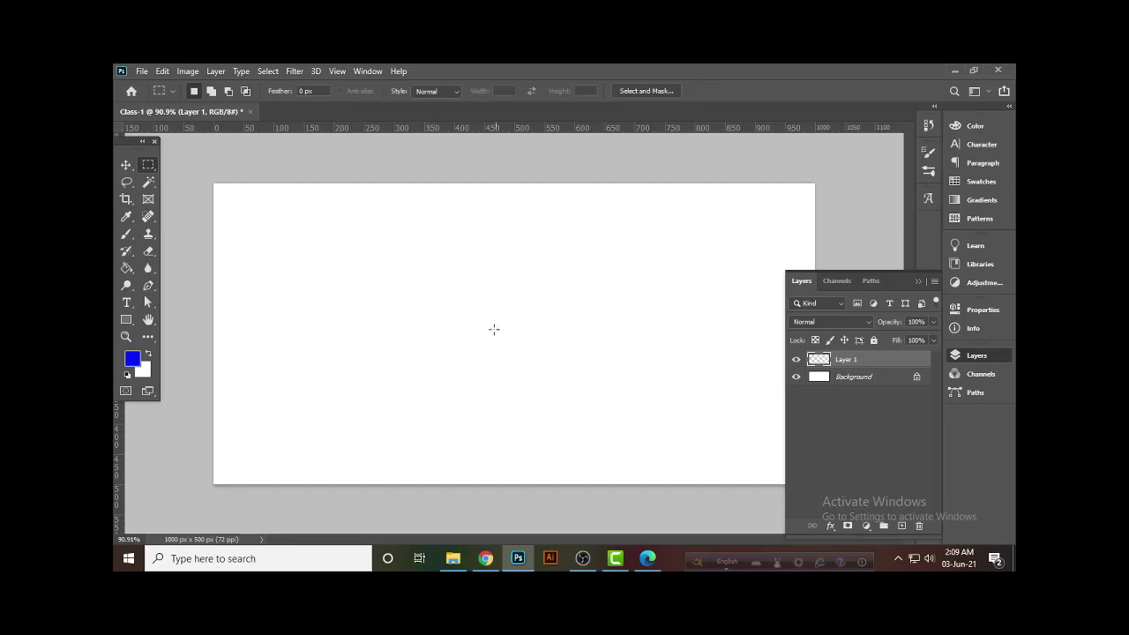
left_click_drag(245, 223, 391, 358)
left_click(374, 360)
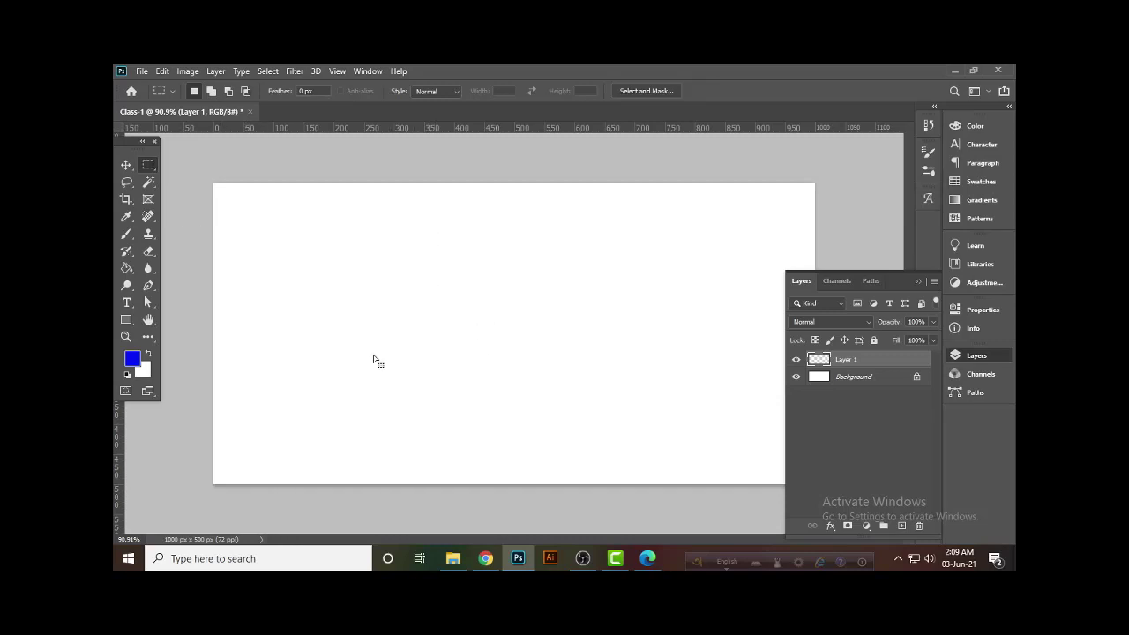
In Add to selection mode, add three more rectangles to the selection, then clear it.
left_click(210, 91)
left_click_drag(515, 290, 605, 394)
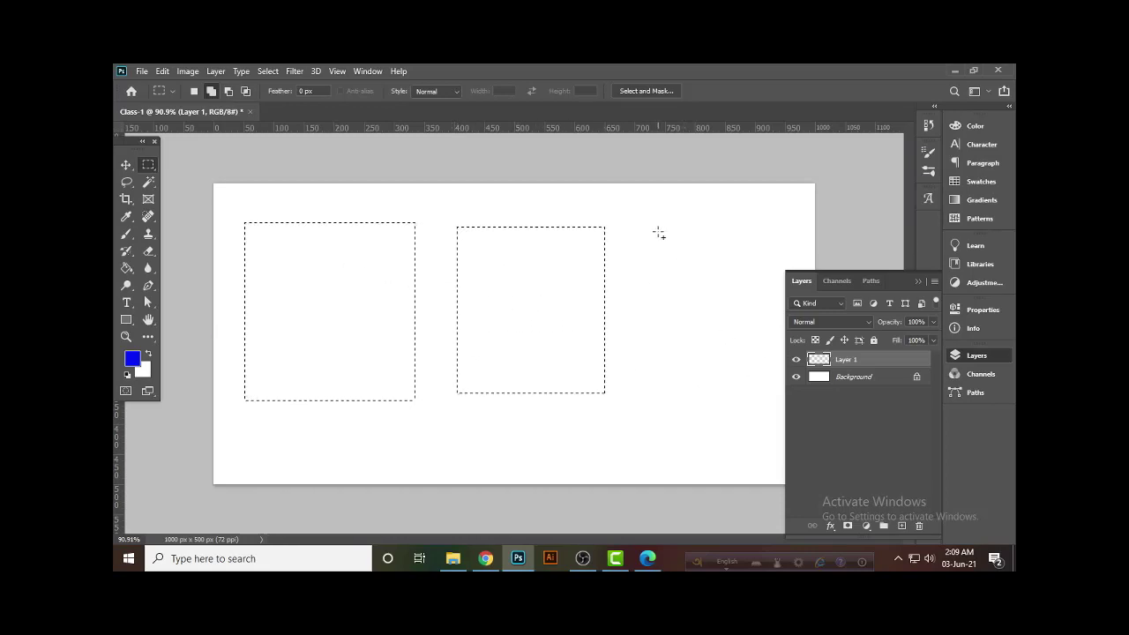
left_click_drag(658, 232, 779, 382)
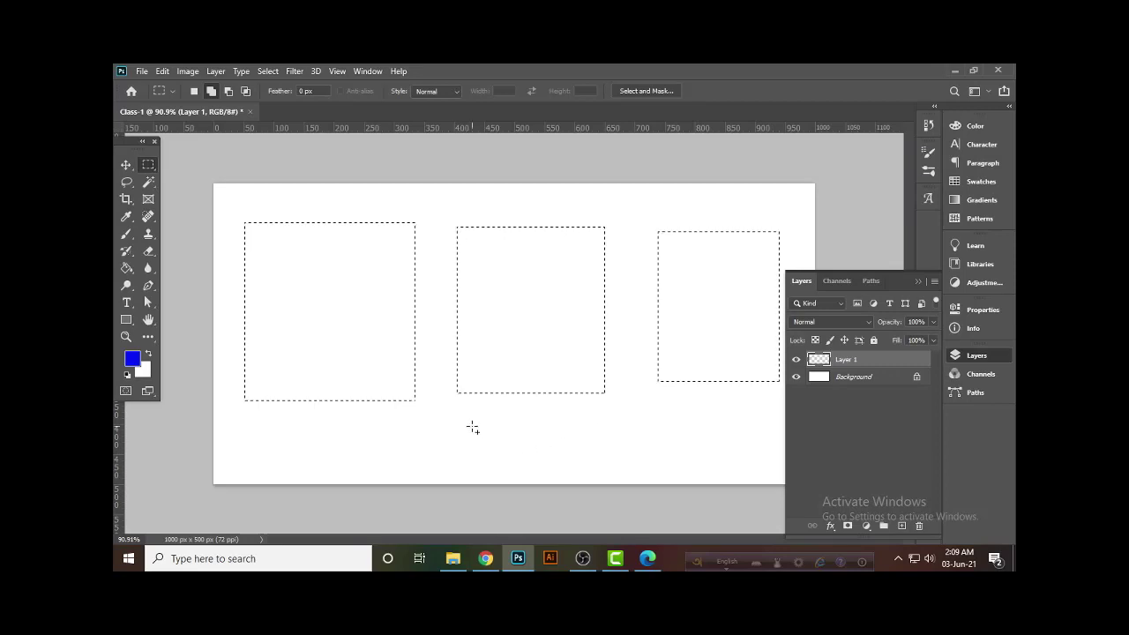
left_click_drag(470, 426, 645, 474)
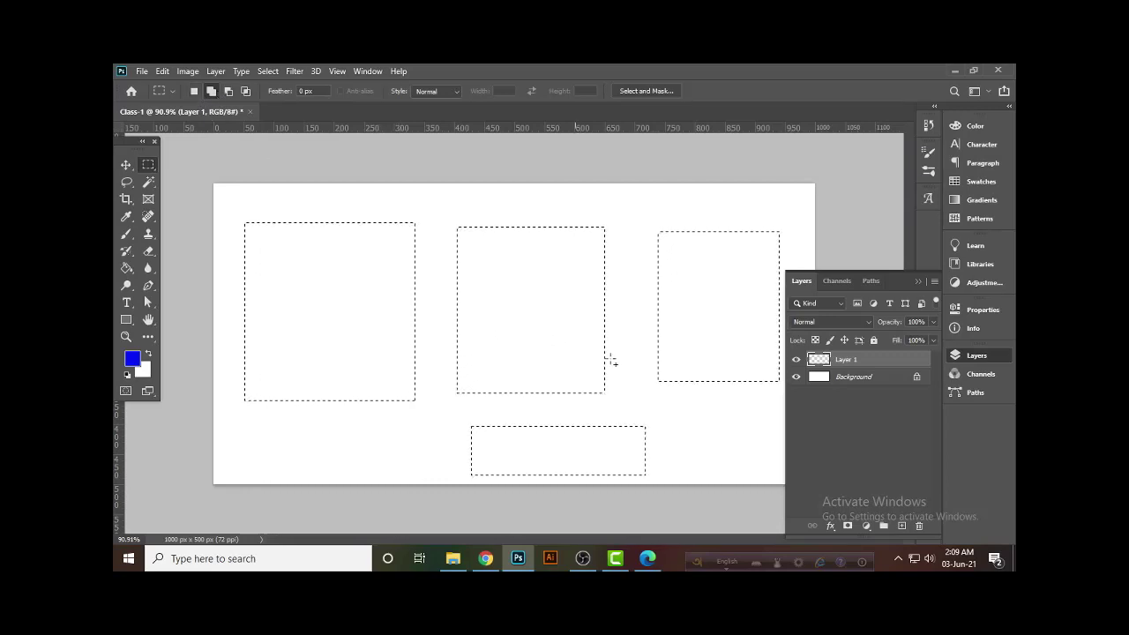
left_click(263, 195)
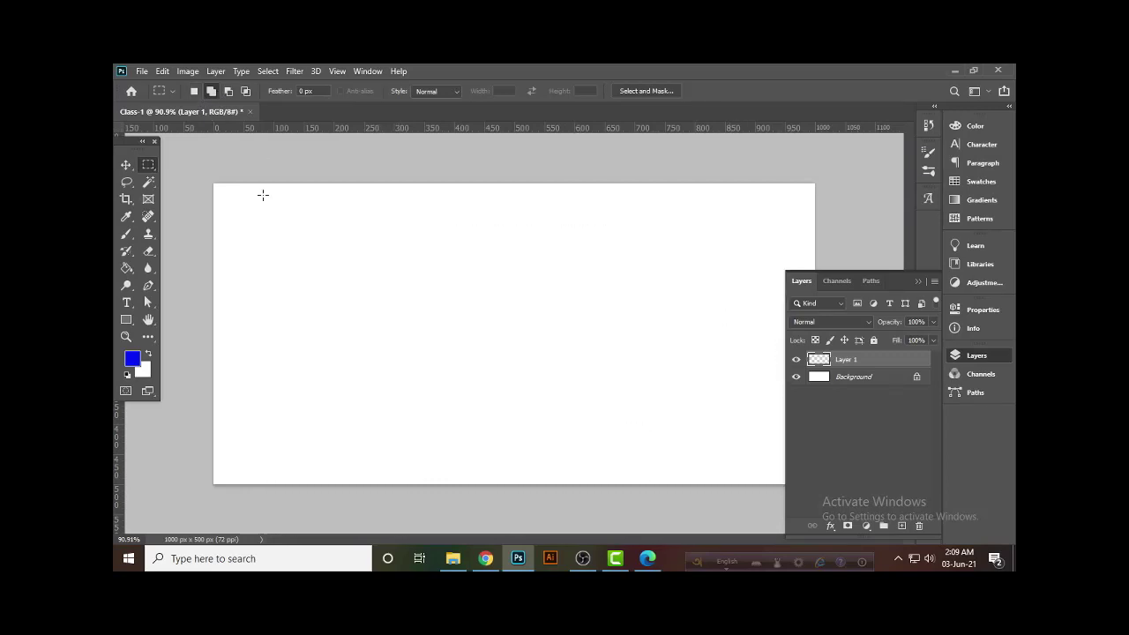
In New Selection mode, Shift-add three side-by-side rectangles, then deselect with Ctrl+D.
left_click(198, 89)
left_click_drag(288, 239, 409, 403)
key("shift")
left_click_drag(447, 241, 592, 398)
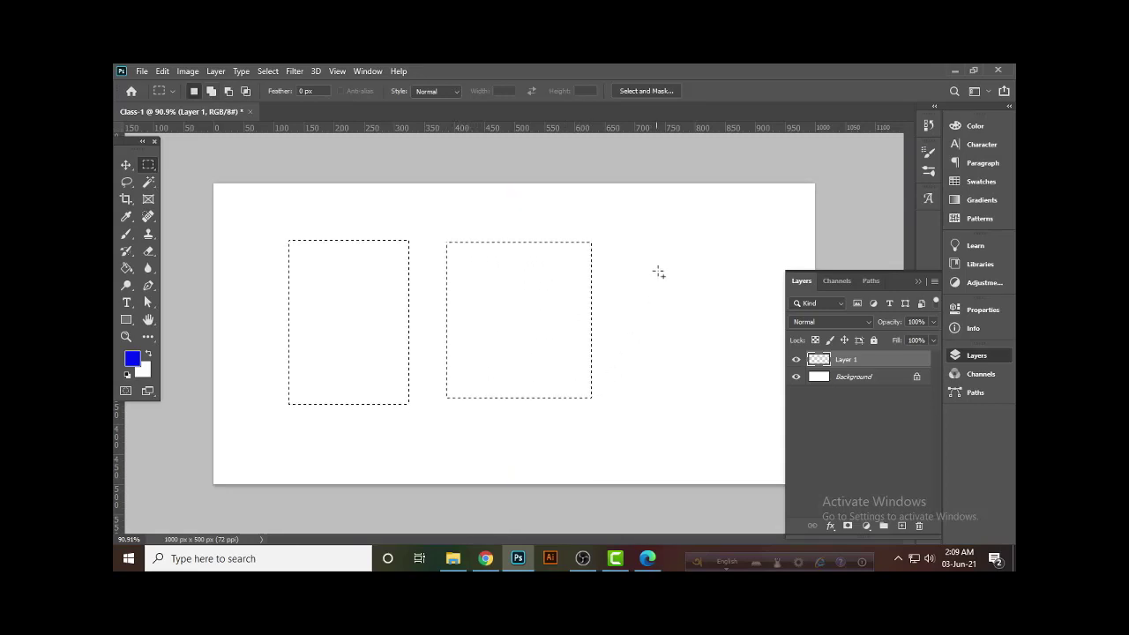
left_click_drag(643, 247, 760, 386)
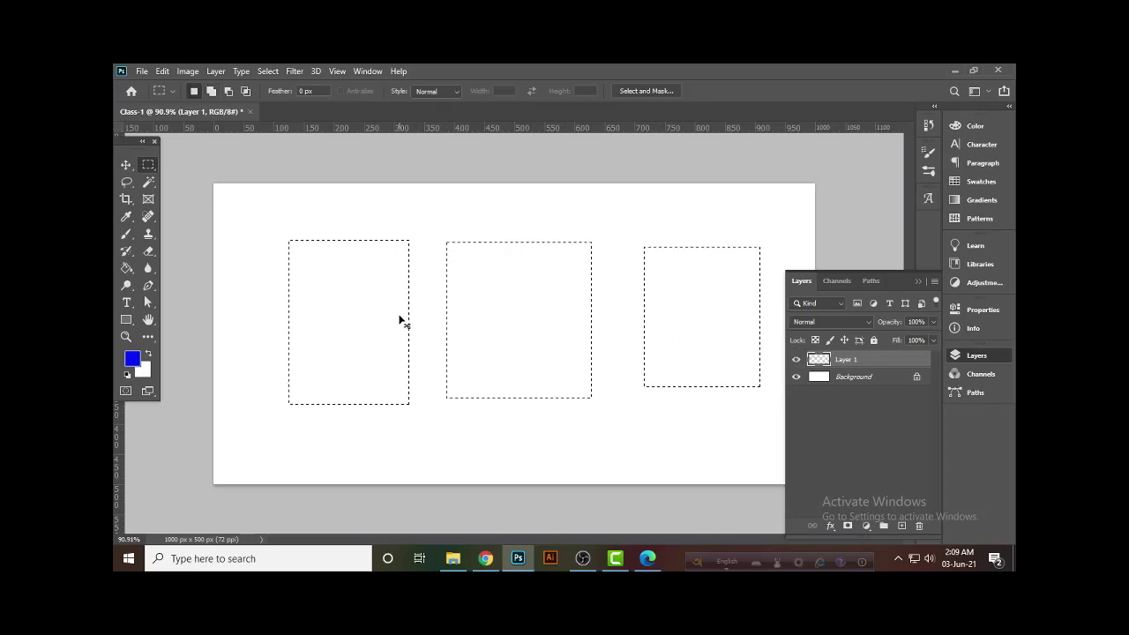
key("ctrl+d")
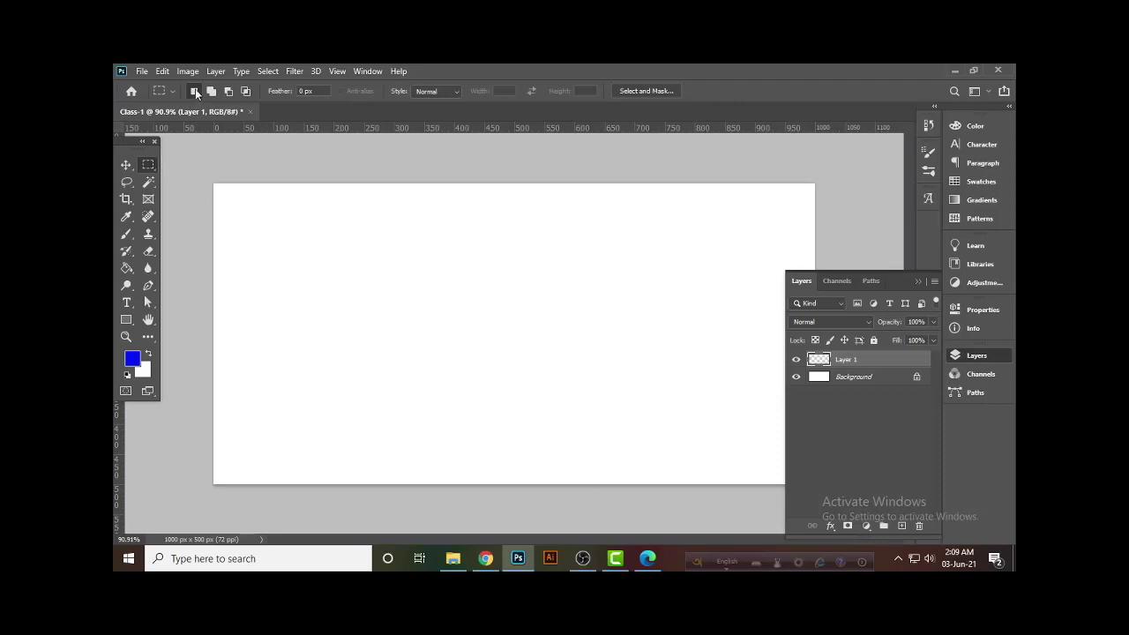
Select three side-by-side rectangles left, middle and right, then deselect them.
left_click_drag(247, 221, 404, 367)
left_click_drag(441, 221, 580, 373)
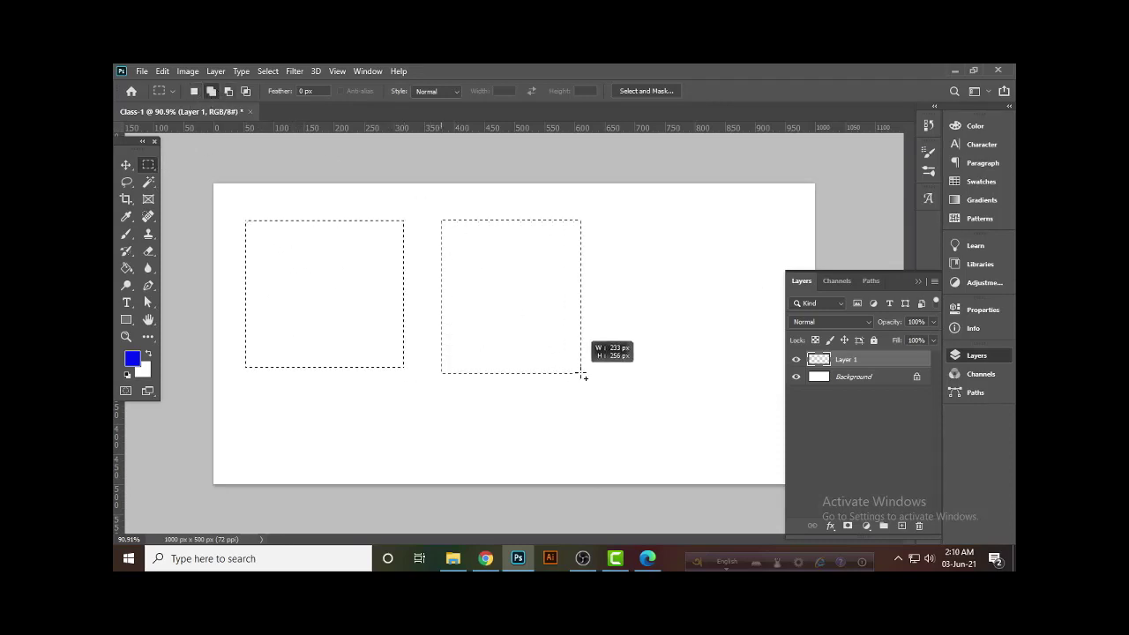
left_click_drag(618, 226, 765, 373)
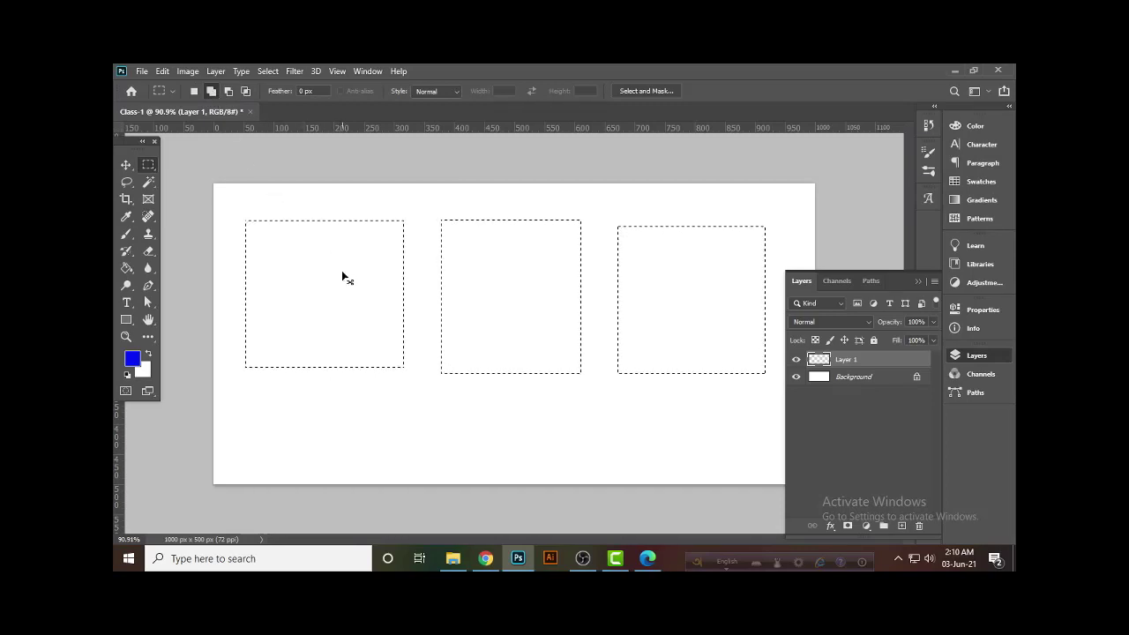
key("ctrl+d")
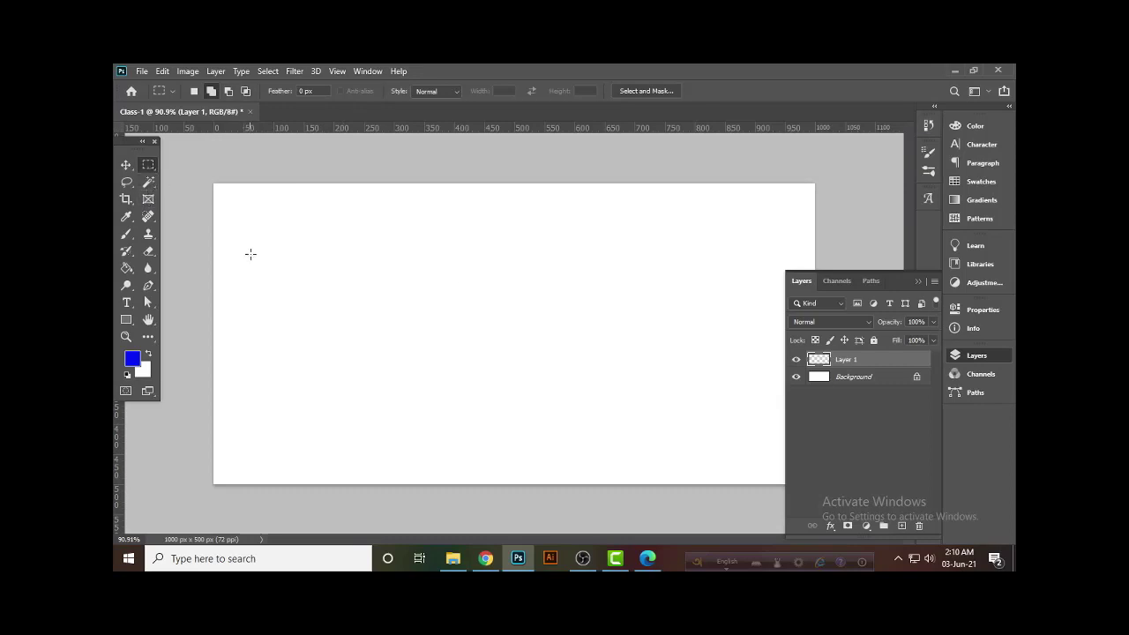
Draw another three-rectangle selection, then undo the added rectangles with Ctrl+Z.
left_click_drag(245, 219, 388, 375)
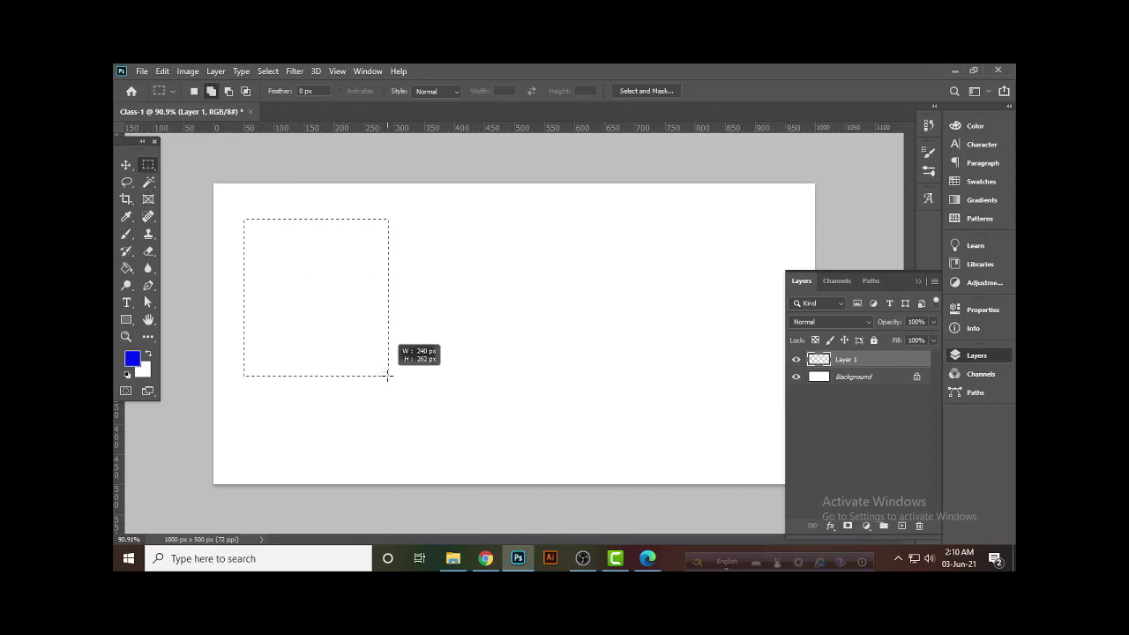
left_click_drag(429, 292, 586, 379)
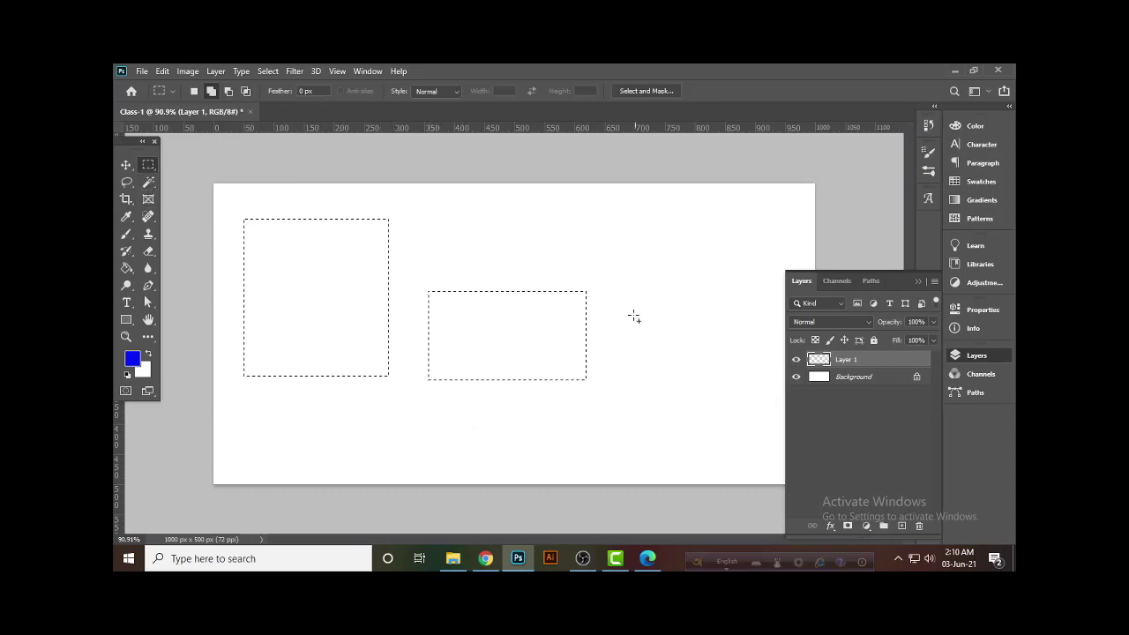
left_click_drag(624, 308, 724, 390)
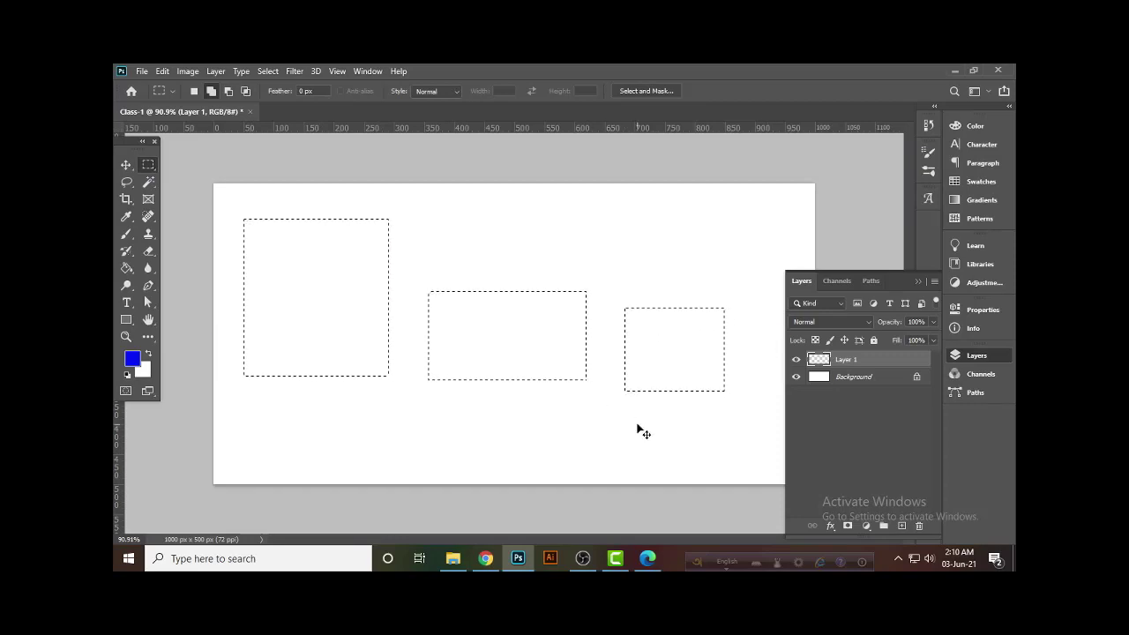
key("ctrl+z")
key("ctrl+z")
key("ctrl+z")
In New Selection mode, redraw the rectangle until only one tall rectangle at the right remains.
left_click(195, 93)
left_click_drag(243, 210, 383, 369)
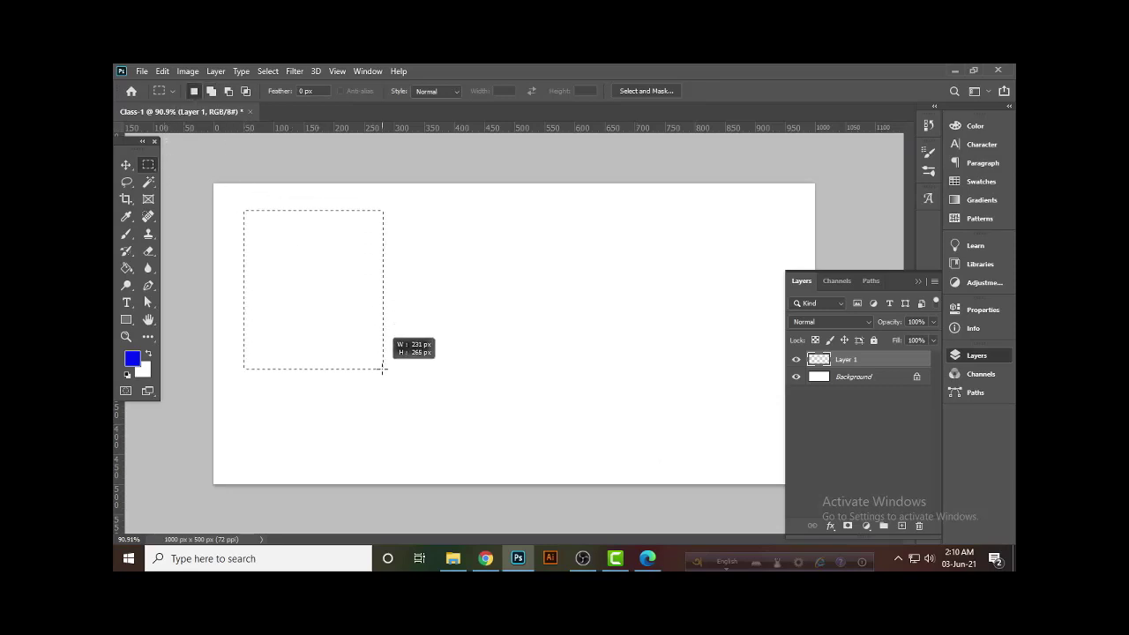
left_click_drag(464, 233, 577, 374)
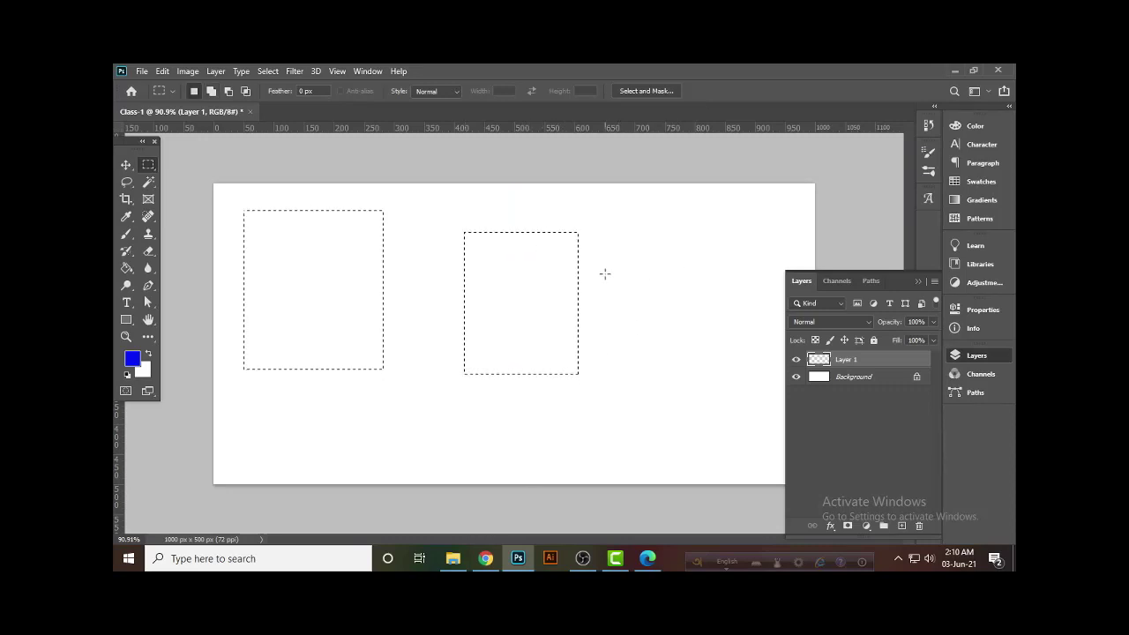
left_click_drag(619, 242, 724, 387)
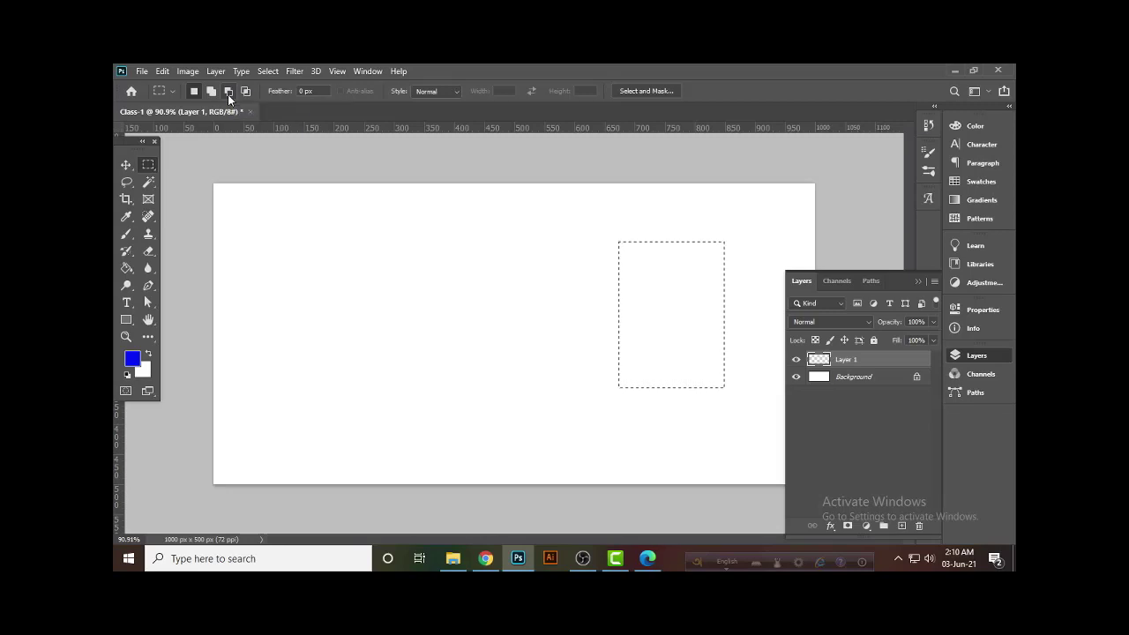
Subtract overlapping rectangles until nothing is selected, then dismiss the no-pixels warning.
left_click(228, 94)
left_click_drag(492, 259, 665, 348)
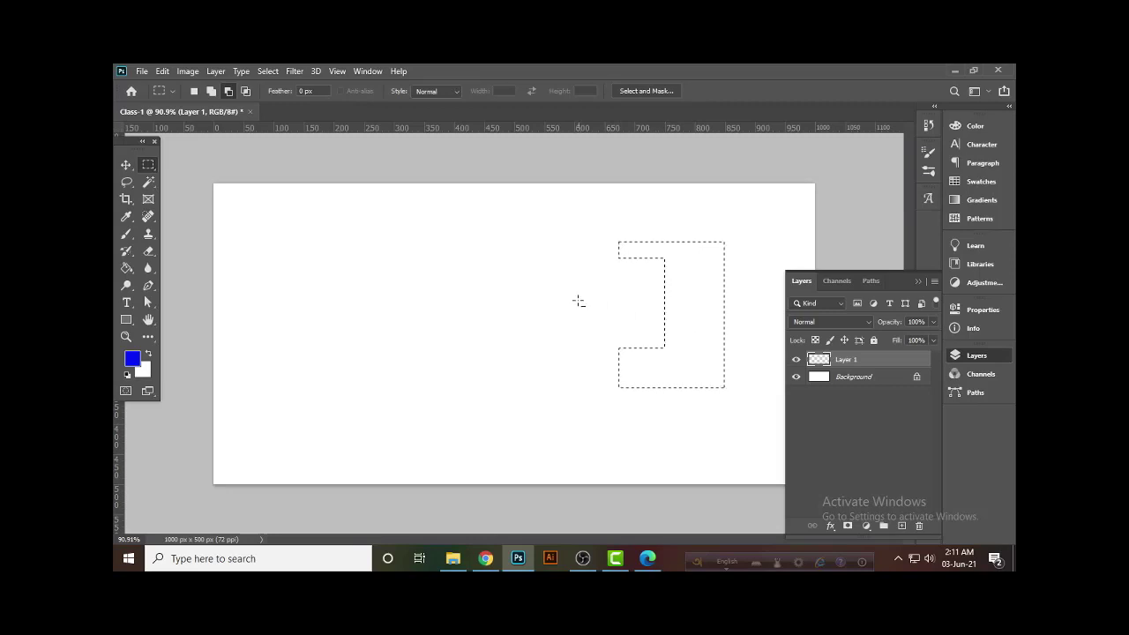
left_click_drag(544, 286, 736, 359)
left_click_drag(588, 328, 754, 420)
left_click_drag(592, 206, 799, 338)
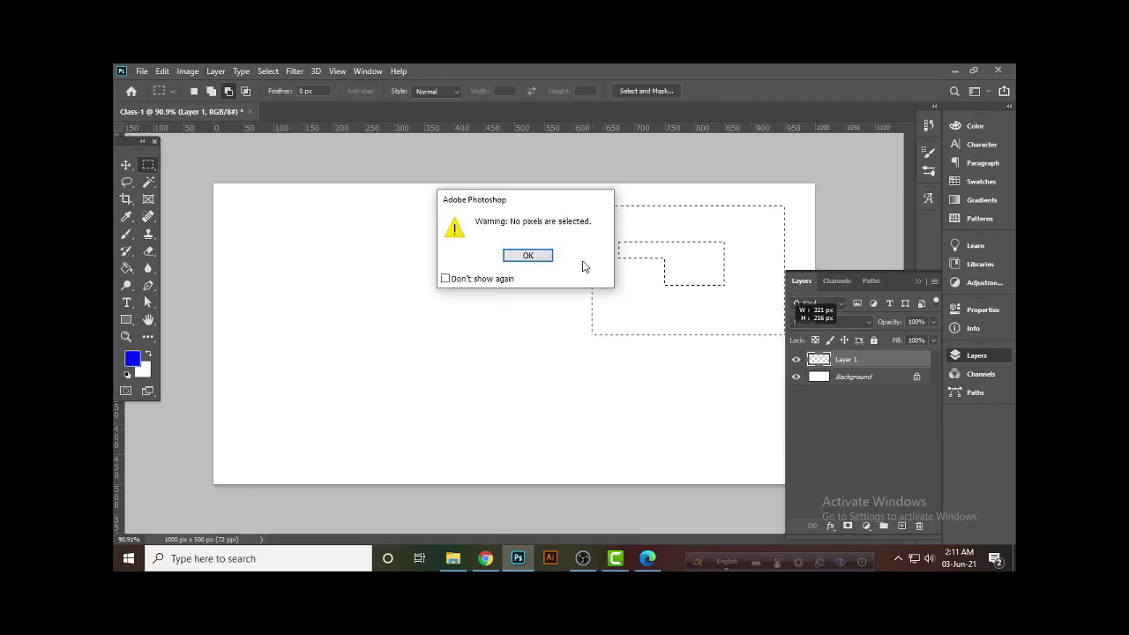
left_click(529, 257)
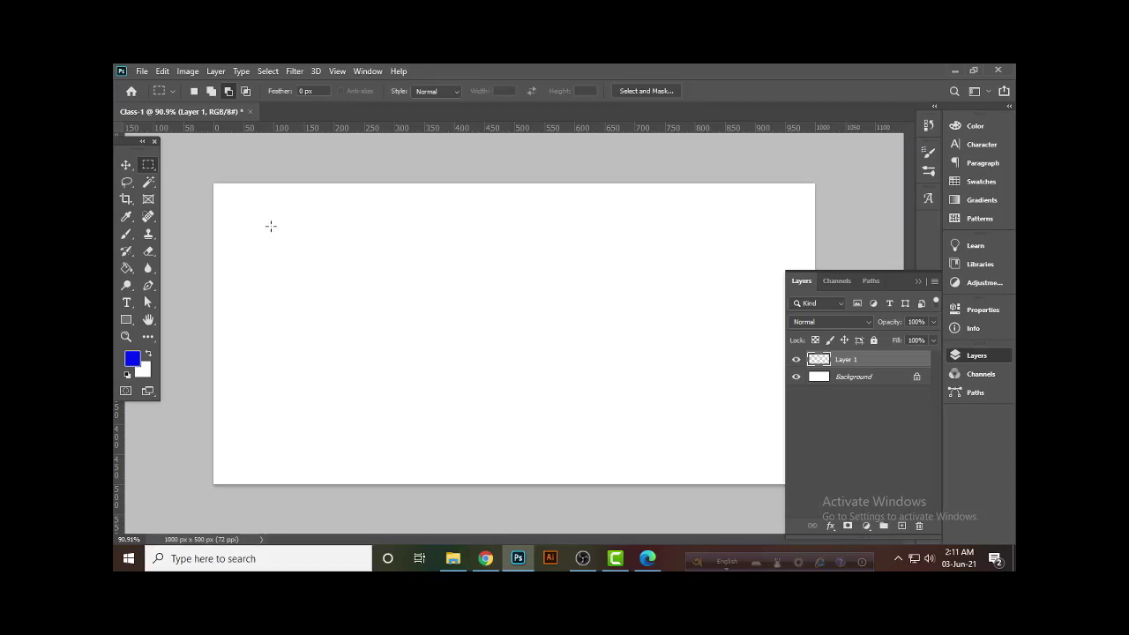
Try Alt-subtracting from a large rectangle, then deselect and draw a roughly square marquee left of centre.
left_click(197, 90)
left_click_drag(285, 219, 530, 416)
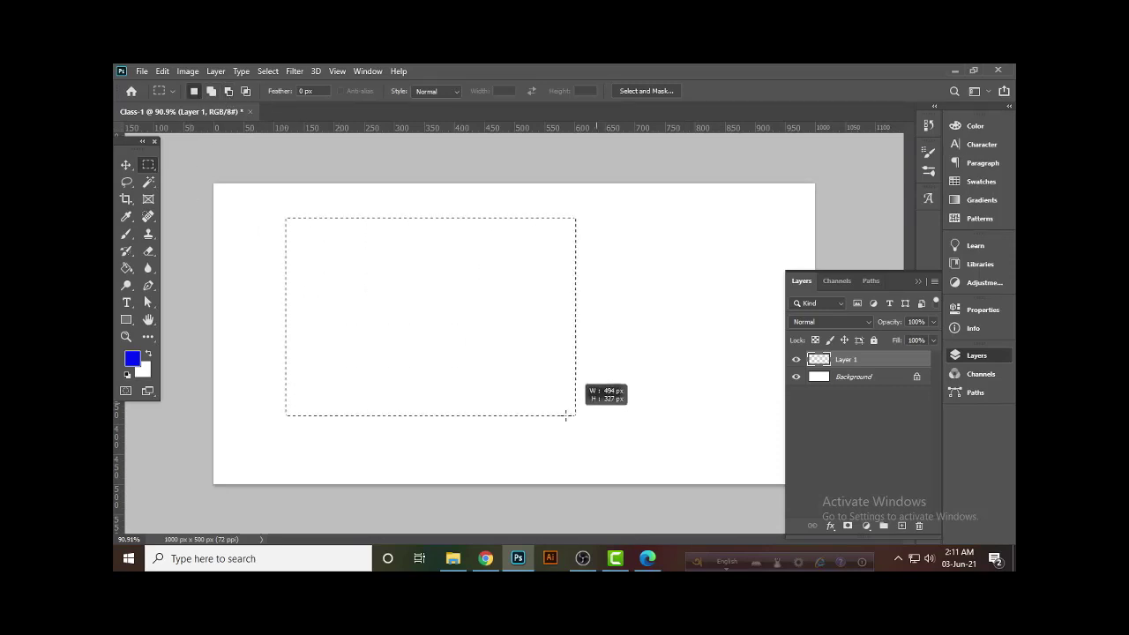
key("alt")
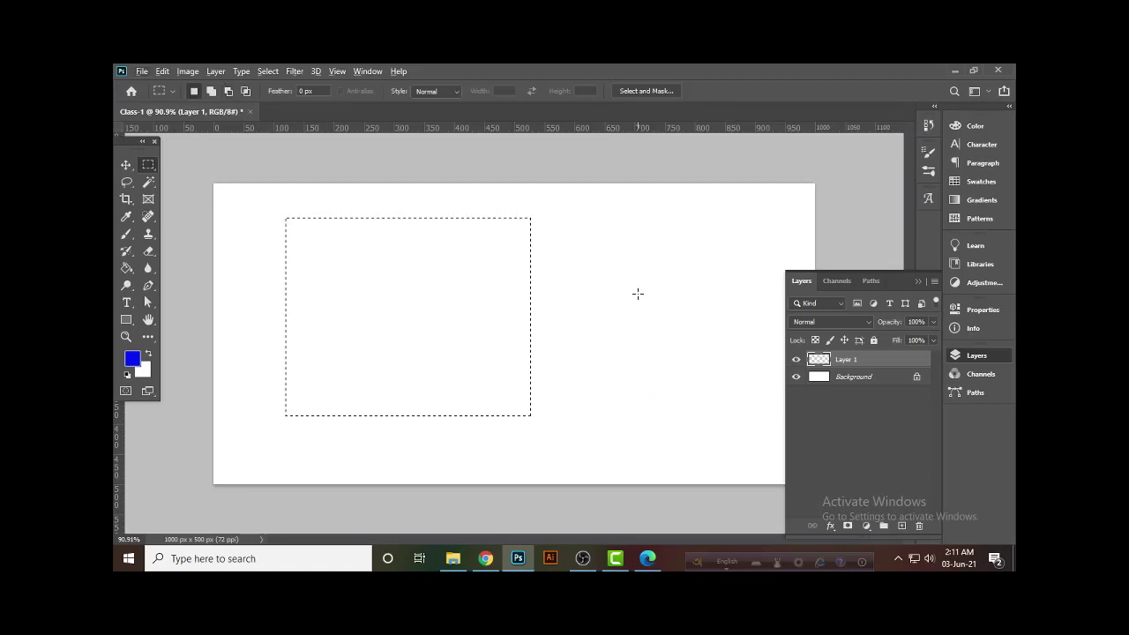
key("alt")
mouse_move(640, 258)
left_mouse_down()
mouse_move(358, 362)
mouse_move(345, 396)
left_mouse_up()
key("Escape")
left_click(247, 401)
left_click_drag(294, 218, 490, 419)
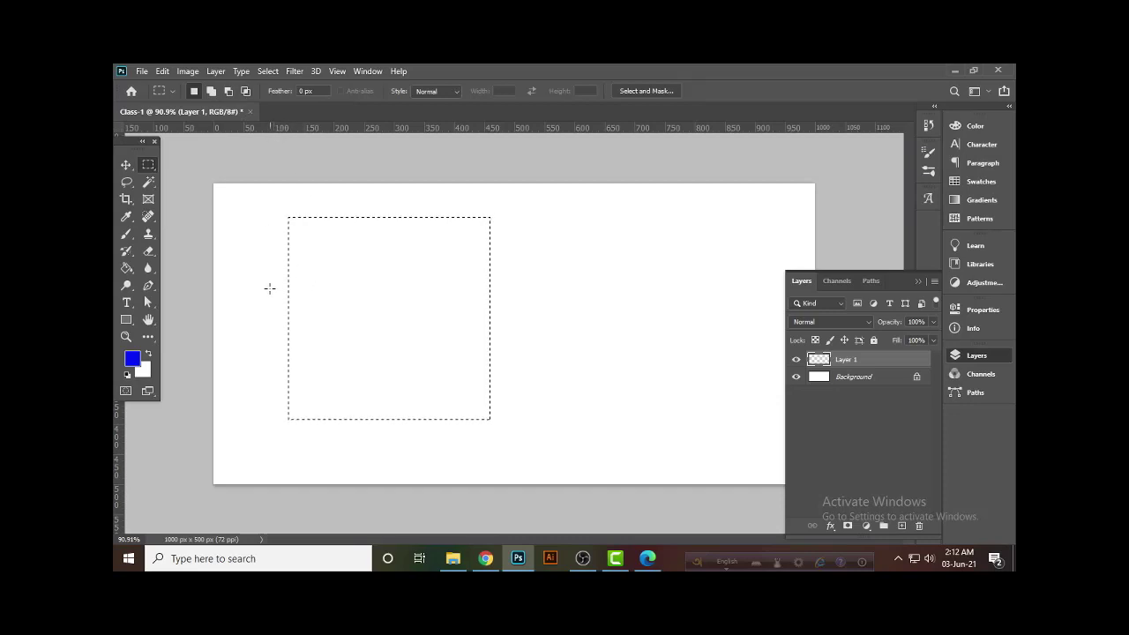
Intersect the square selection with a wide rectangle, then a tall one, keeping their small overlap.
left_click(247, 92)
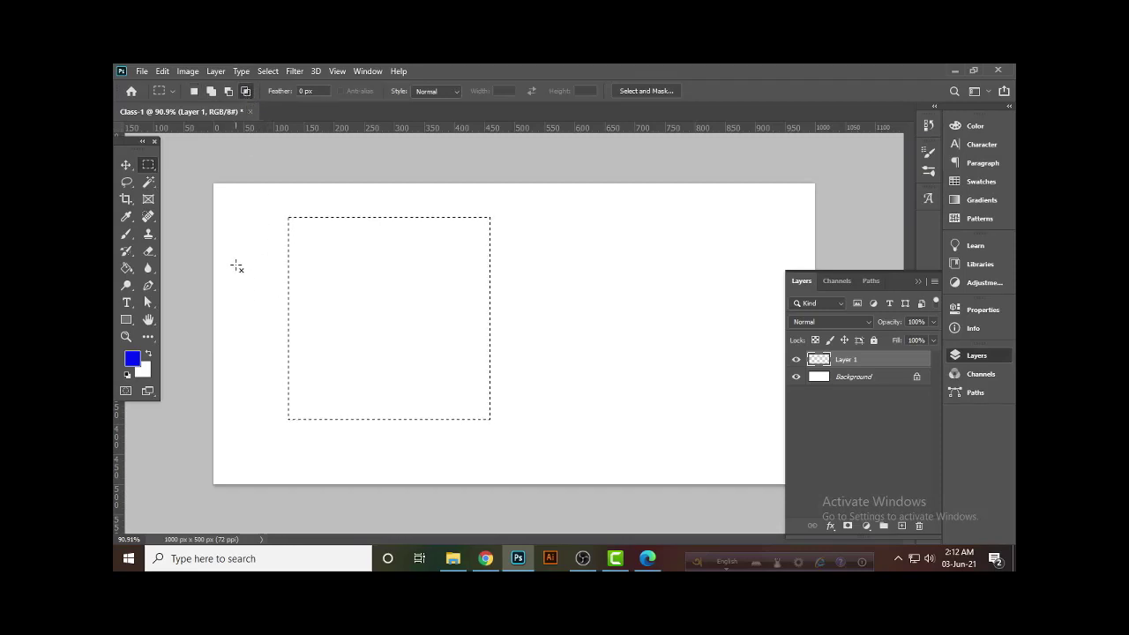
left_click_drag(236, 263, 559, 358)
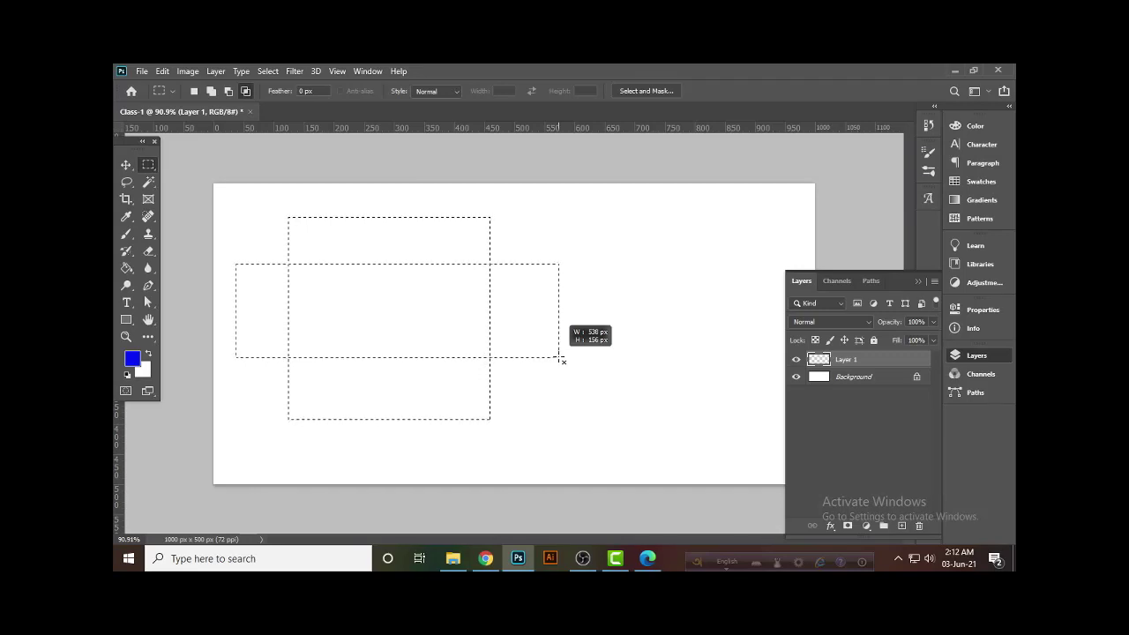
left_click_drag(558, 358, 558, 358)
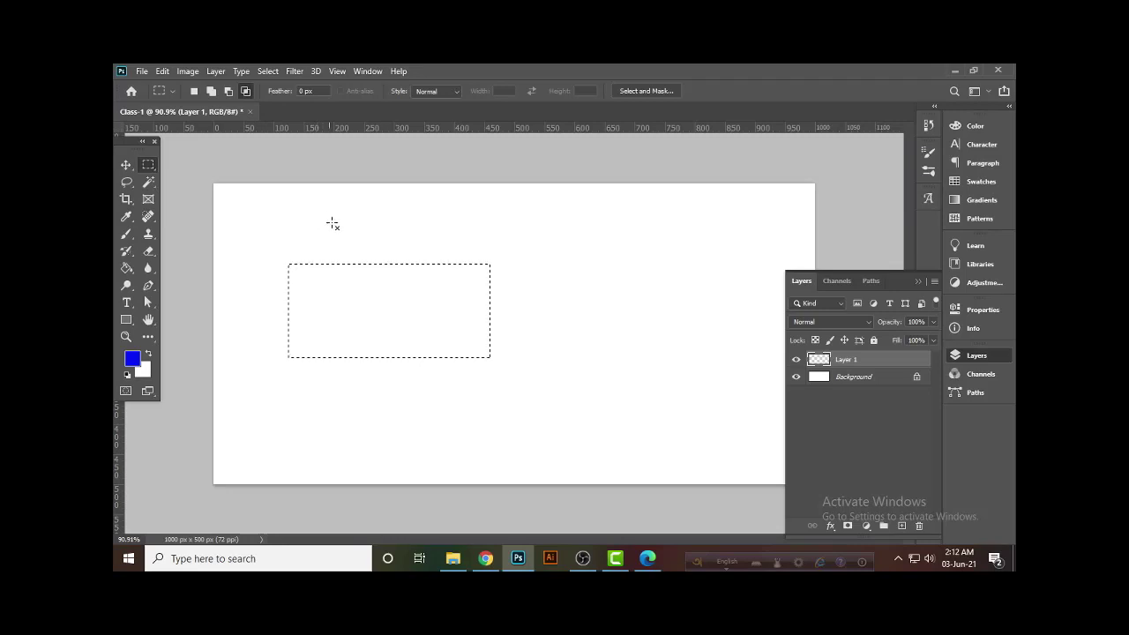
left_click_drag(329, 218, 449, 404)
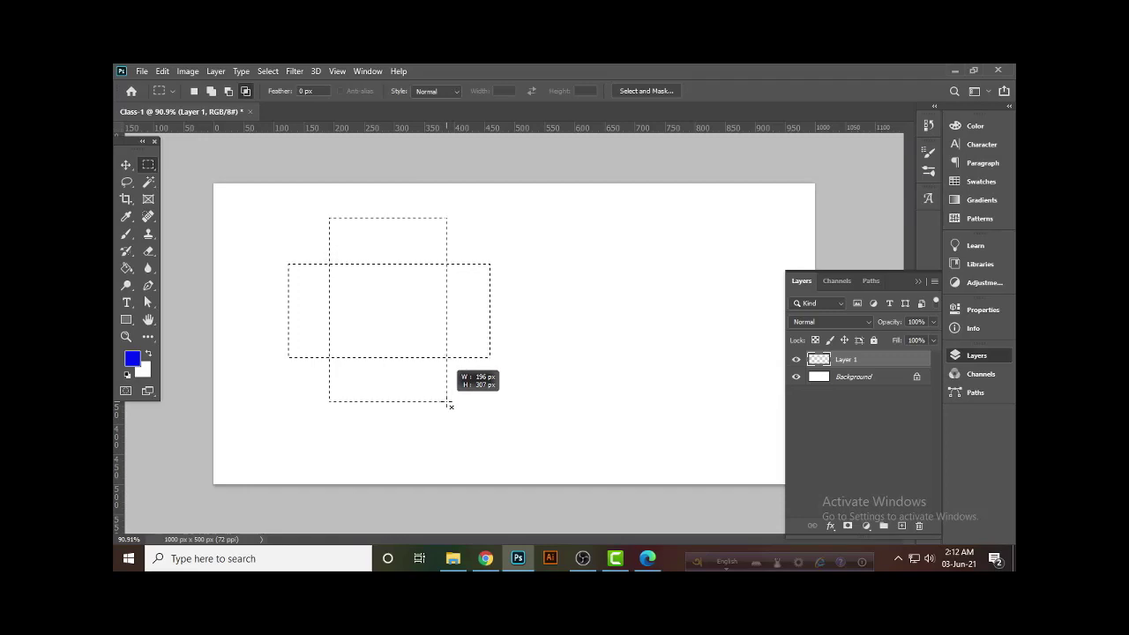
left_click_drag(447, 401, 447, 401)
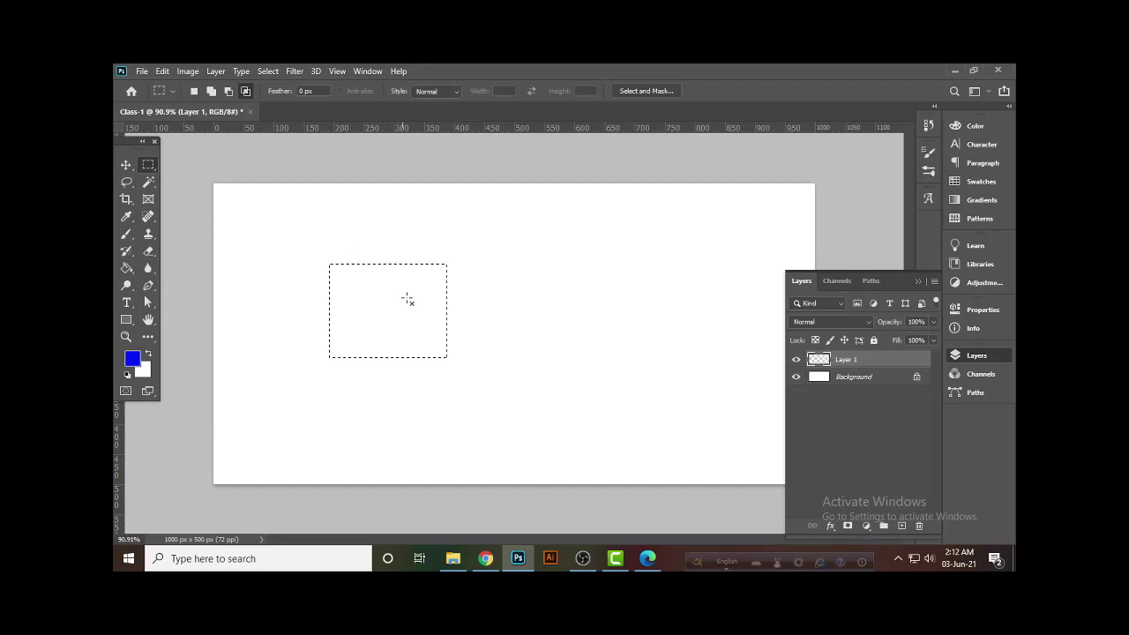
Deselect, then select a wide rectangular band across the canvas centre.
key("ctrl+d")
left_click_drag(330, 217, 641, 431)
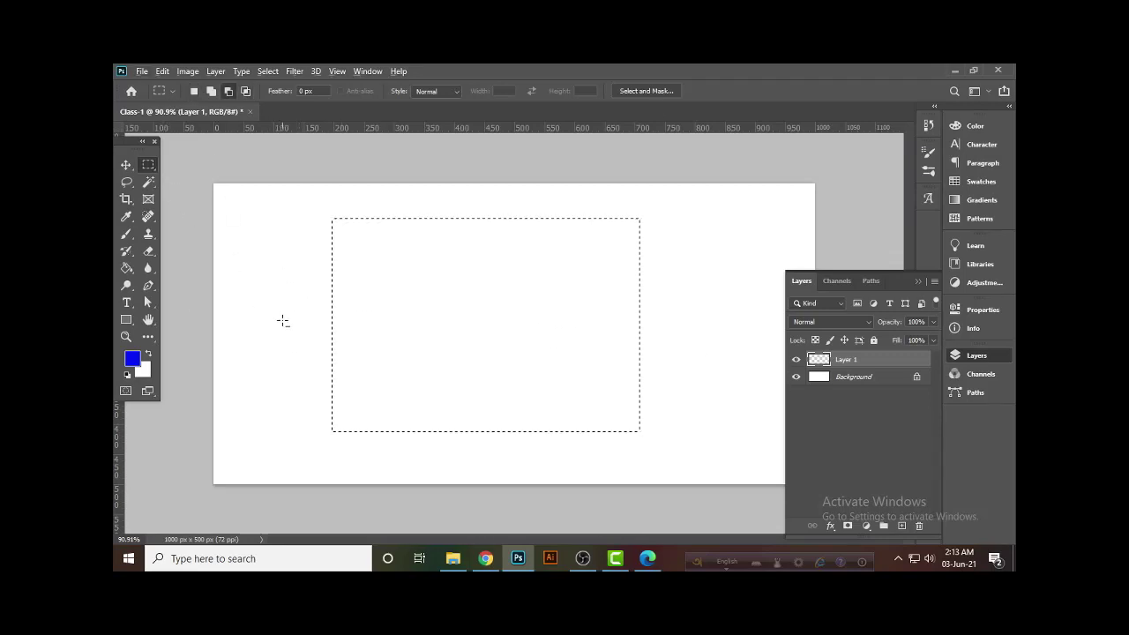
left_click_drag(254, 267, 727, 376)
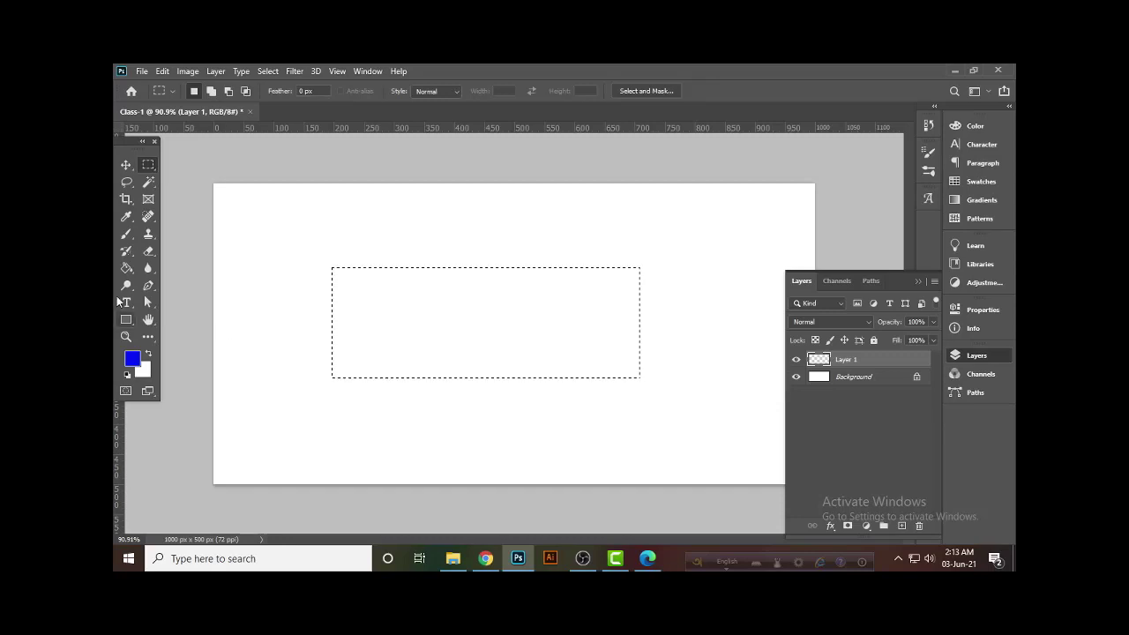
Fill the band with blue using the Paint Bucket, then delete Layer 1.
left_click(126, 268)
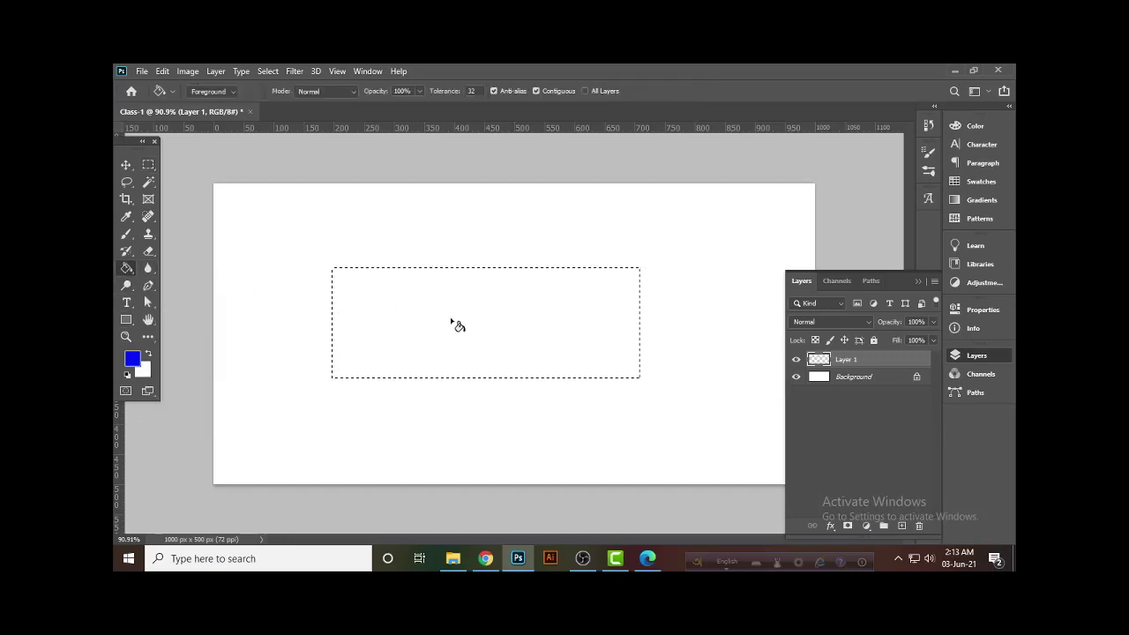
left_click(470, 326)
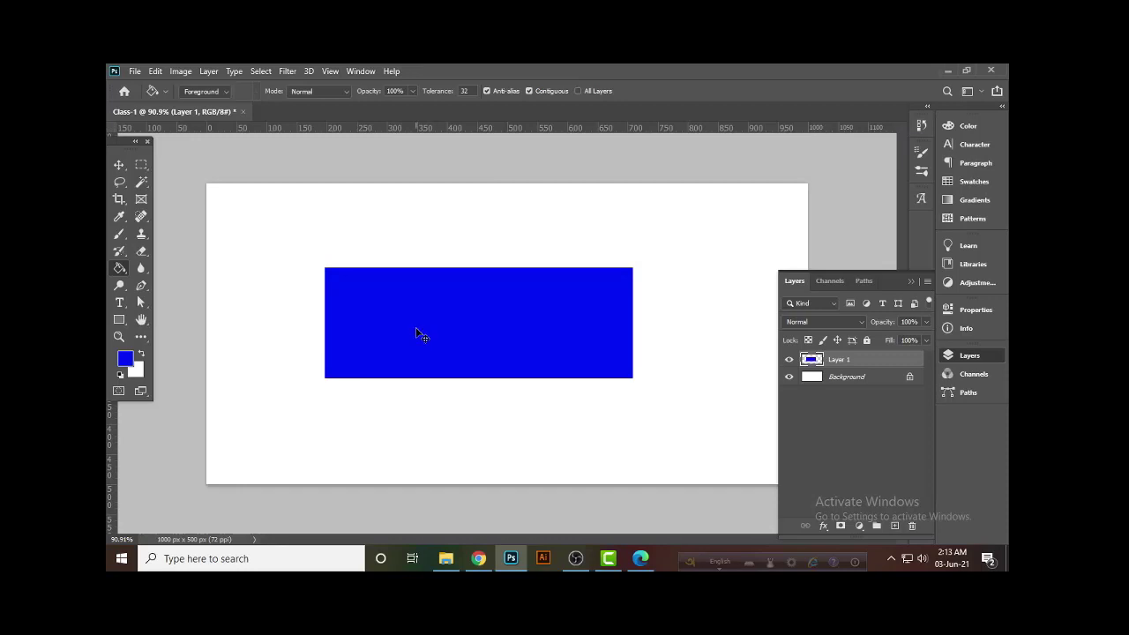
left_click(119, 165)
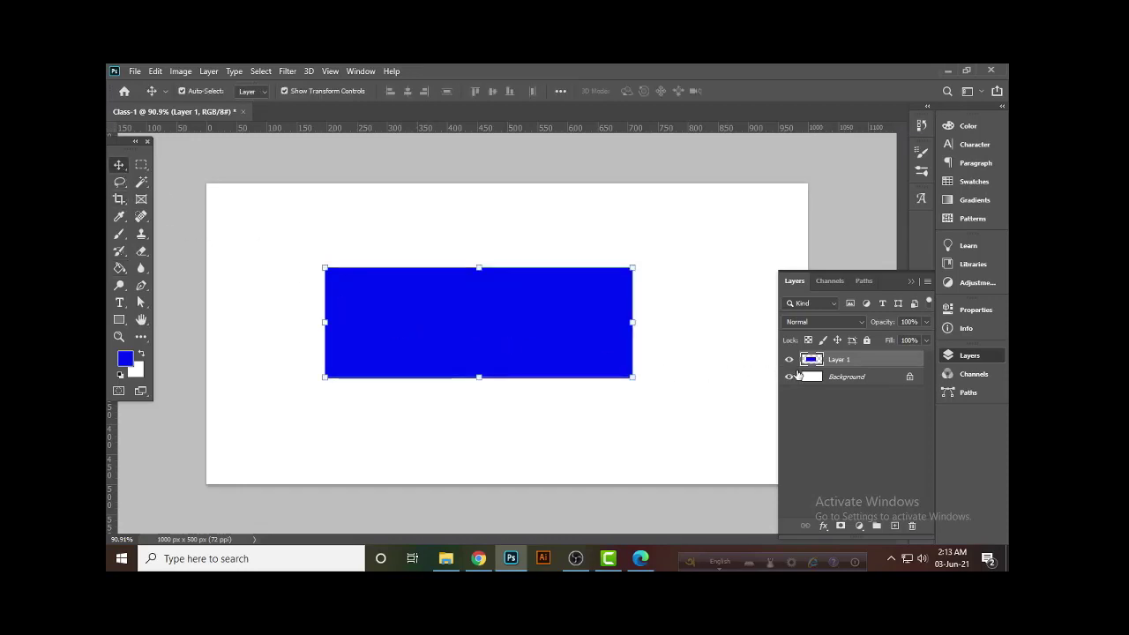
key("Delete")
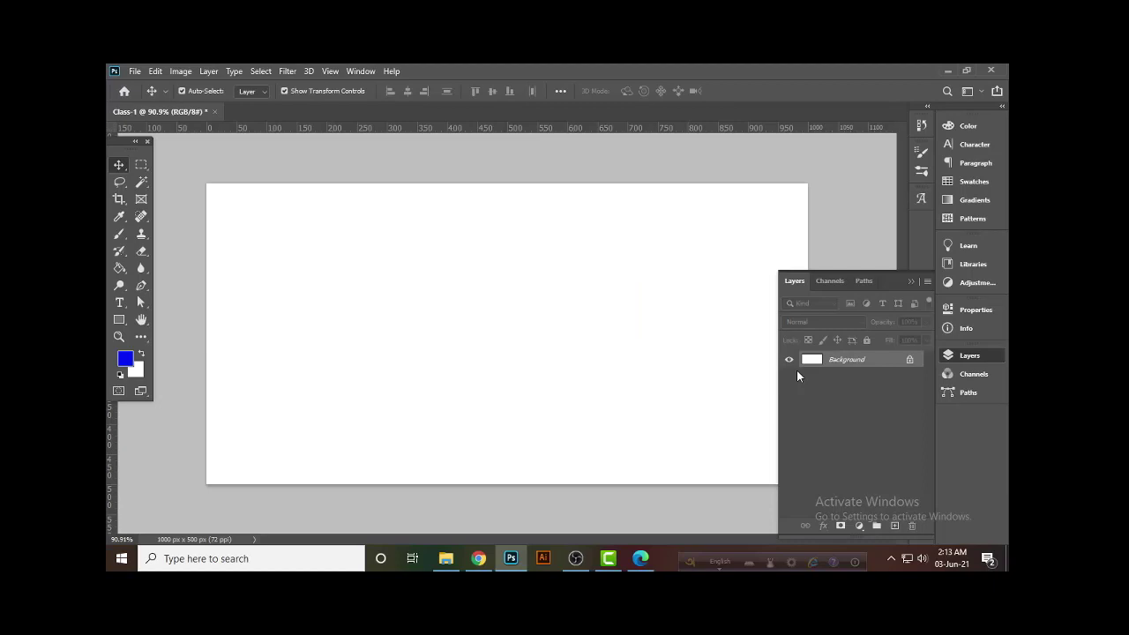
Select a large central rectangle, add a new empty Layer 1, and open the background colour picker.
left_click(141, 165)
left_click_drag(305, 229, 685, 431)
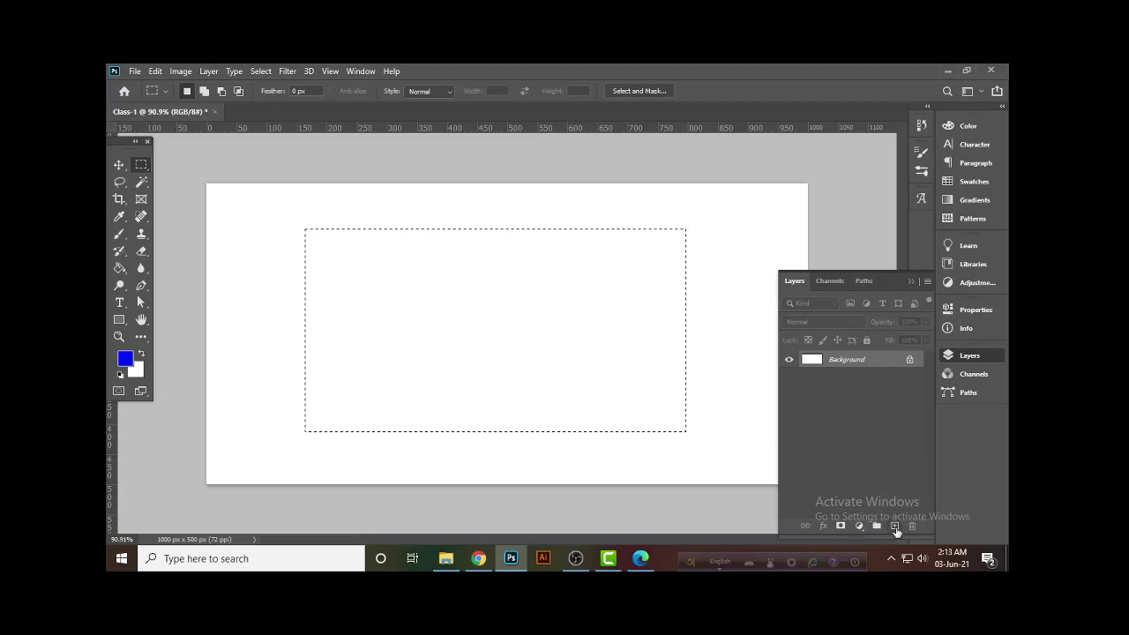
left_click(895, 526)
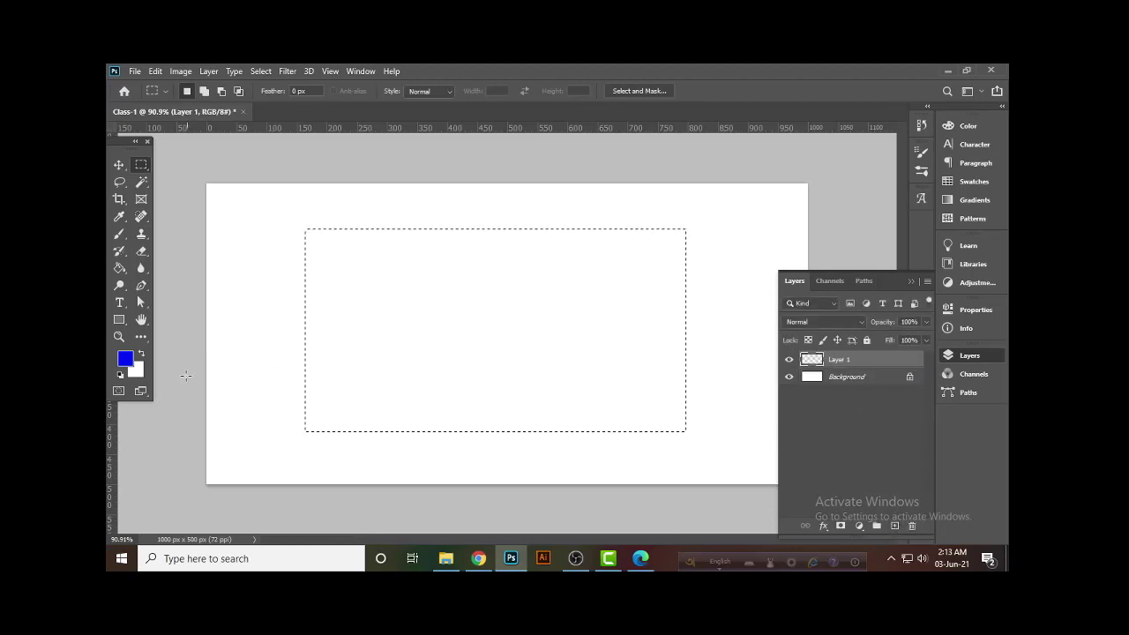
left_click(138, 371)
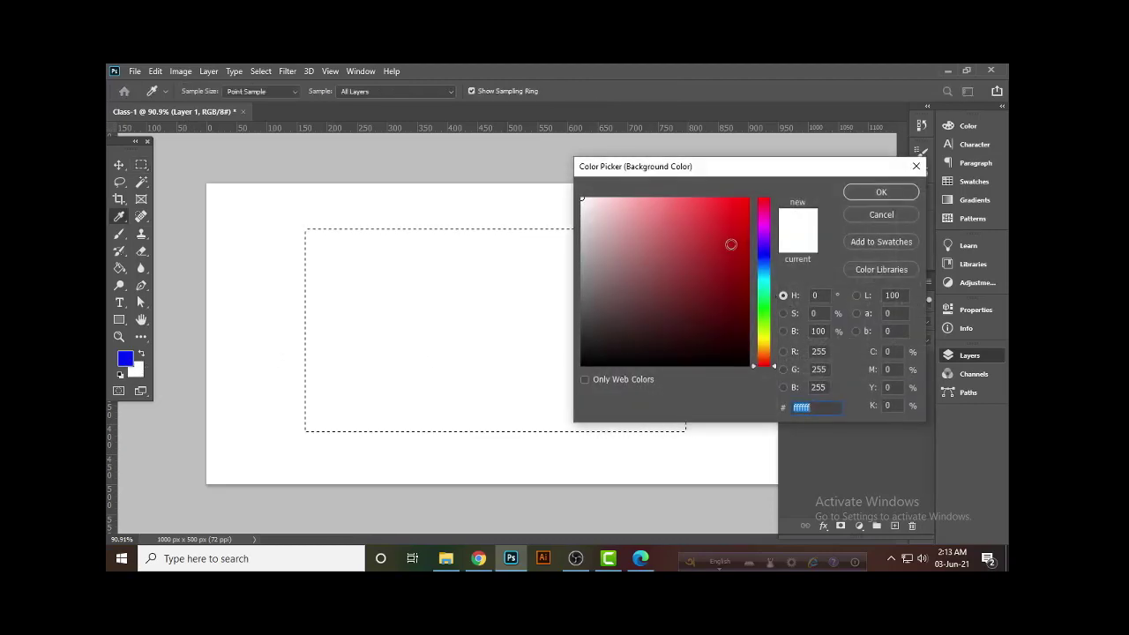
Choose bright green 00fea7 in the Color Picker and confirm it as the background colour.
left_click_drag(766, 276, 765, 291)
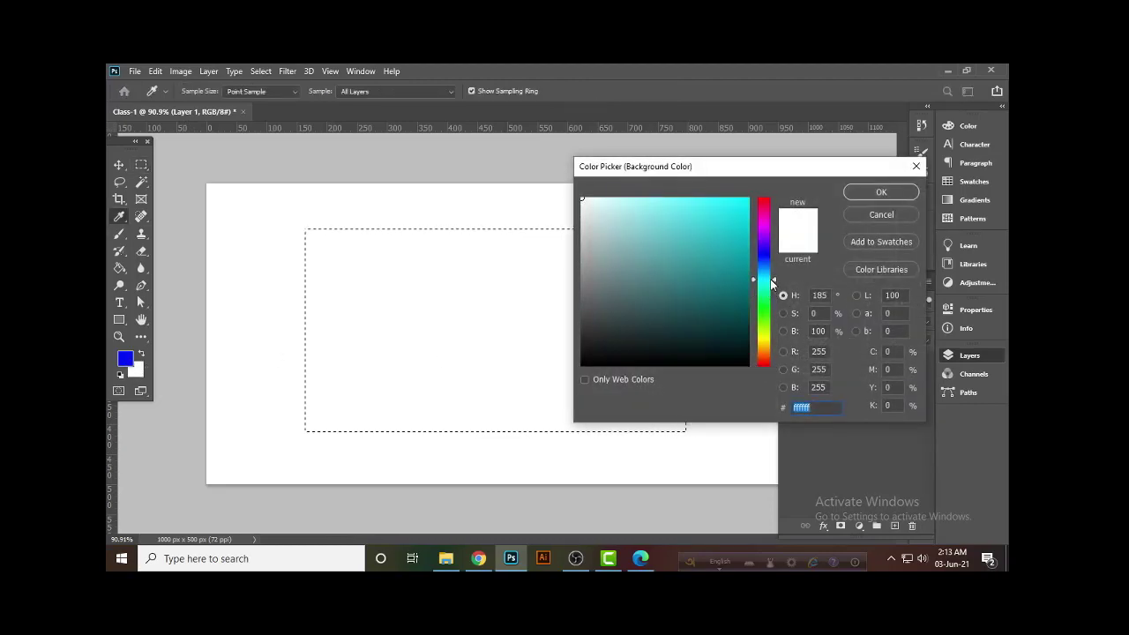
left_click(738, 228)
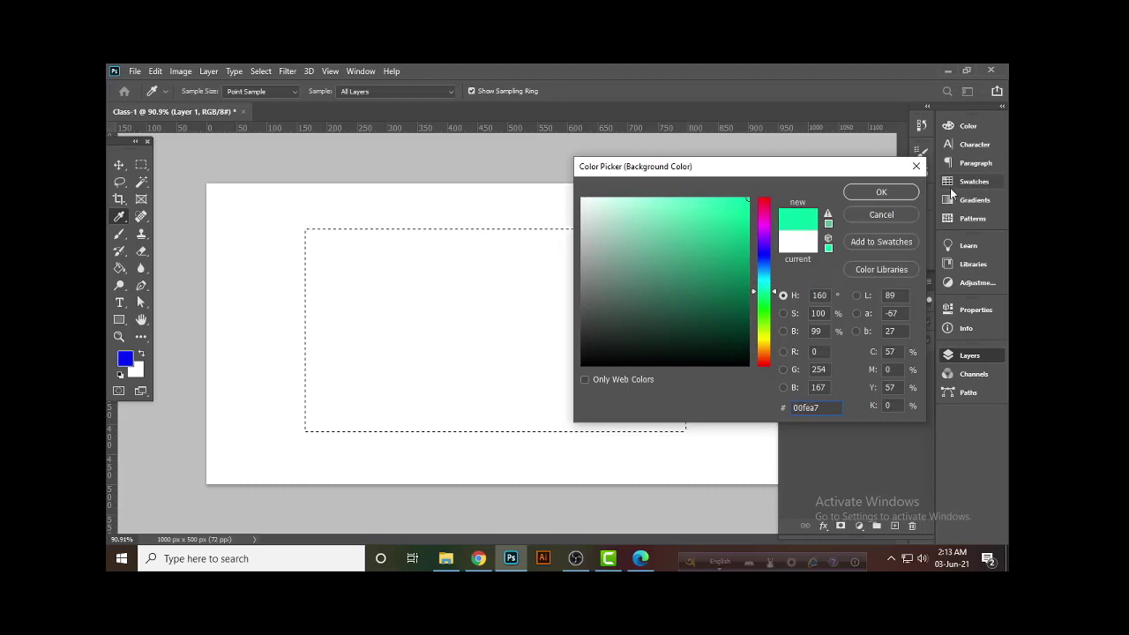
left_click(882, 192)
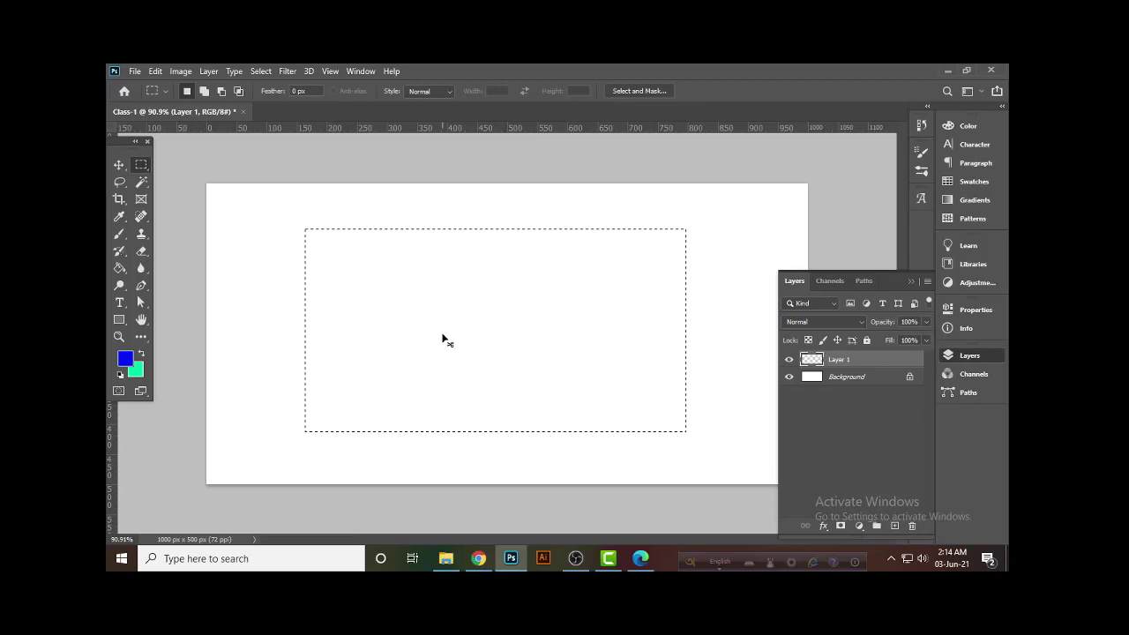
Fill the selection with the green background colour via Ctrl+Backspace, then undo the fill.
key("ctrl+BackSpace")
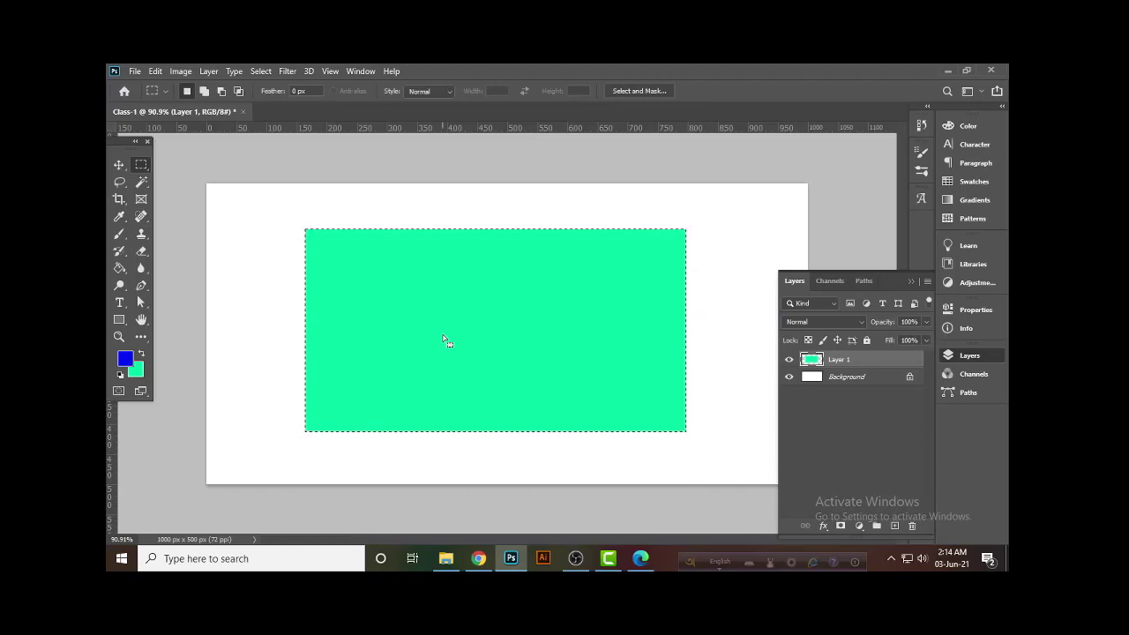
key("shift")
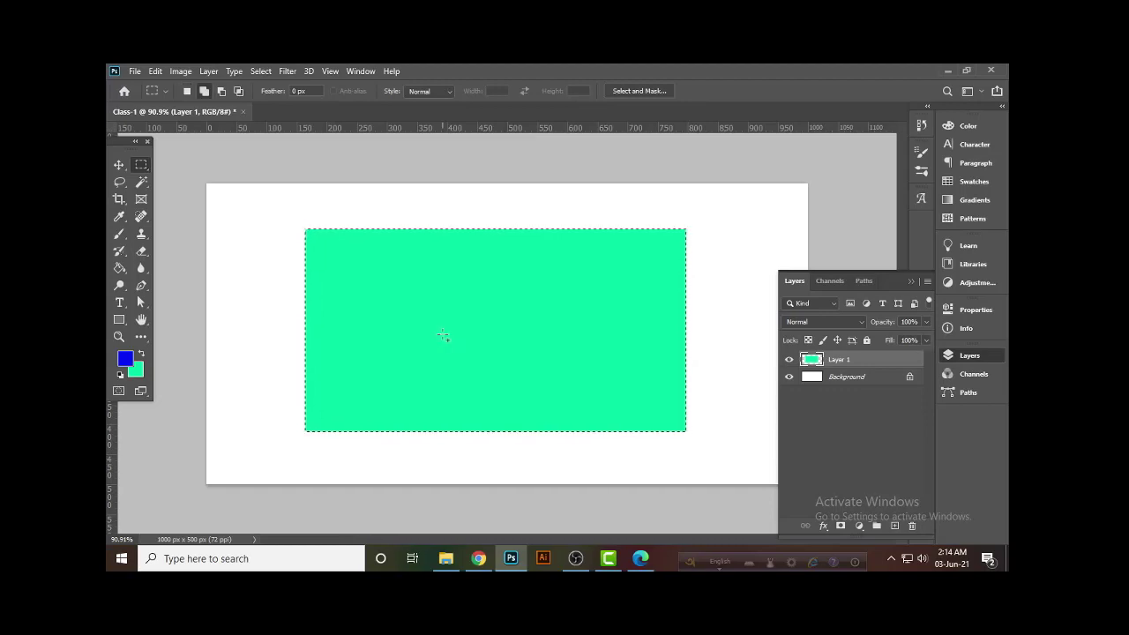
key("ctrl+z")
key("ctrl+z")
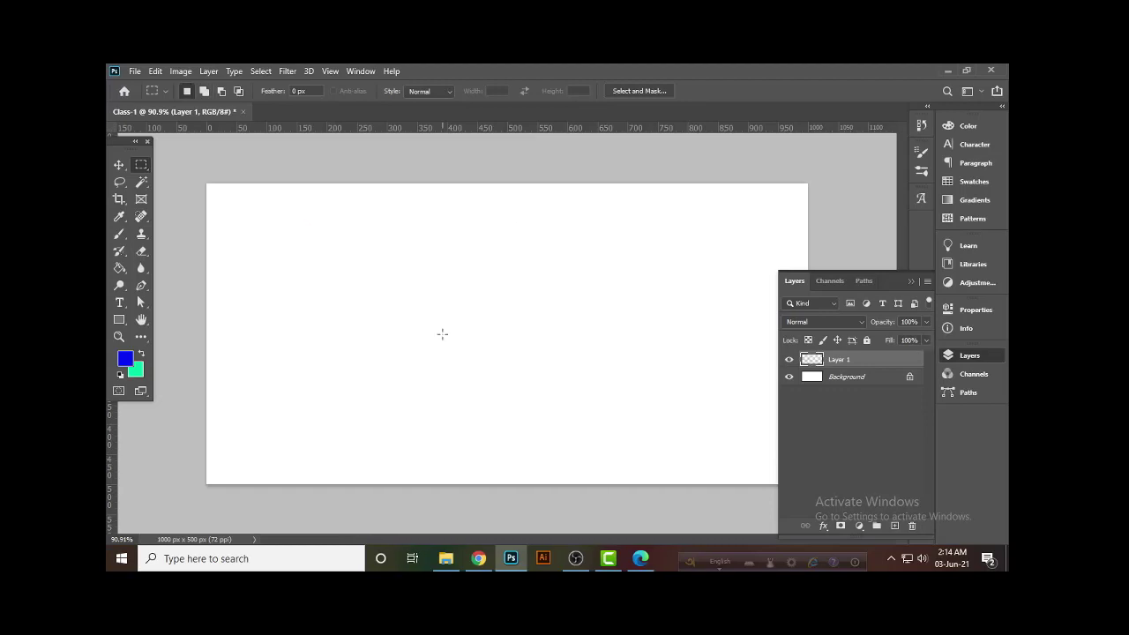
left_click_drag(272, 238, 676, 428)
key("alt+BackSpace")
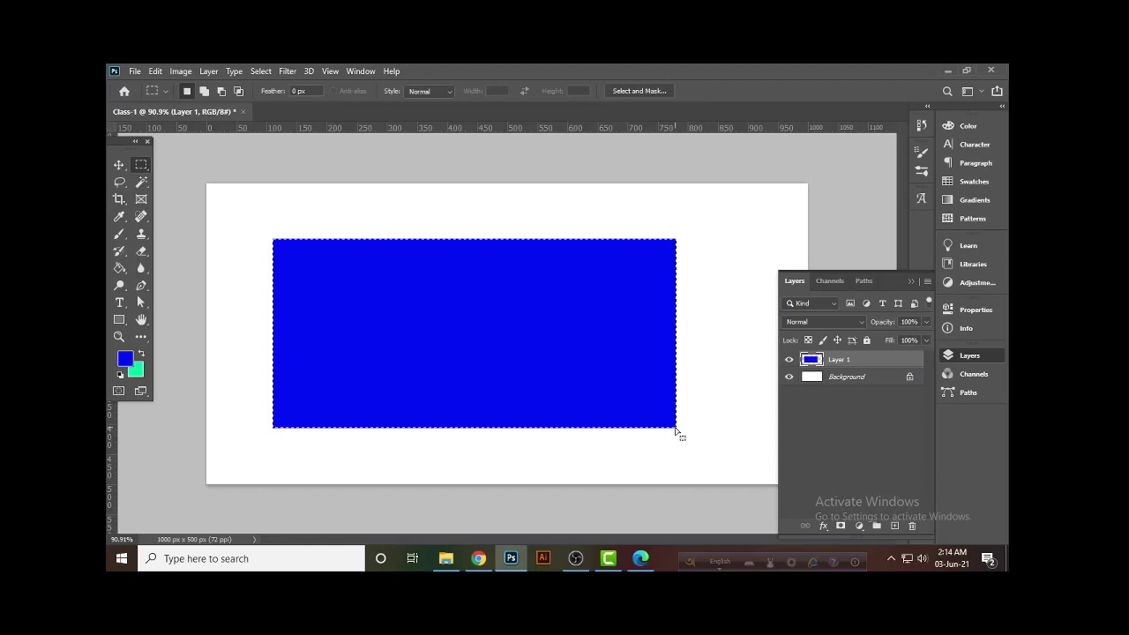
key("Delete")
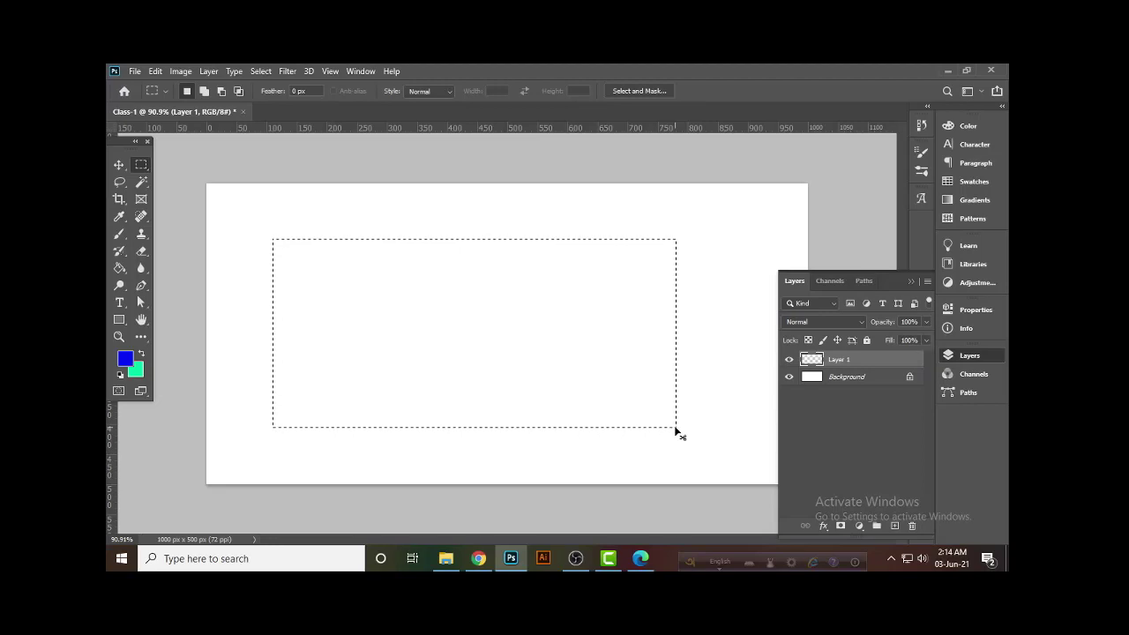
key("ctrl+d")
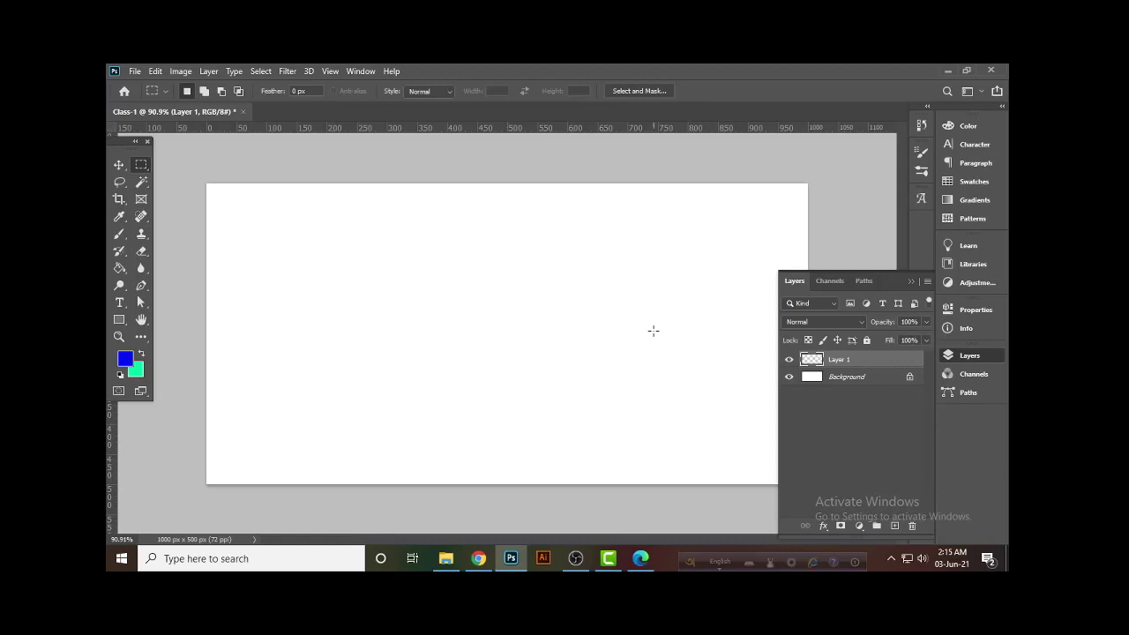
Fill Layer 1 with green, then blue, undoing each, and show the marquee shape options.
key("ctrl+BackSpace")
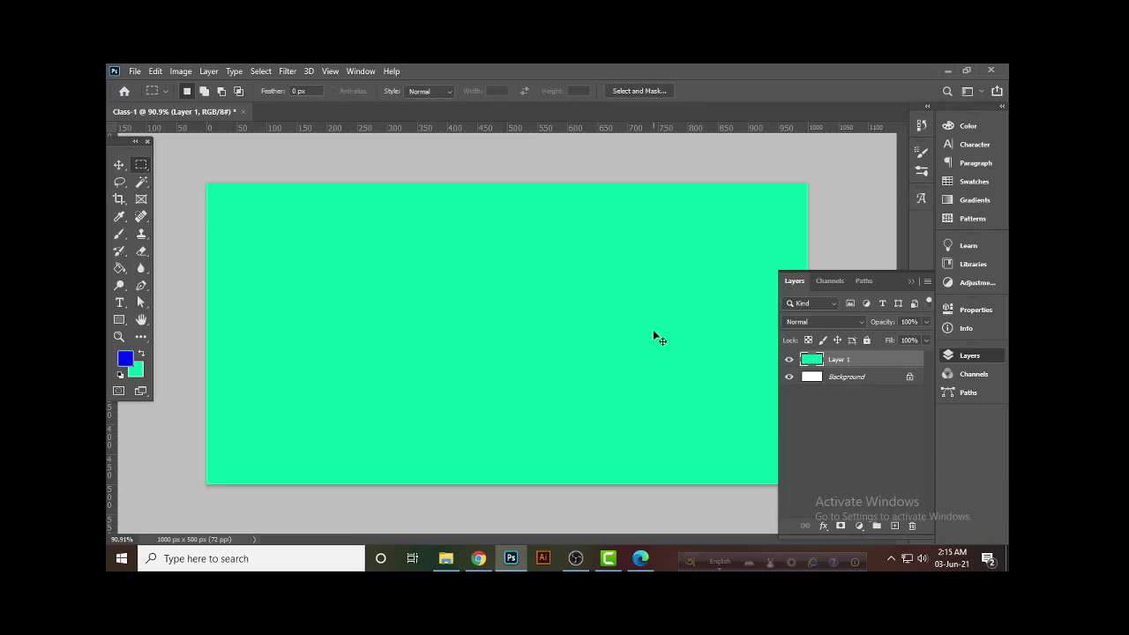
key("ctrl+z")
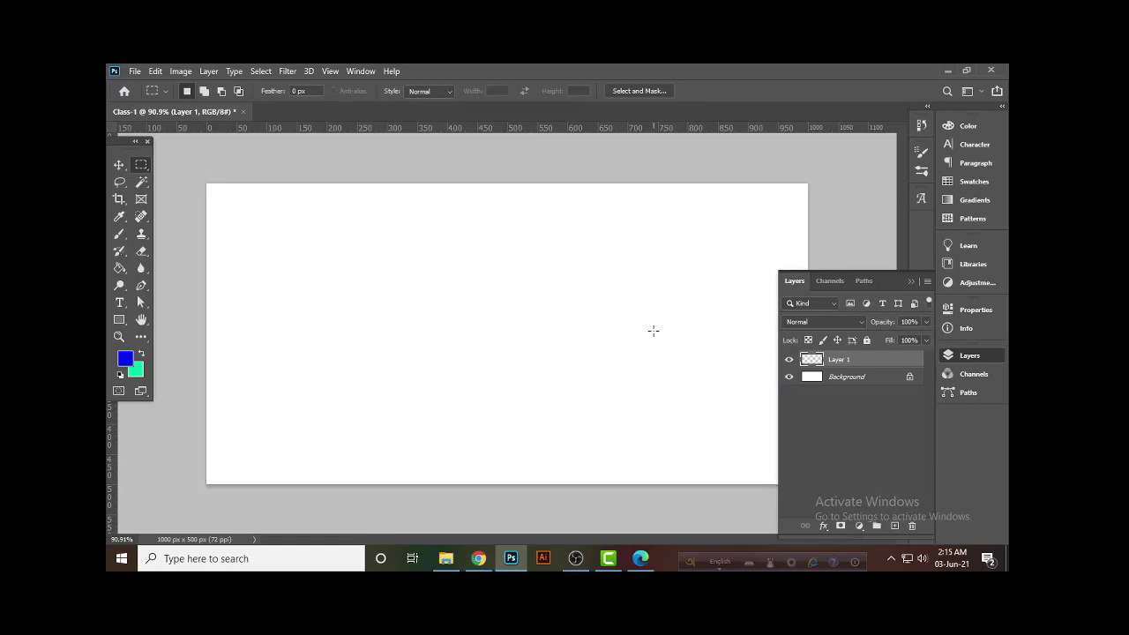
key("alt+BackSpace")
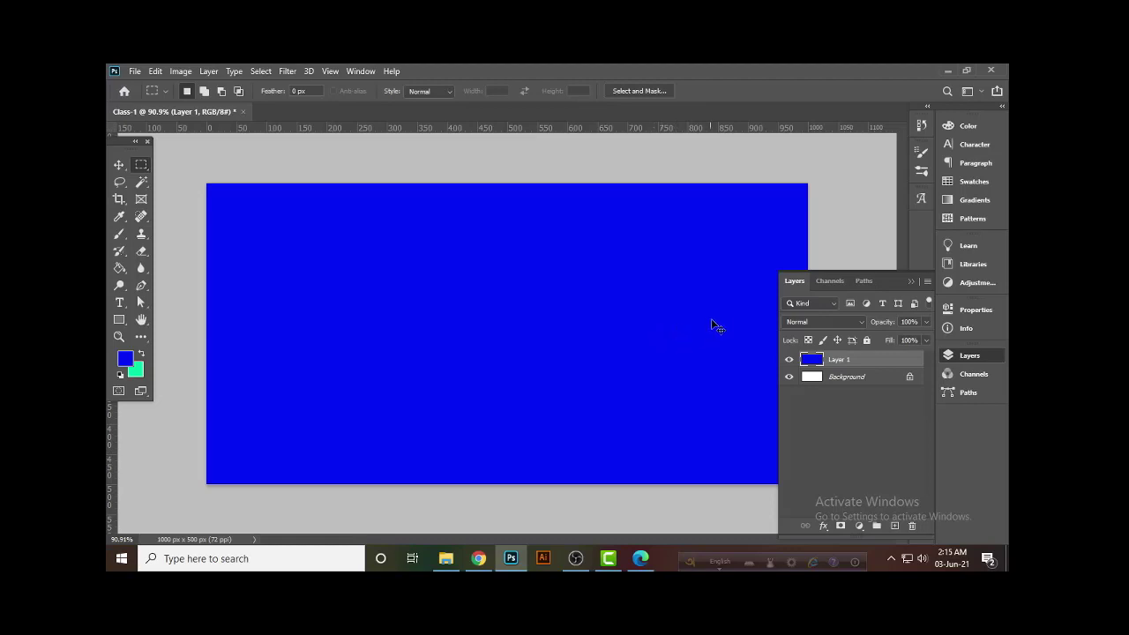
key("ctrl+z")
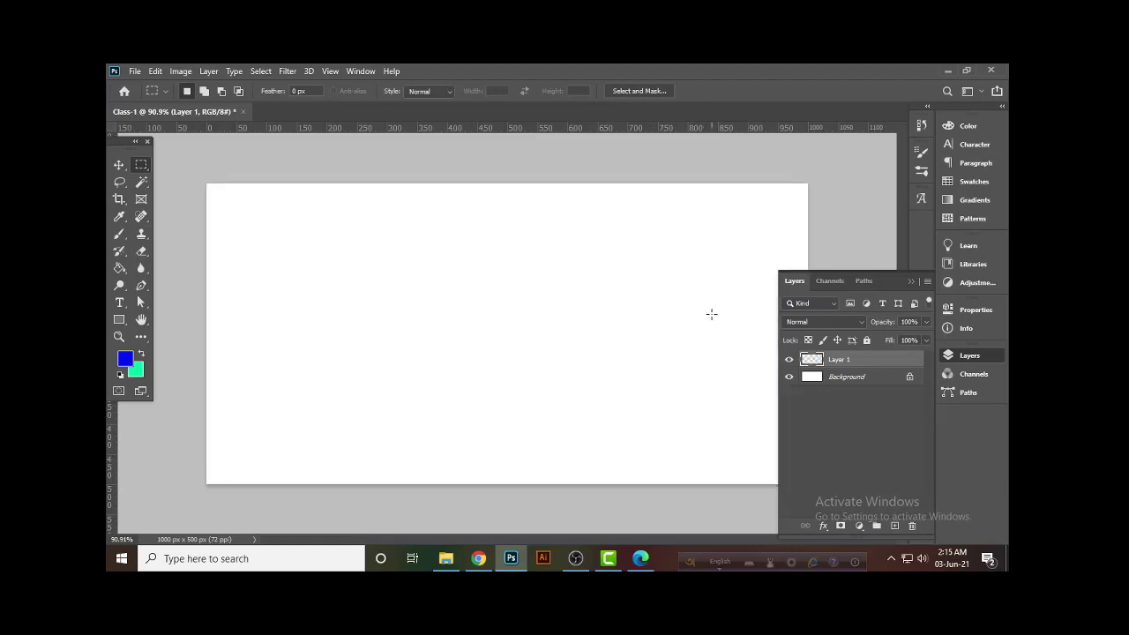
right_click(141, 165)
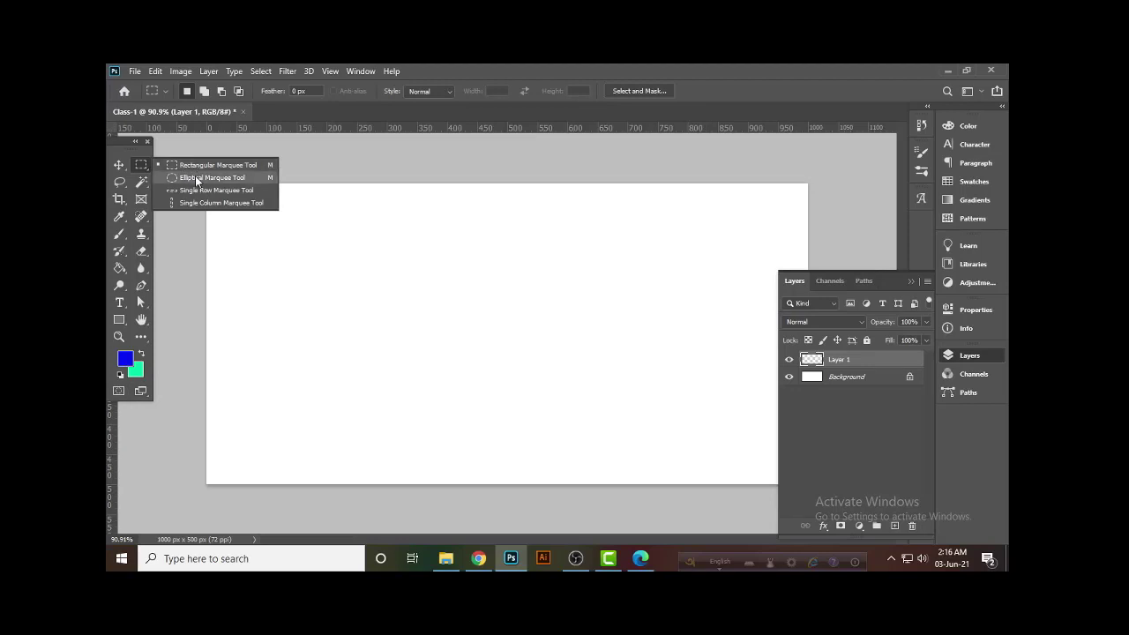
With the Elliptical Marquee, draw a roughly 304 × 319 px circle near the canvas centre.
left_click(196, 179)
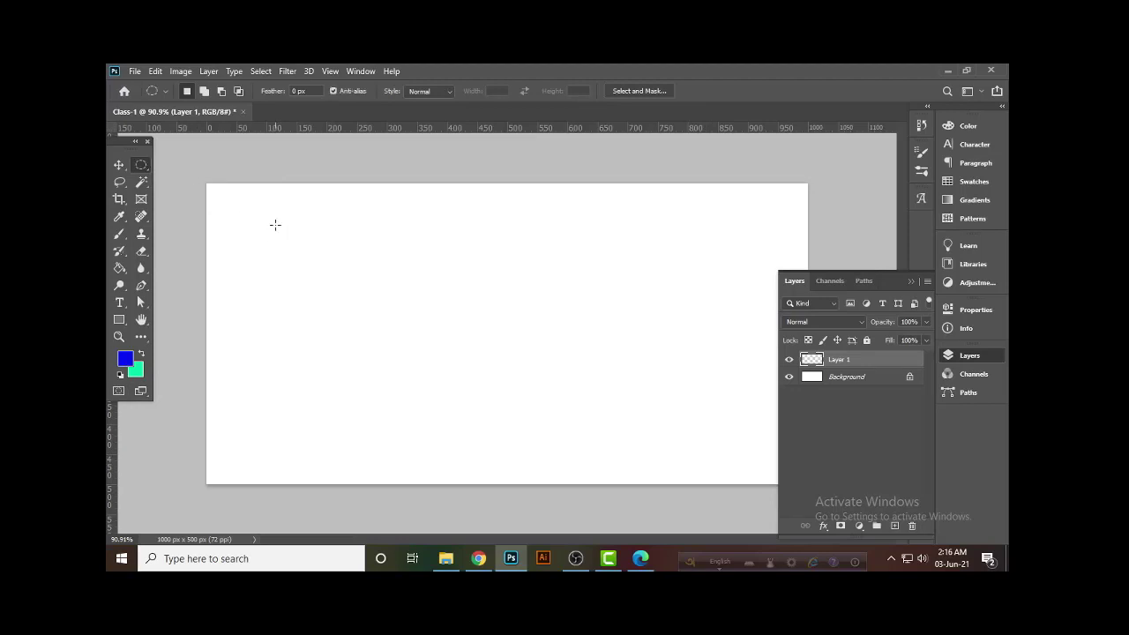
left_click_drag(275, 225, 454, 398)
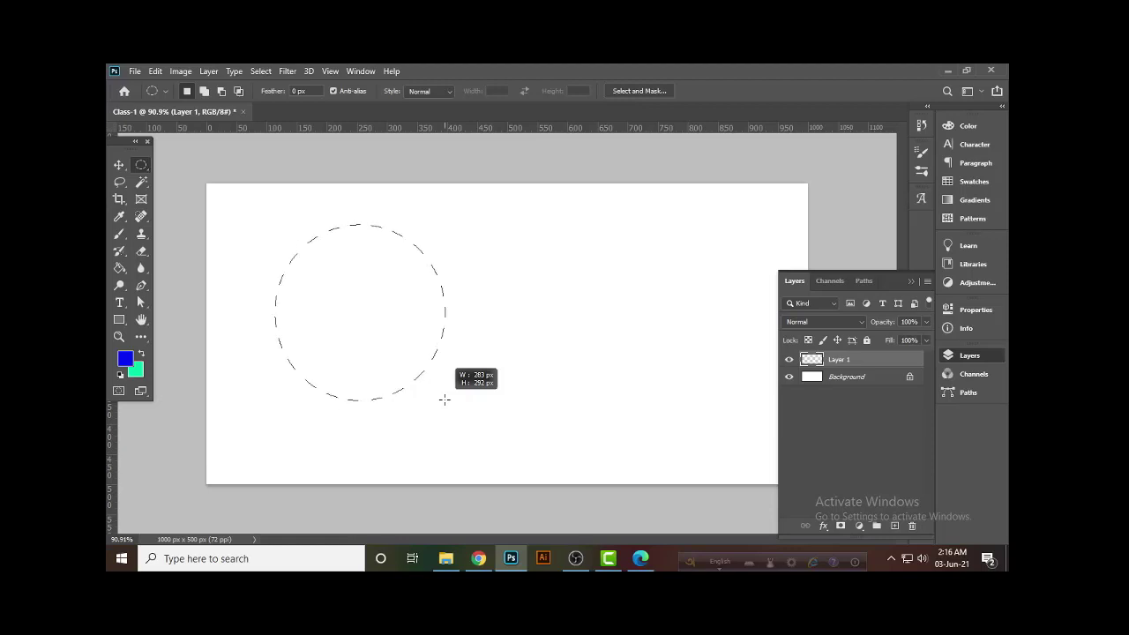
mouse_move(445, 400)
left_mouse_down()
mouse_move(581, 404)
mouse_move(580, 424)
left_mouse_up()
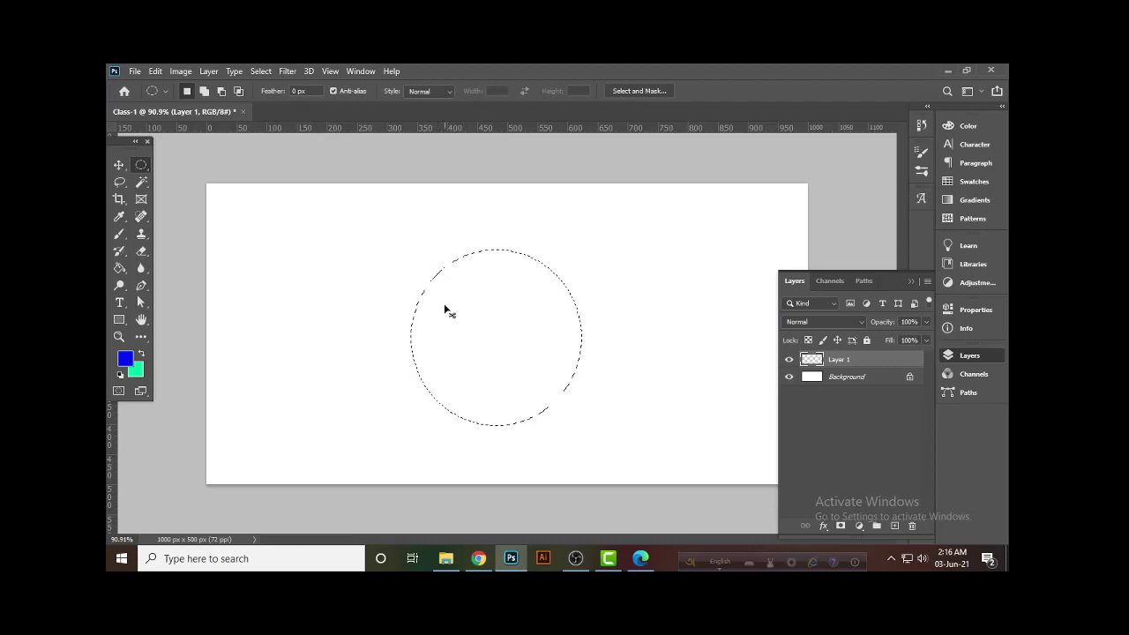
key("ctrl+d")
mouse_move(379, 232)
left_mouse_down()
mouse_move(625, 436)
mouse_move(558, 433)
mouse_move(579, 428)
left_mouse_up()
double_click(300, 90)
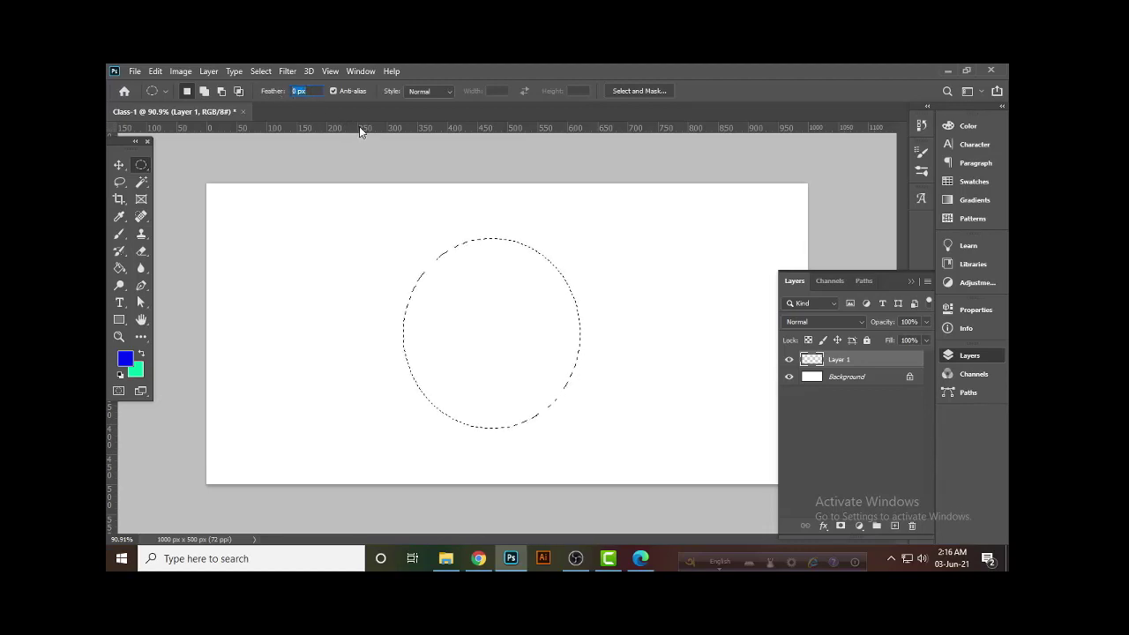
Set a 50 px feather, redraw the circle slightly left, and fill it with soft green.
type("5")
left_click(120, 166)
mouse_move(377, 244)
left_mouse_down()
mouse_move(537, 392)
mouse_move(525, 391)
left_mouse_up()
key("ctrl+BackSpace")
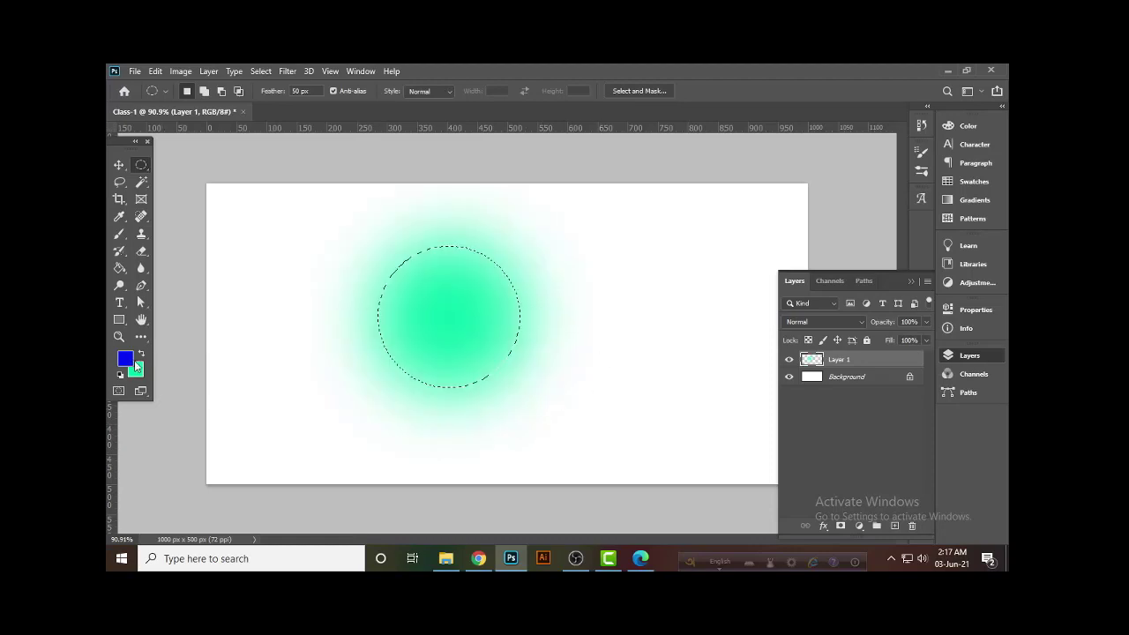
key("ctrl+z")
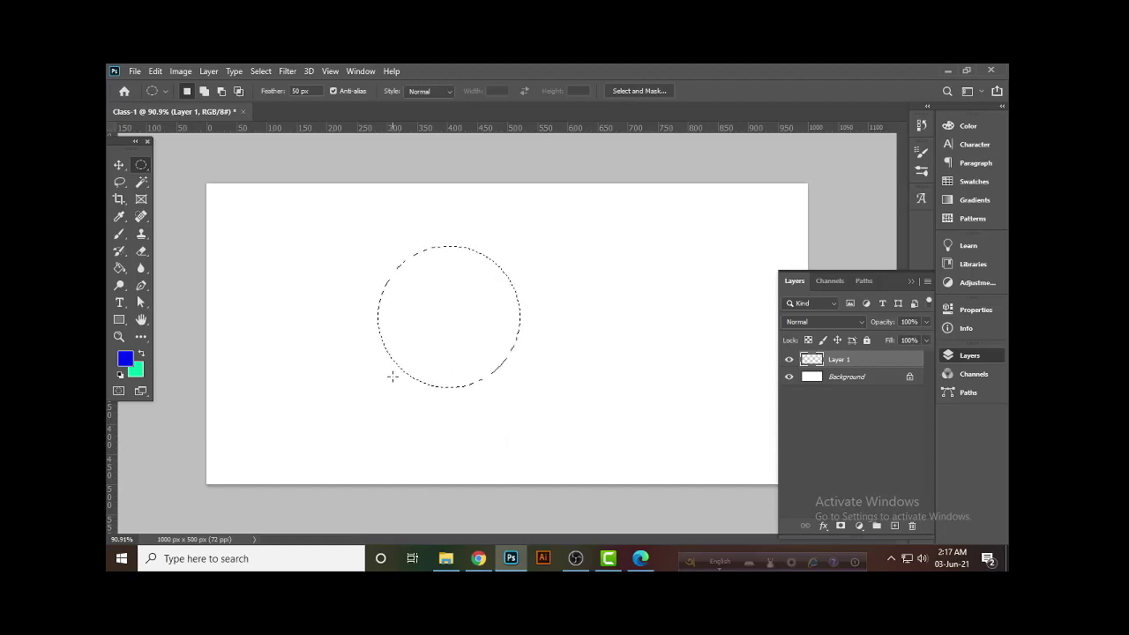
key("ctrl+BackSpace")
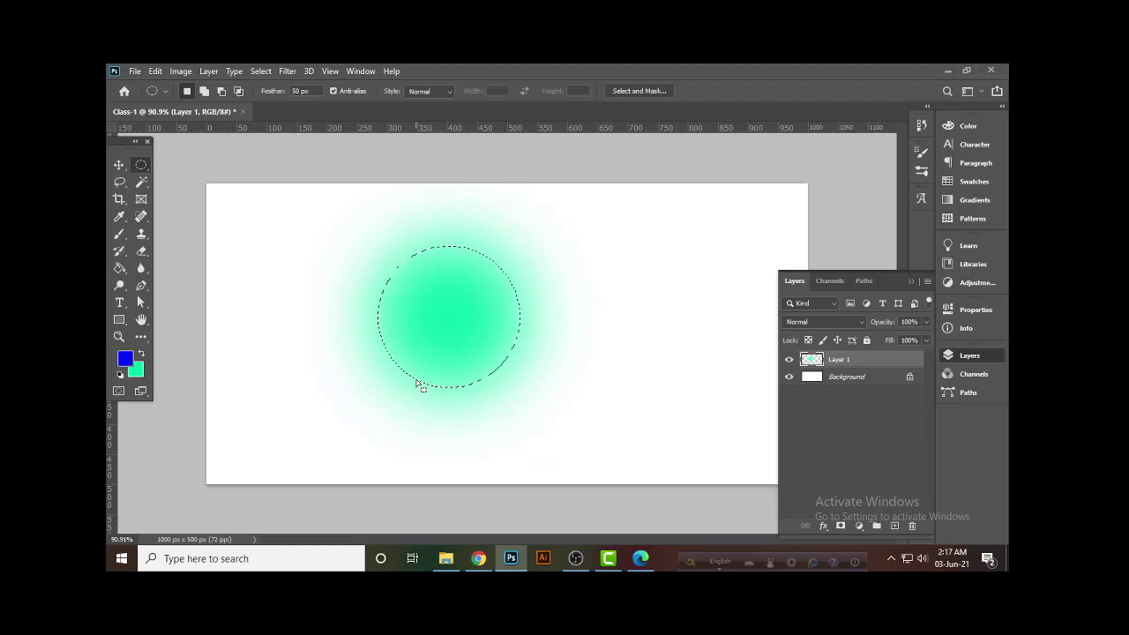
left_click(294, 90)
Draw a smaller circle on the right side and fill it with feathered blue.
key("ctrl+d")
left_click_drag(651, 241, 748, 337)
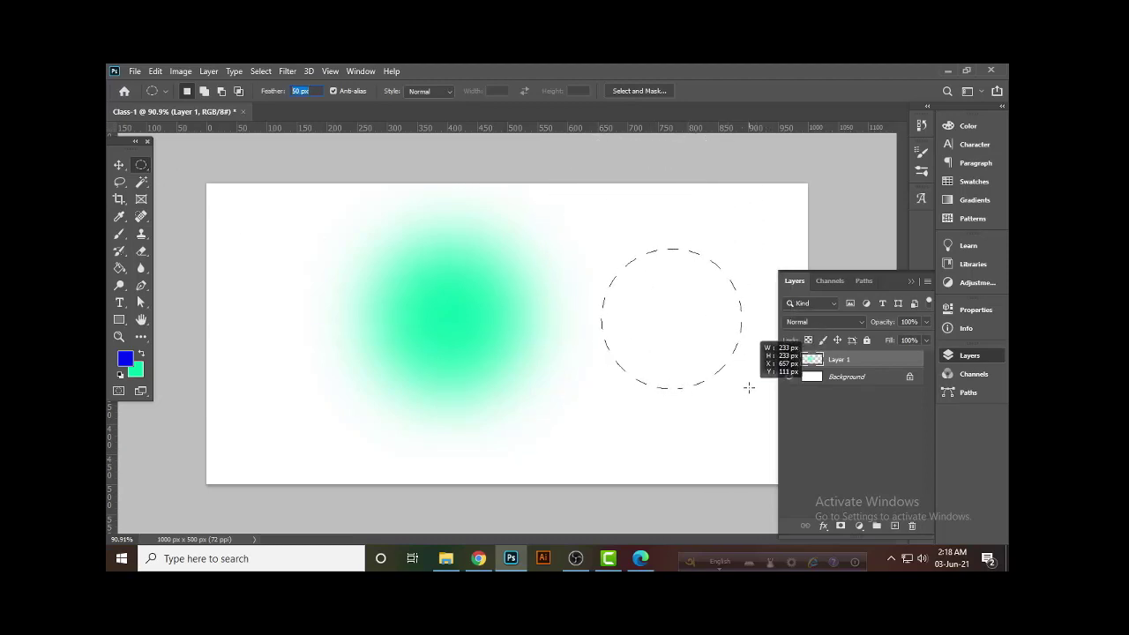
left_click_drag(749, 337, 749, 385)
left_click(751, 388)
key("ctrl+z")
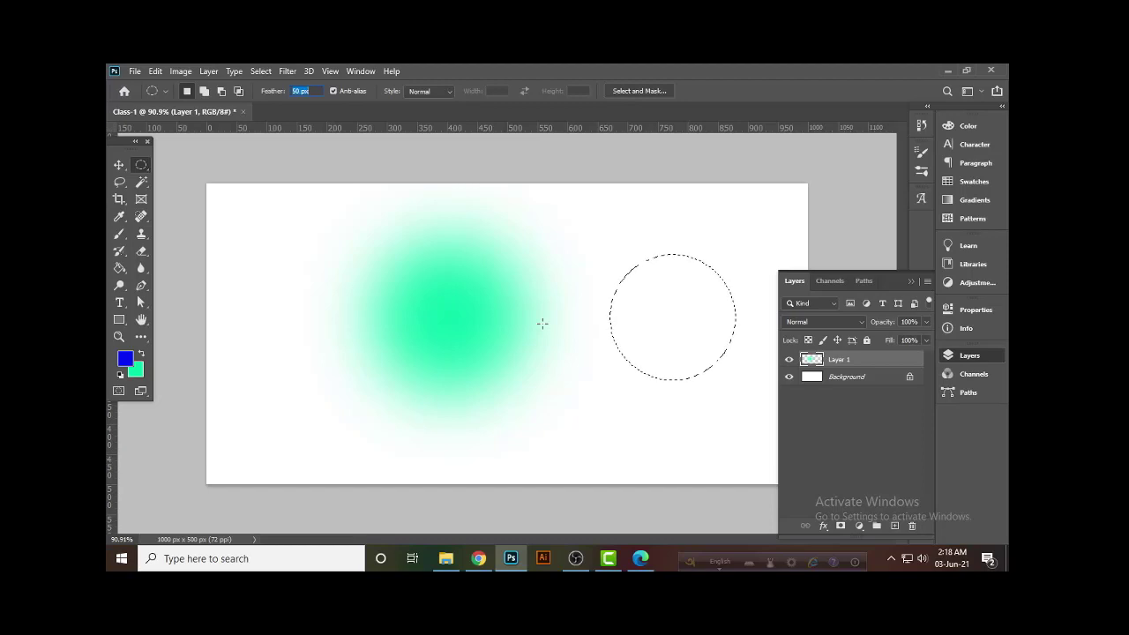
left_click_drag(583, 219, 763, 364)
key("alt")
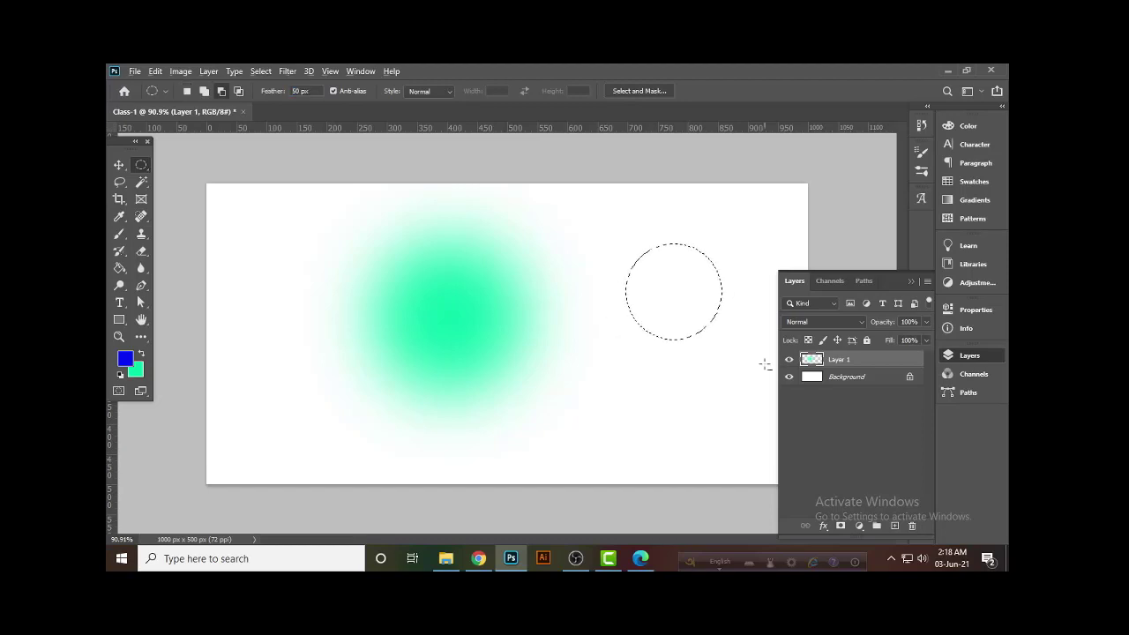
key("alt+BackSpace")
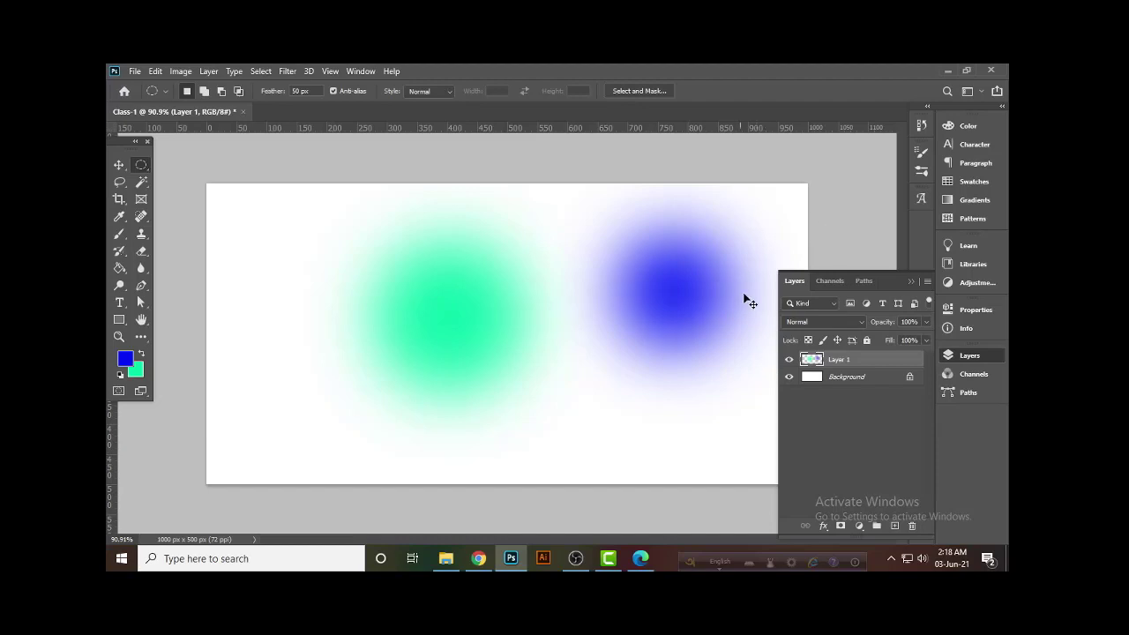
Delete the blue and green feathered blobs and deselect, leaving the canvas blank white.
key("Delete")
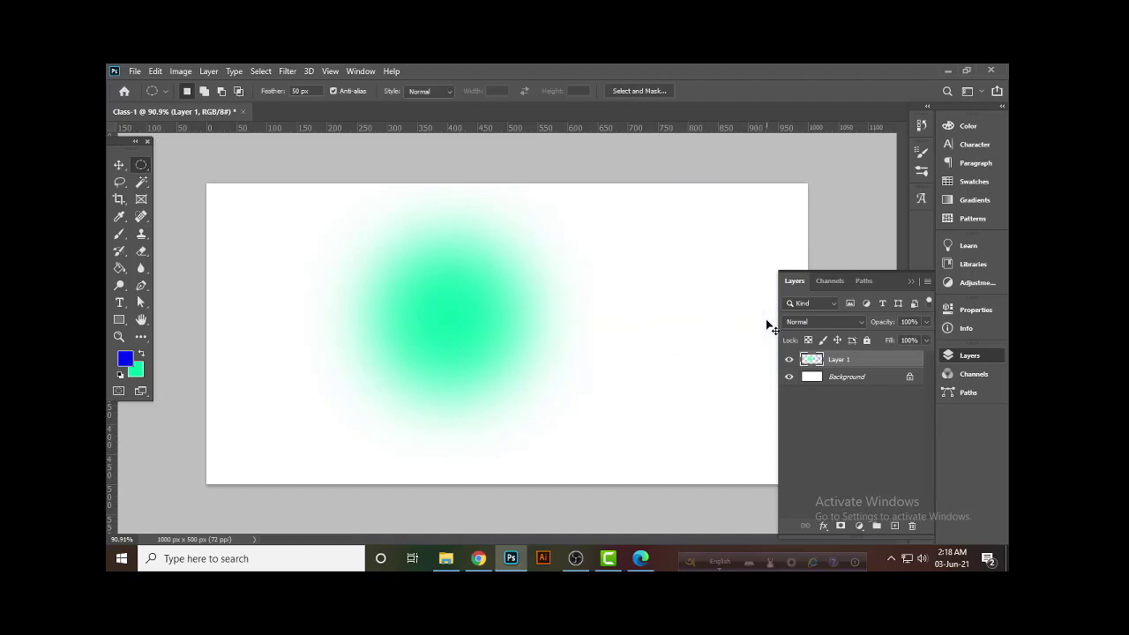
key("Delete")
key("ctrl+d")
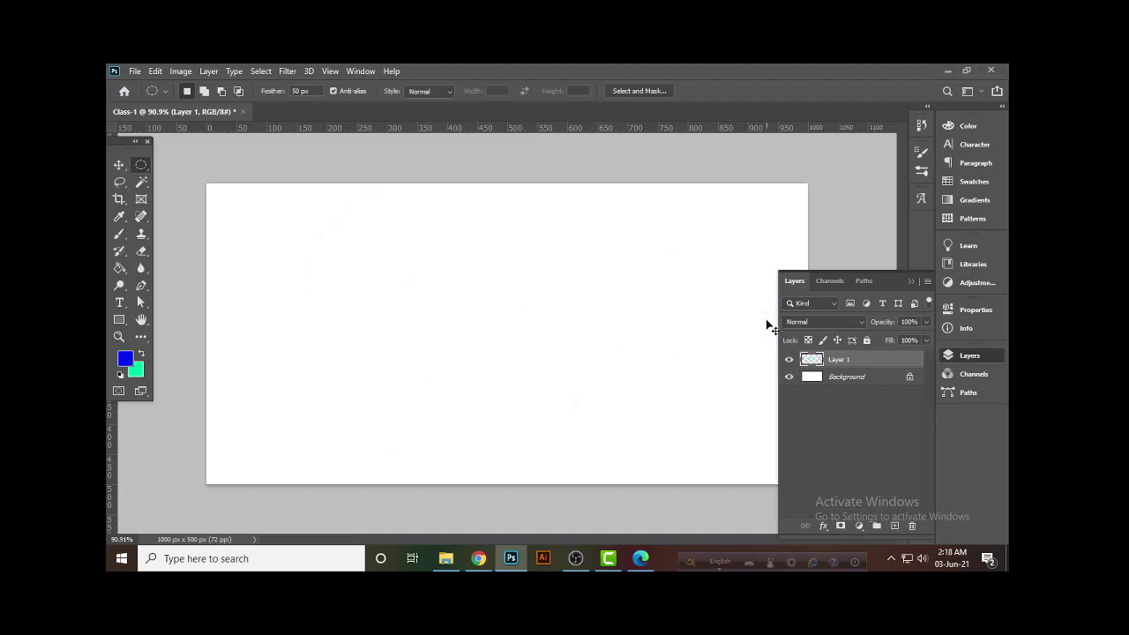
Reset feather to 0 px and fill a centred 276 × 276 px circle with solid blue.
left_click(300, 91)
type("0")
mouse_move(377, 233)
left_mouse_down()
mouse_move(583, 408)
mouse_move(660, 446)
mouse_move(397, 333)
mouse_move(631, 391)
mouse_move(403, 305)
mouse_move(595, 398)
mouse_move(433, 327)
mouse_move(524, 371)
mouse_move(597, 393)
mouse_move(508, 352)
mouse_move(696, 461)
mouse_move(553, 364)
left_mouse_up()
key("alt")
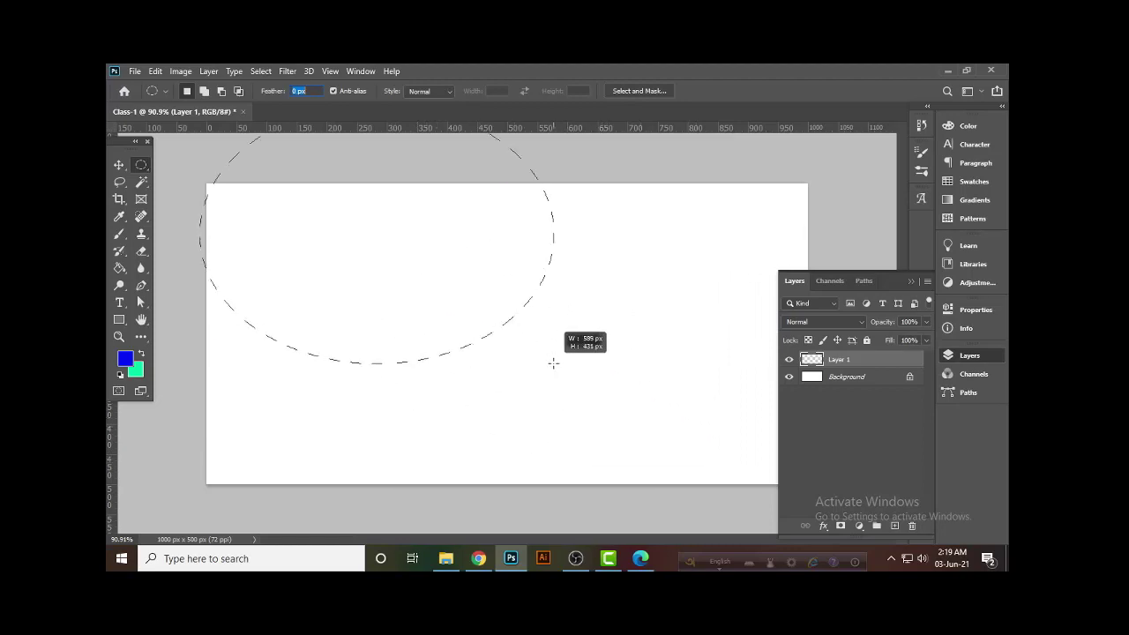
key("shift")
key("space")
mouse_move(553, 364)
left_mouse_down()
mouse_move(675, 447)
mouse_move(654, 405)
mouse_move(734, 424)
mouse_move(755, 405)
mouse_move(806, 421)
mouse_move(706, 343)
mouse_move(810, 416)
mouse_move(680, 358)
mouse_move(783, 418)
mouse_move(731, 390)
mouse_move(620, 313)
mouse_move(764, 411)
left_mouse_up()
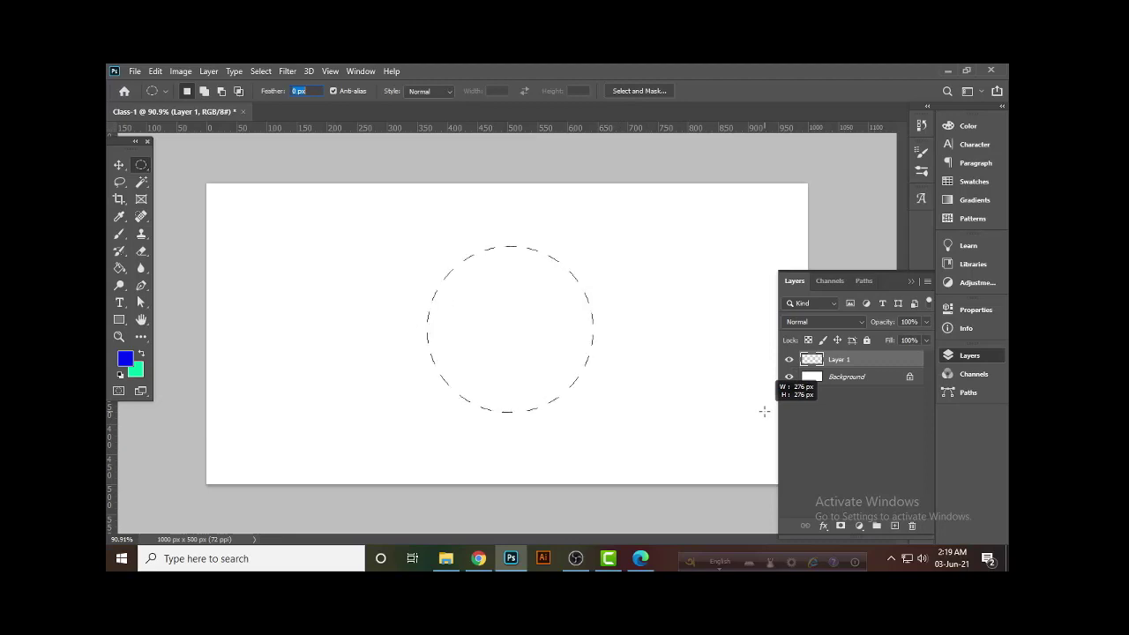
left_click_drag(764, 411, 764, 411)
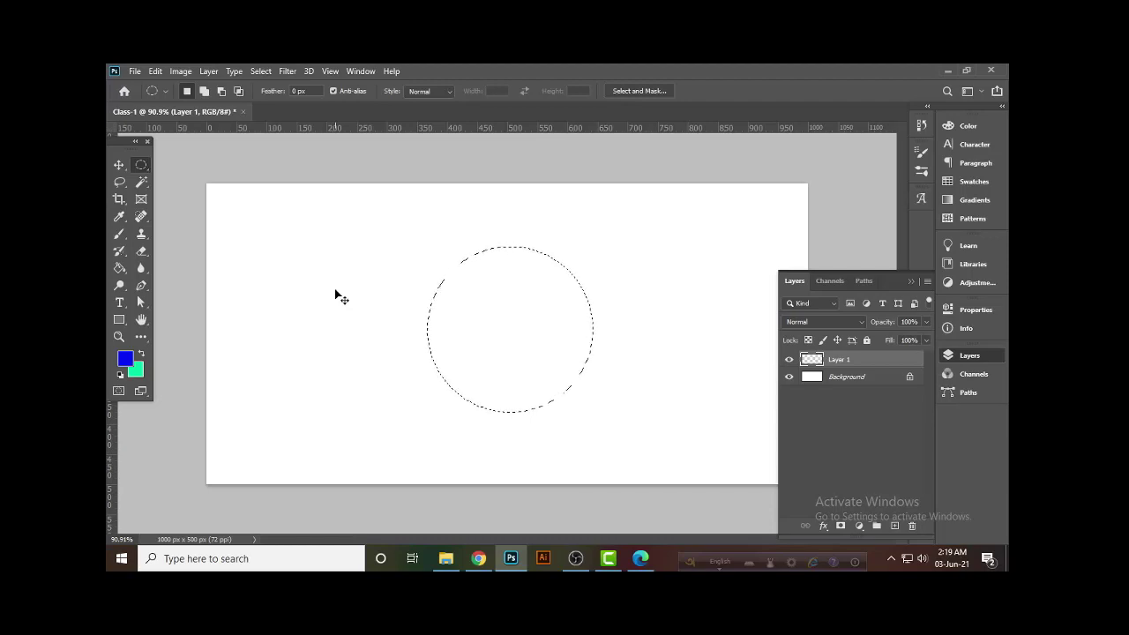
key("alt+BackSpace")
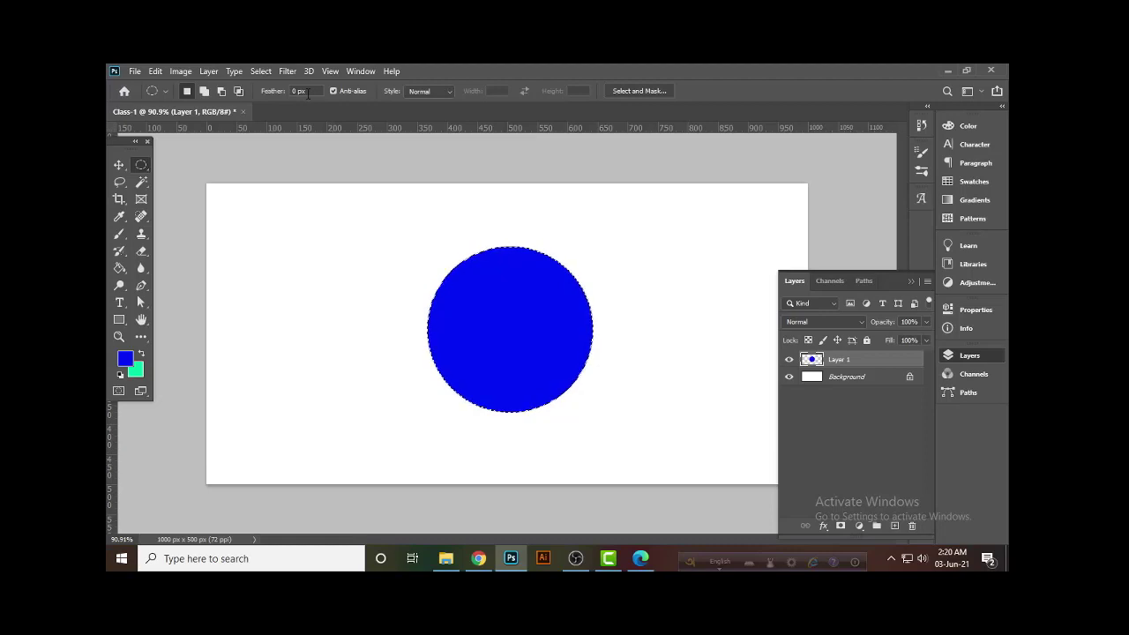
Save the document and clear the blue circle fill from Layer 1.
key("ctrl+s")
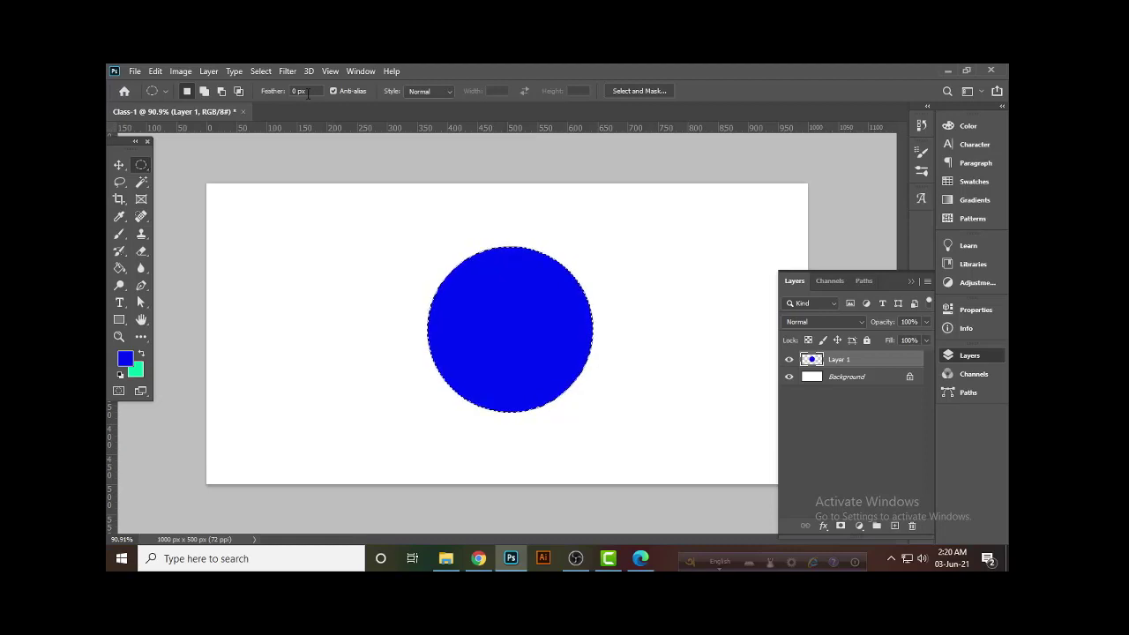
key("ctrl+s")
key("Delete")
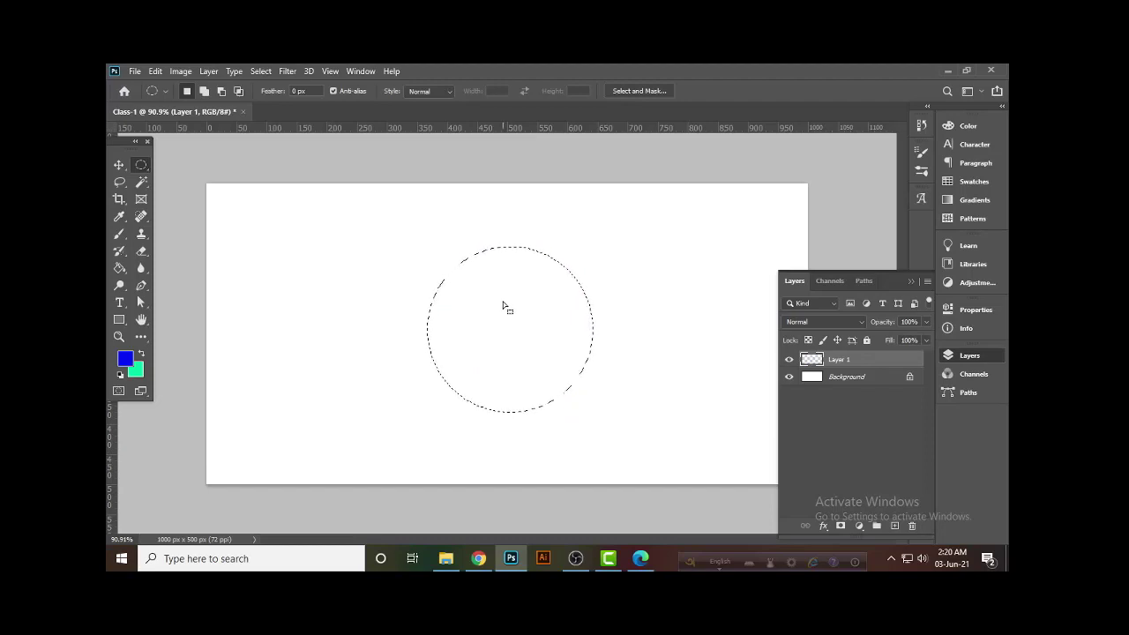
Feather the circular selection by 50 pixels.
right_click(503, 306)
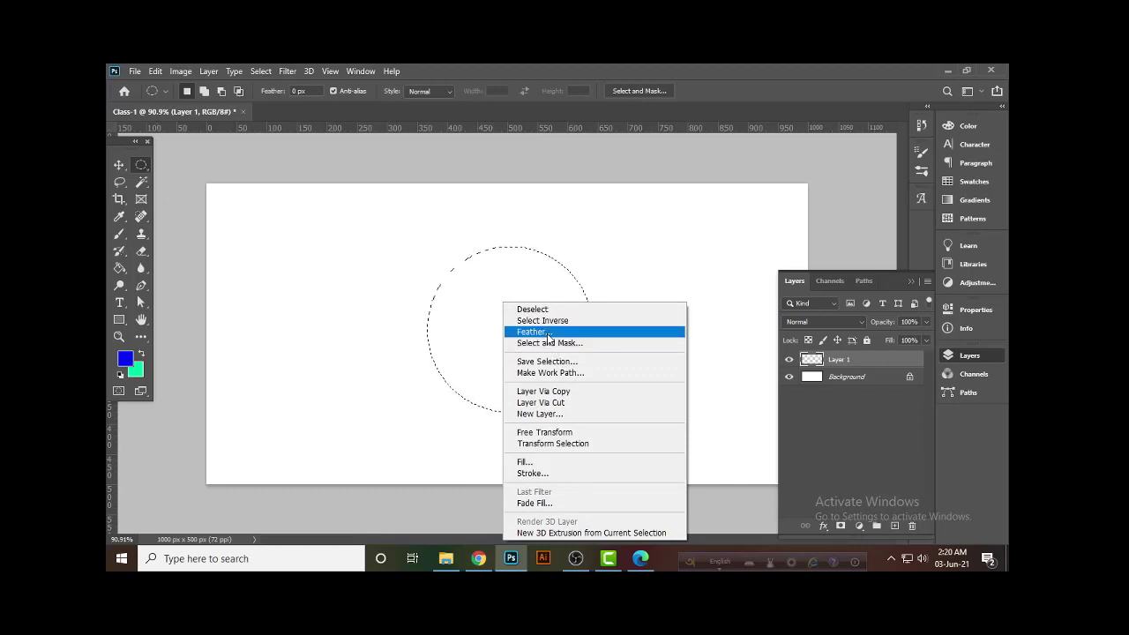
left_click(547, 338)
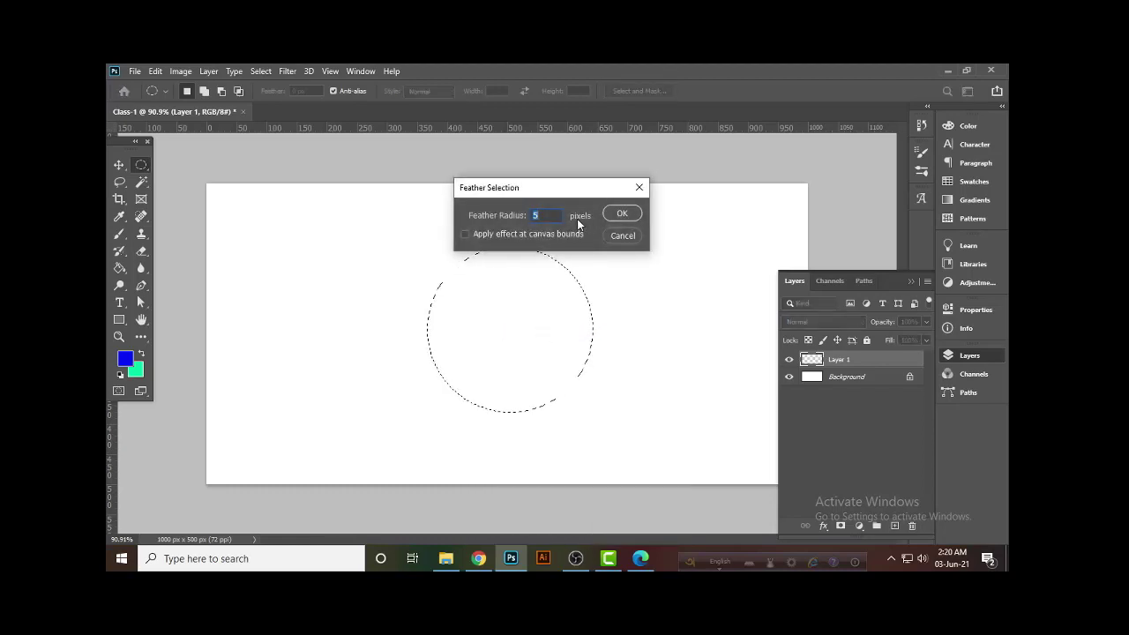
type("50")
left_click(621, 215)
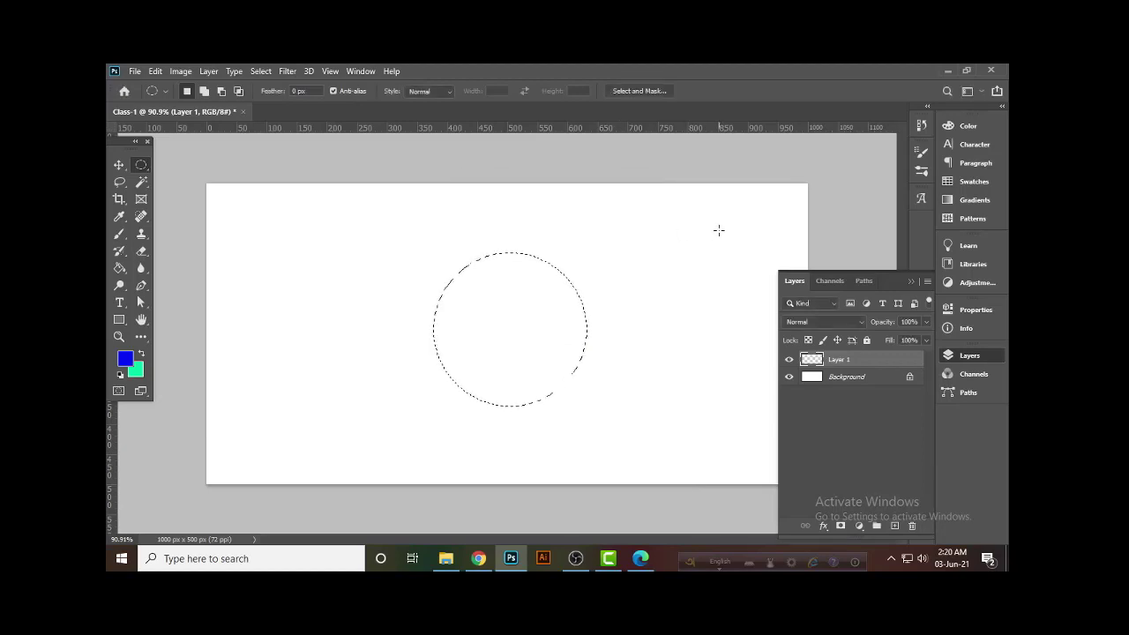
Fill the feathered circle with blue, then fill a small circle at the top right with green.
key("alt+BackSpace")
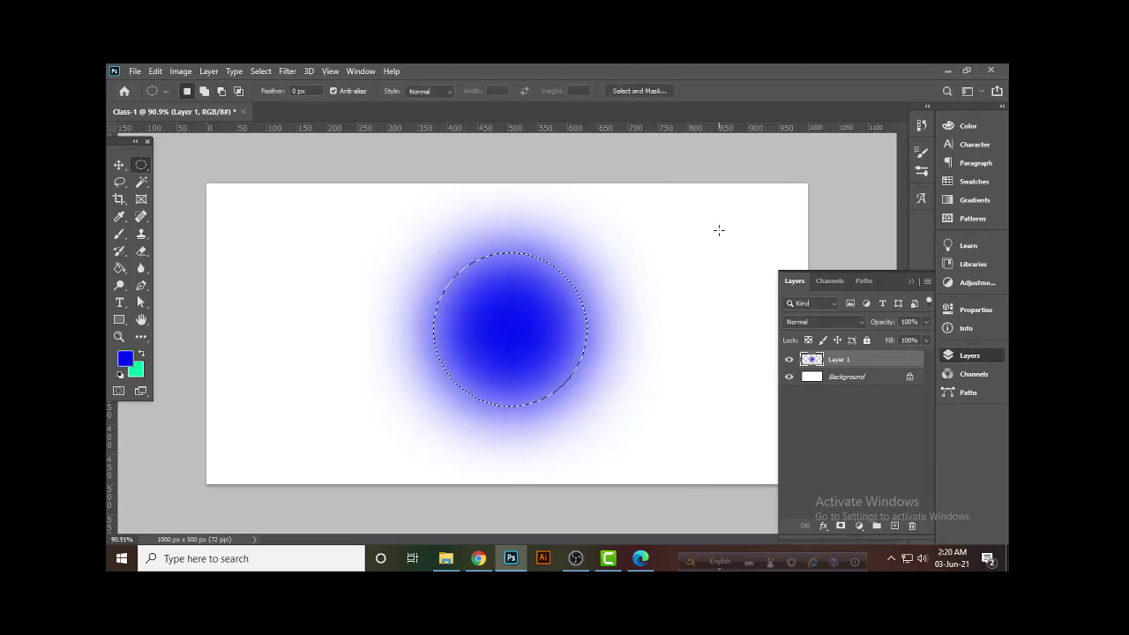
left_click(909, 280)
key("ctrl+d")
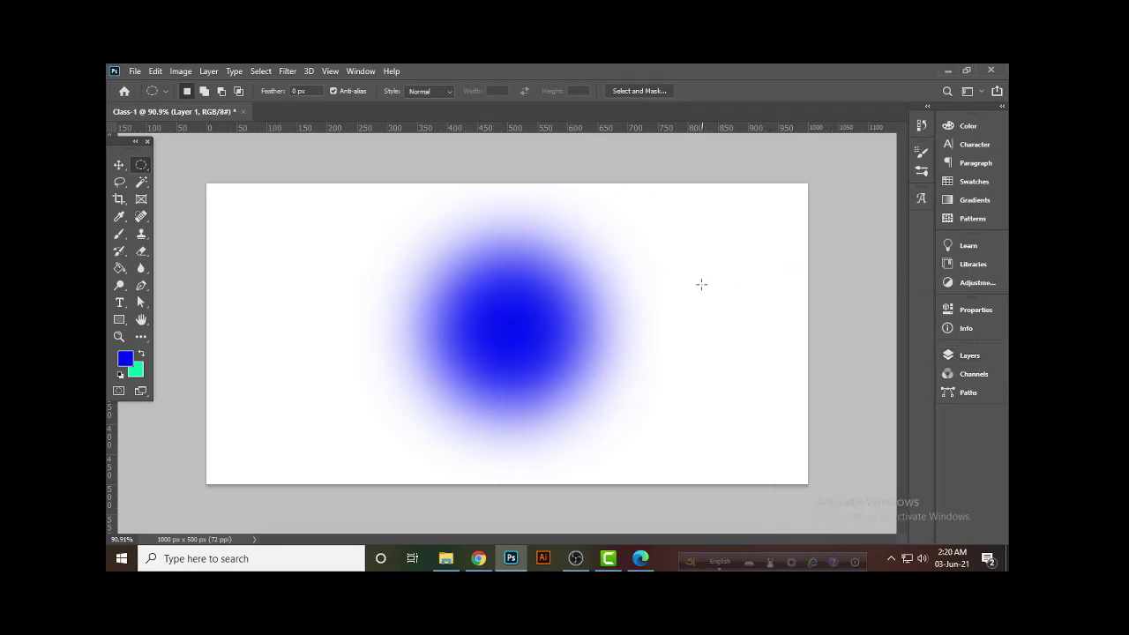
left_click_drag(677, 238, 745, 265)
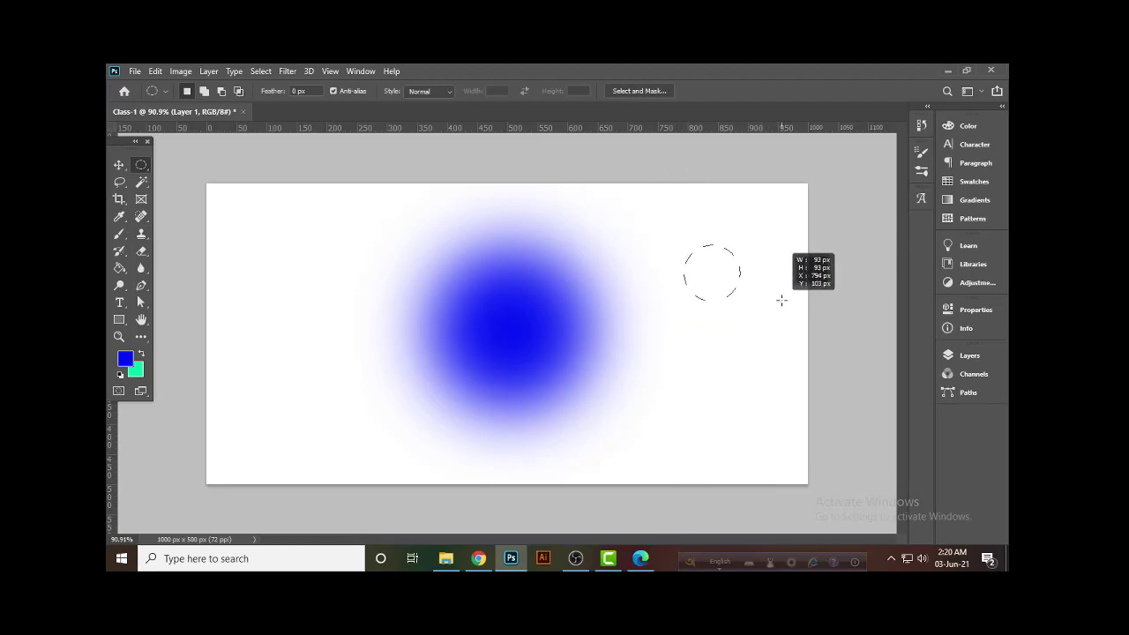
left_click_drag(745, 264, 807, 317)
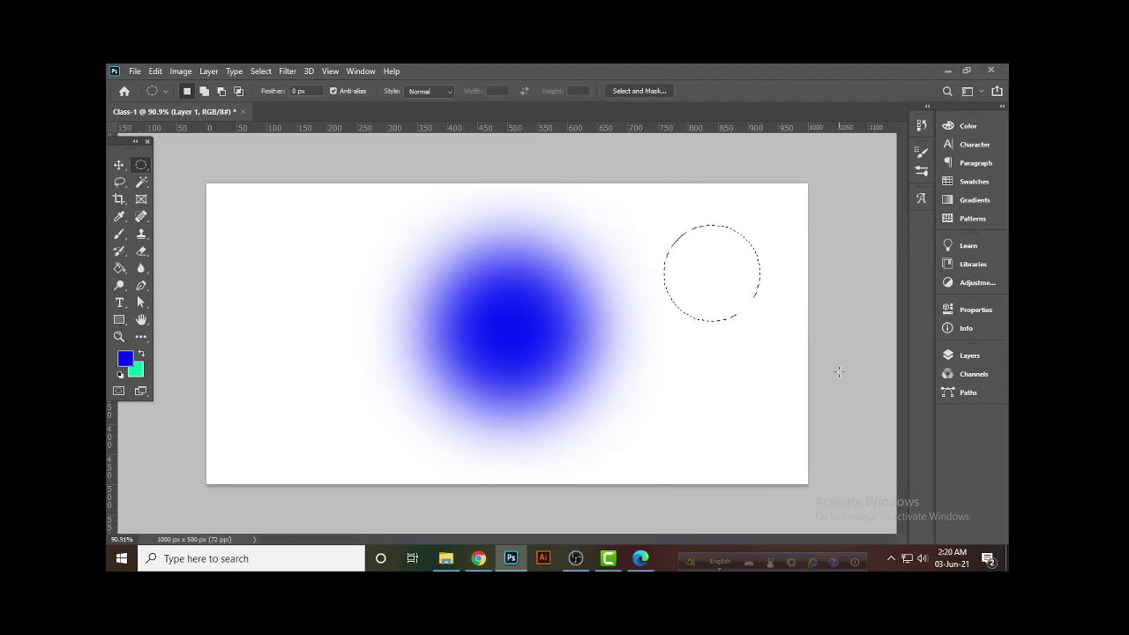
key("ctrl+BackSpace")
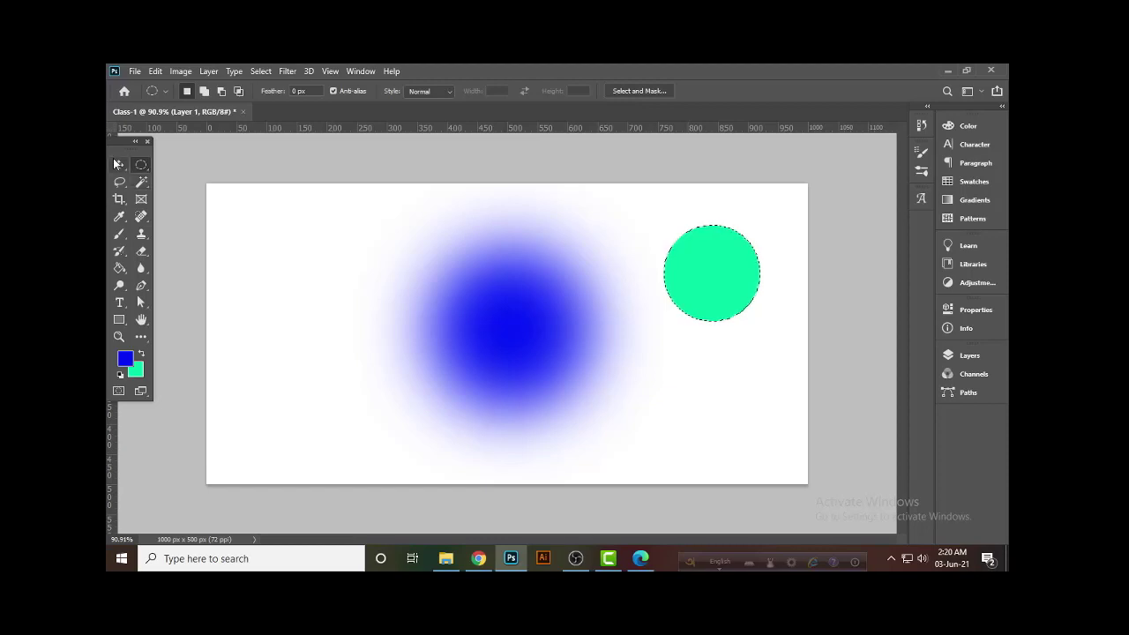
Deselect and delete Layer 1 along with both circles.
left_click(119, 165)
left_click(692, 364)
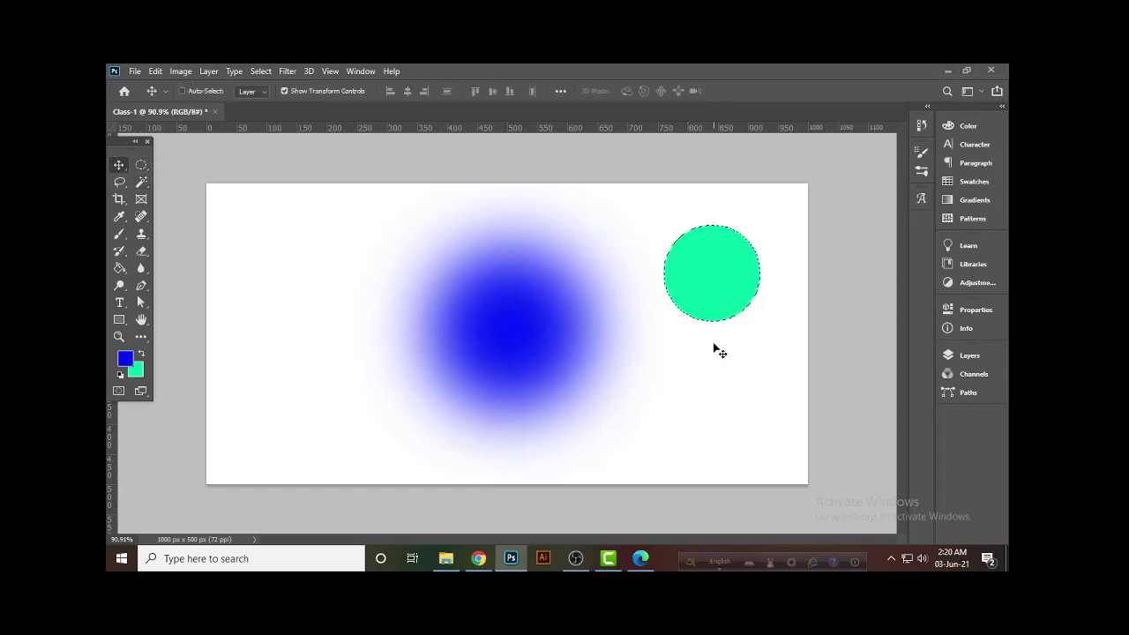
key("ctrl+d")
left_click(712, 289)
key("Delete")
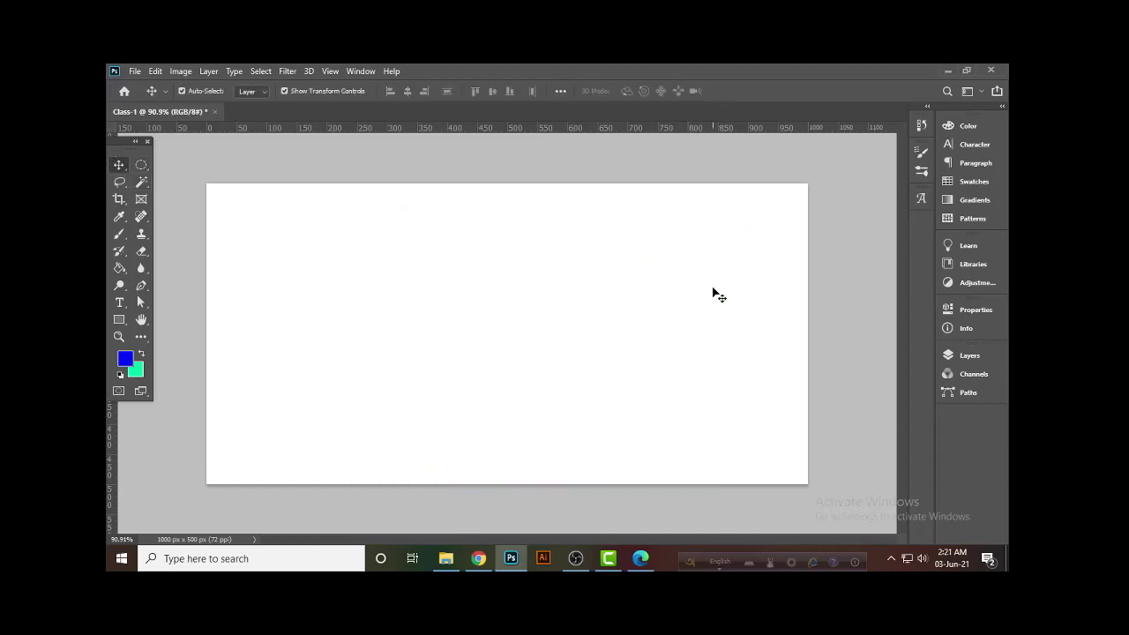
left_click(141, 165)
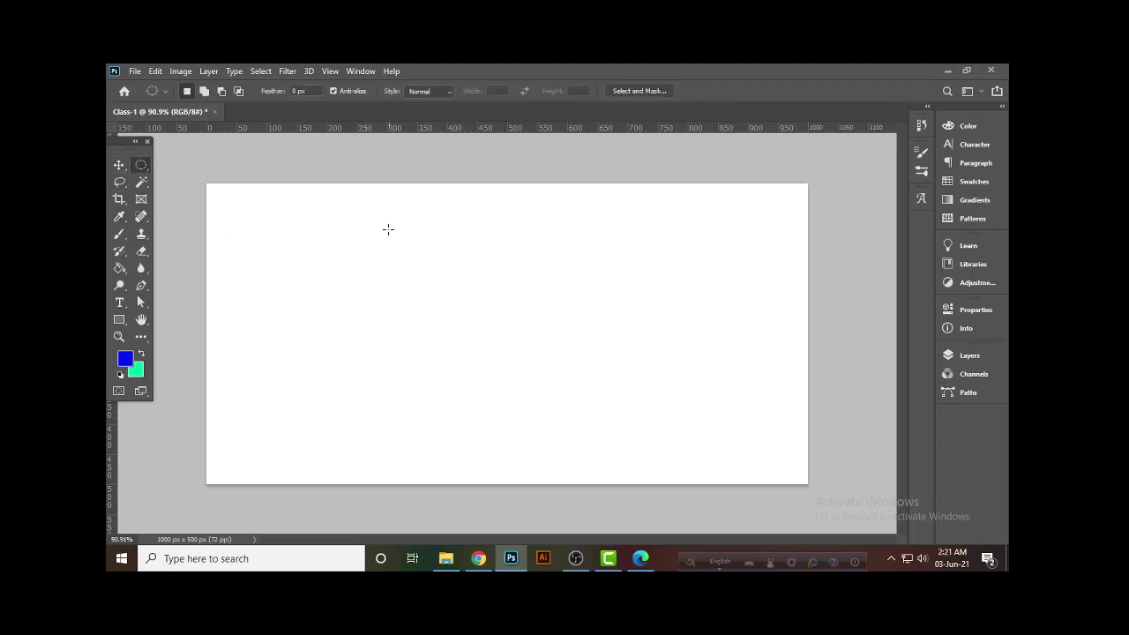
Fill a large 50-pixel-feathered circle left of centre with green, then mark a circle to its right.
mouse_move(373, 221)
left_mouse_down()
mouse_move(563, 360)
mouse_move(618, 445)
left_mouse_up()
right_click(523, 333)
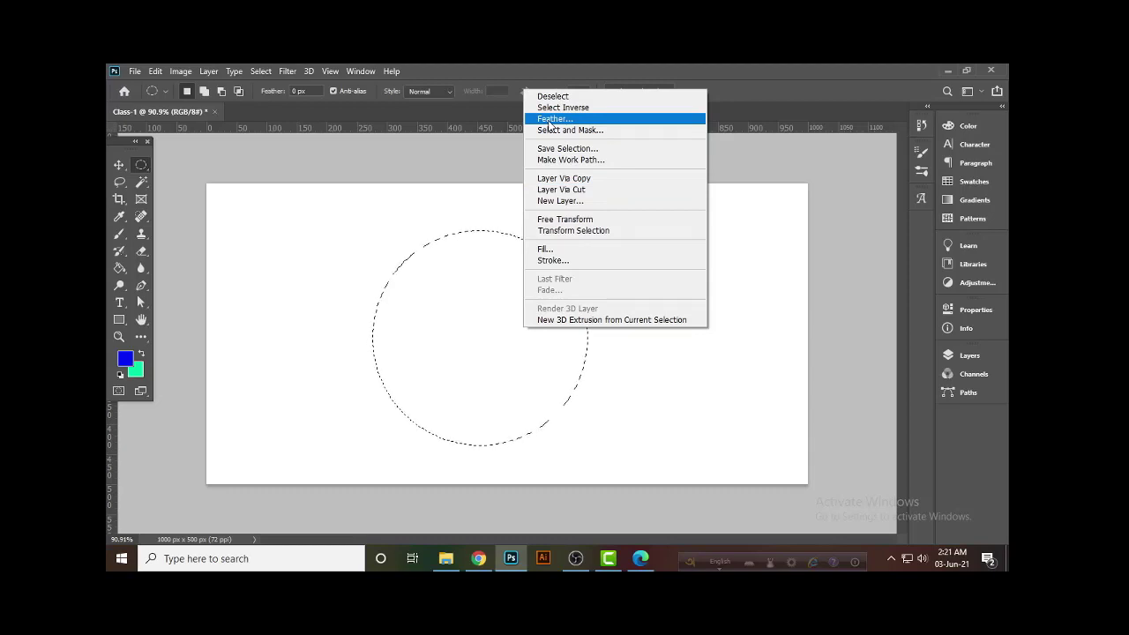
left_click(548, 120)
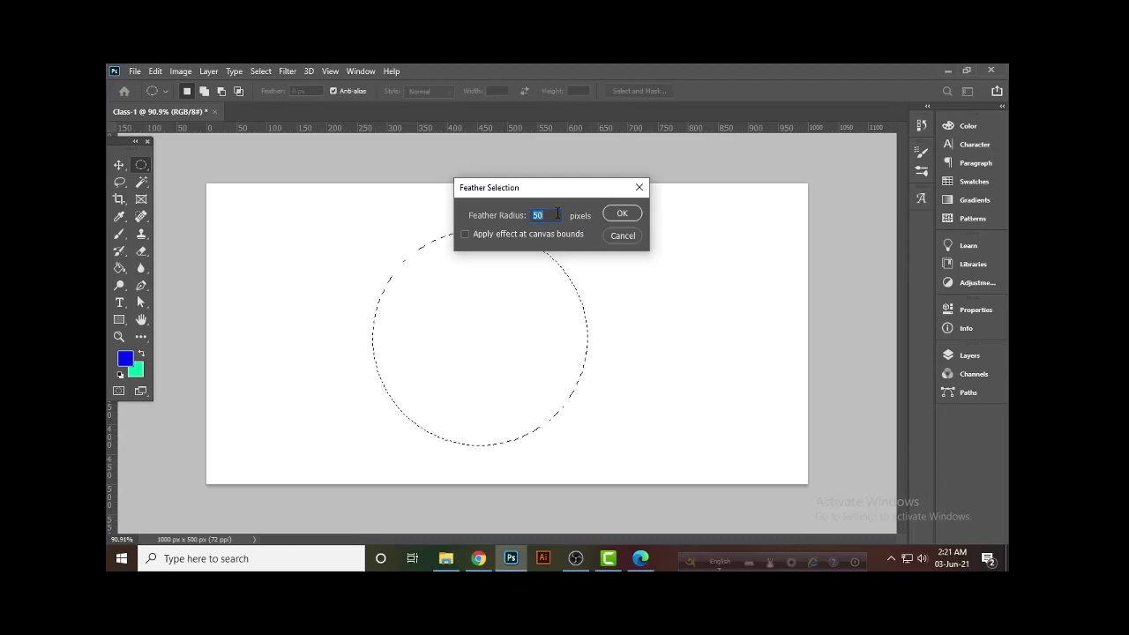
left_click(617, 216)
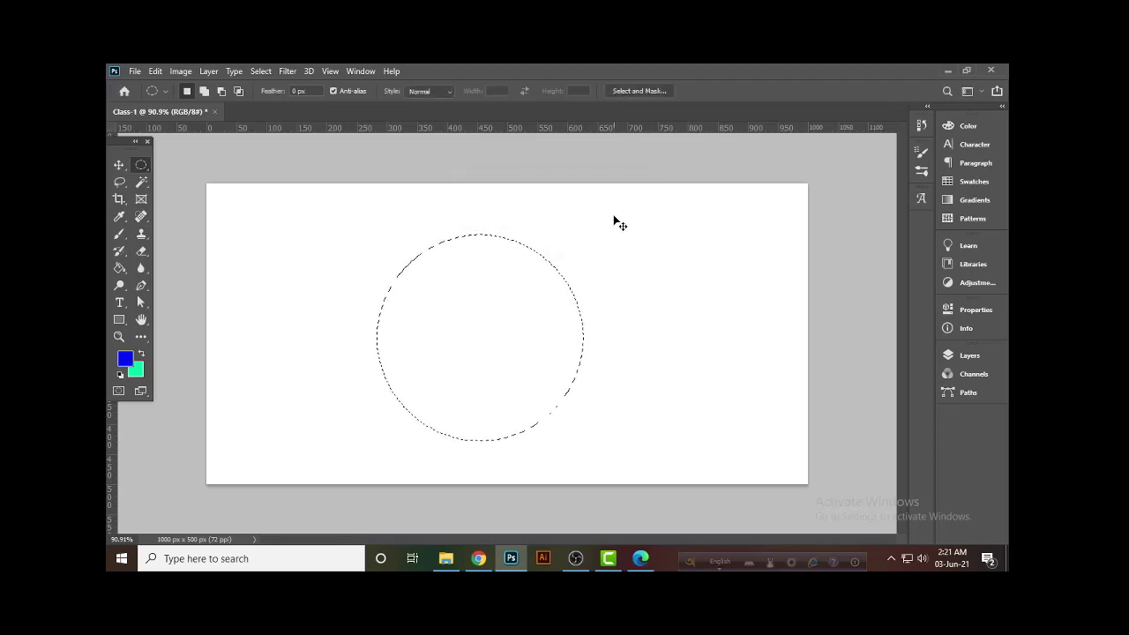
key("ctrl+BackSpace")
left_click_drag(630, 242, 768, 385)
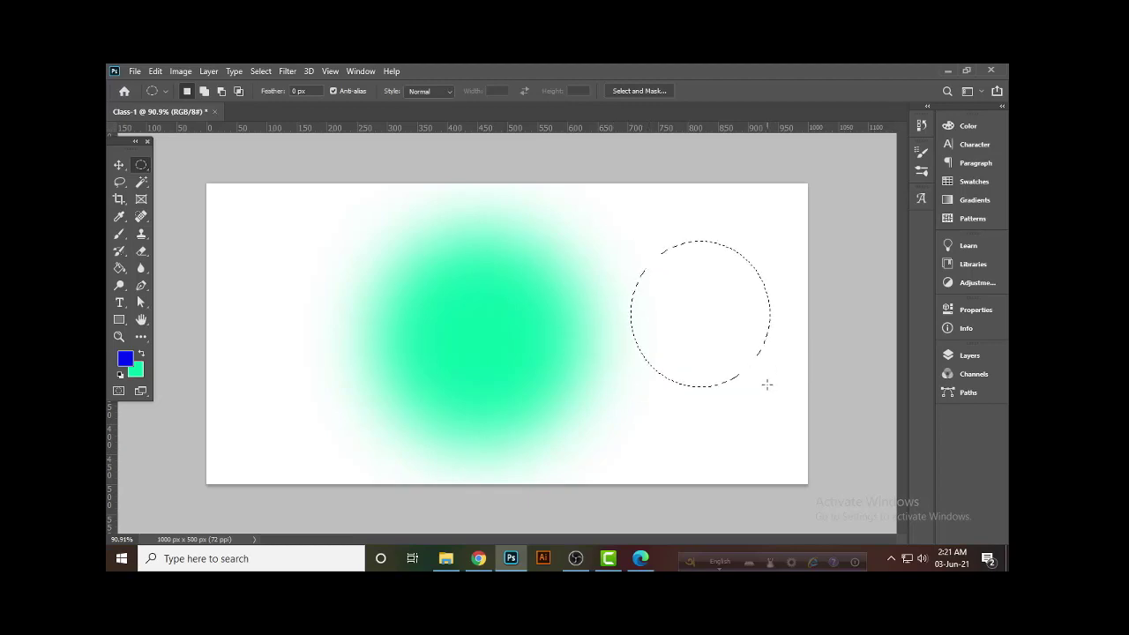
key("alt+BackSpace")
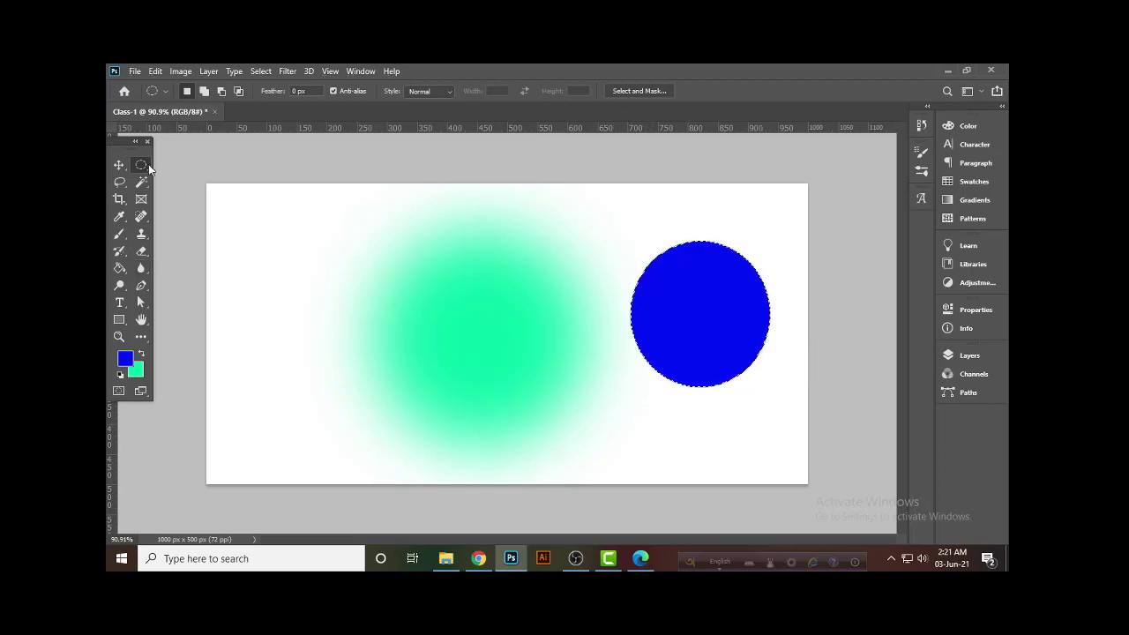
left_click(119, 165)
left_click_drag(300, 239, 719, 353)
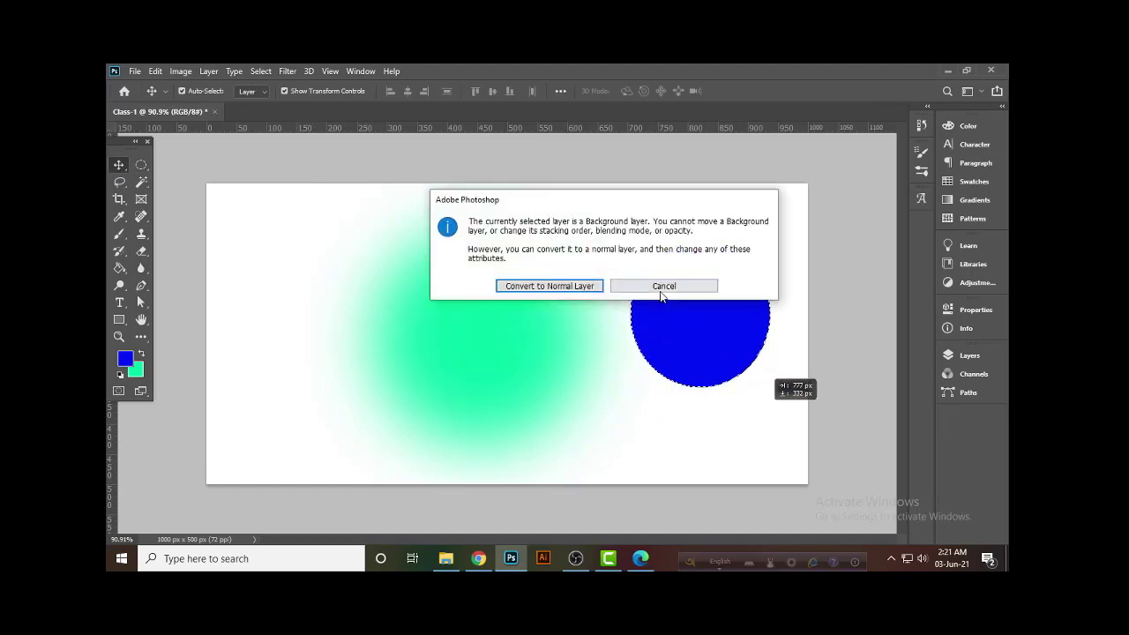
left_click(664, 286)
key("F7")
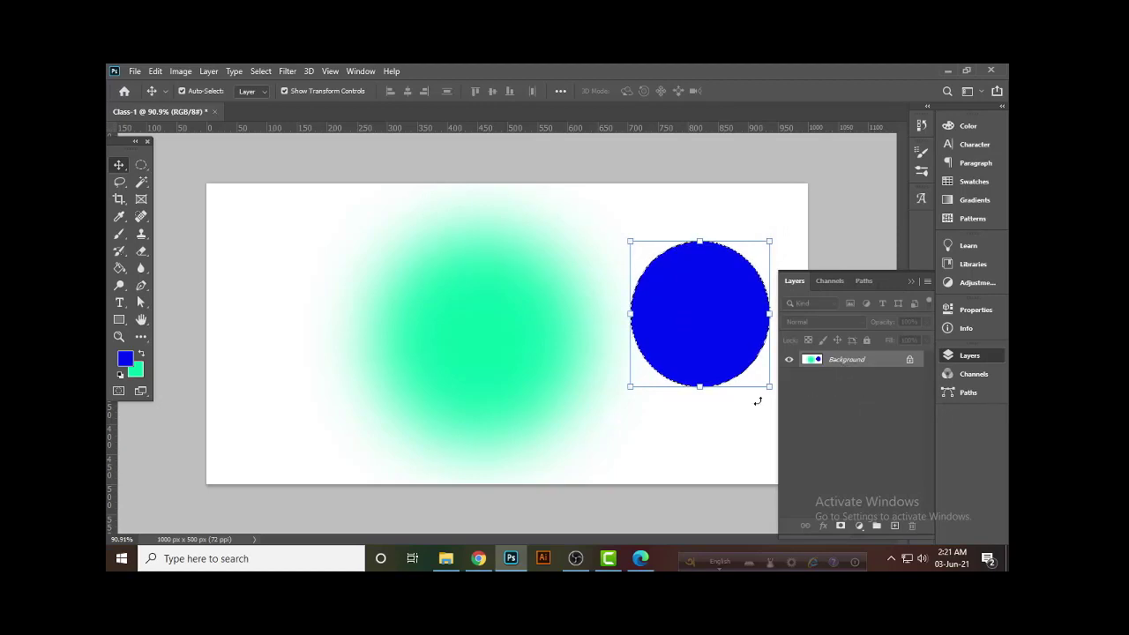
left_click(911, 282)
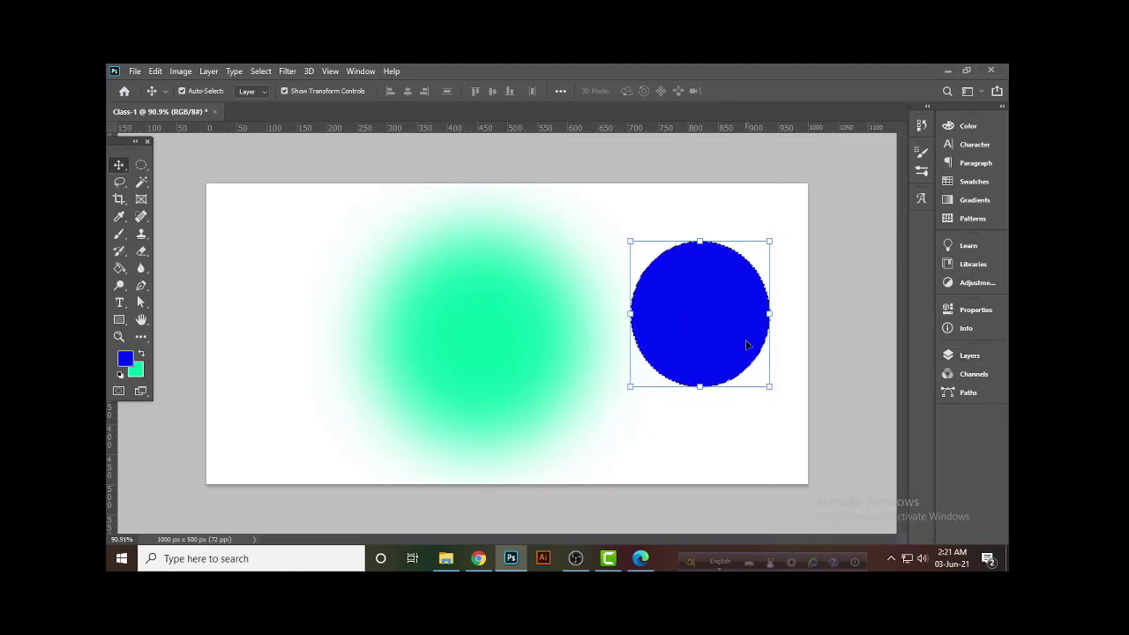
key("ctrl+d")
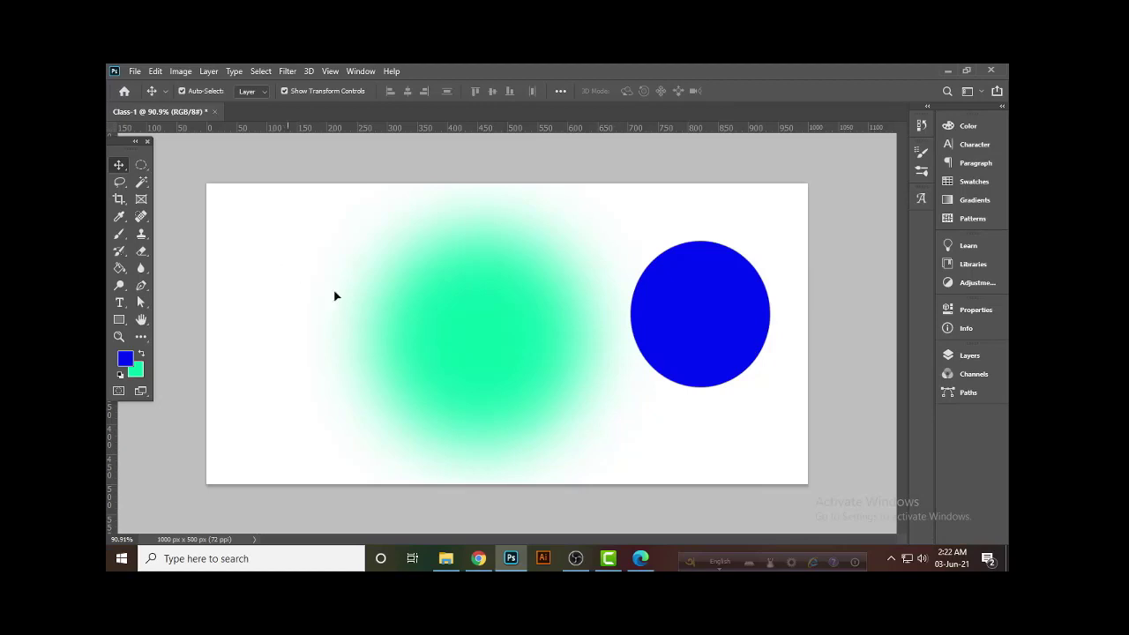
left_click_drag(335, 295, 724, 403)
left_click(663, 291)
key("ctrl+z")
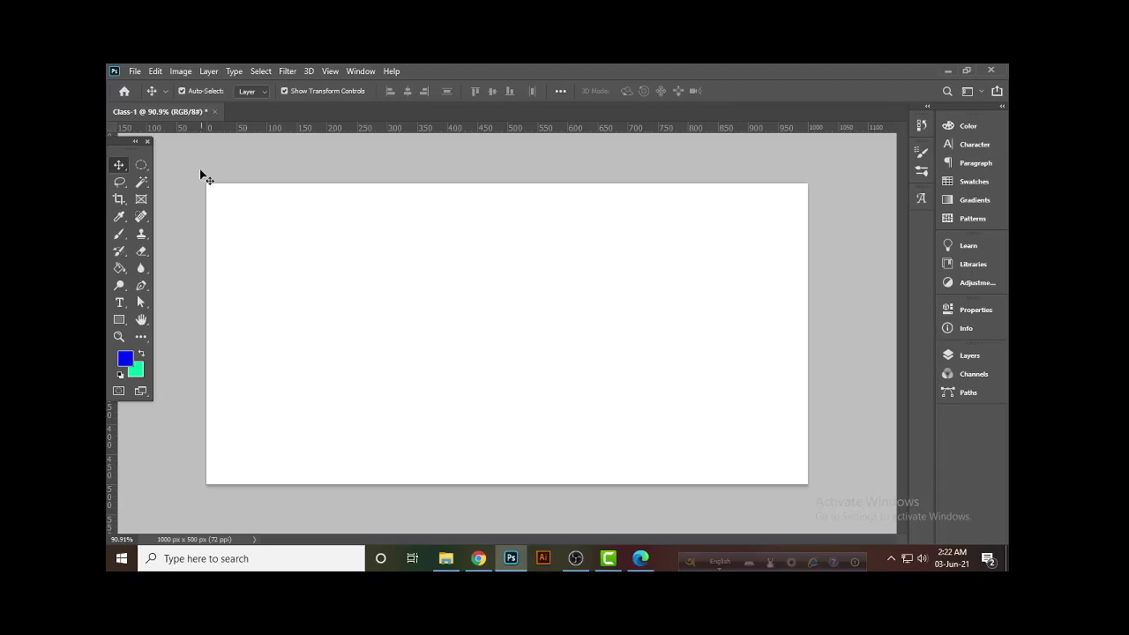
Select a centred circle, invert the selection, and fill the surrounding area with blue.
left_click(141, 165)
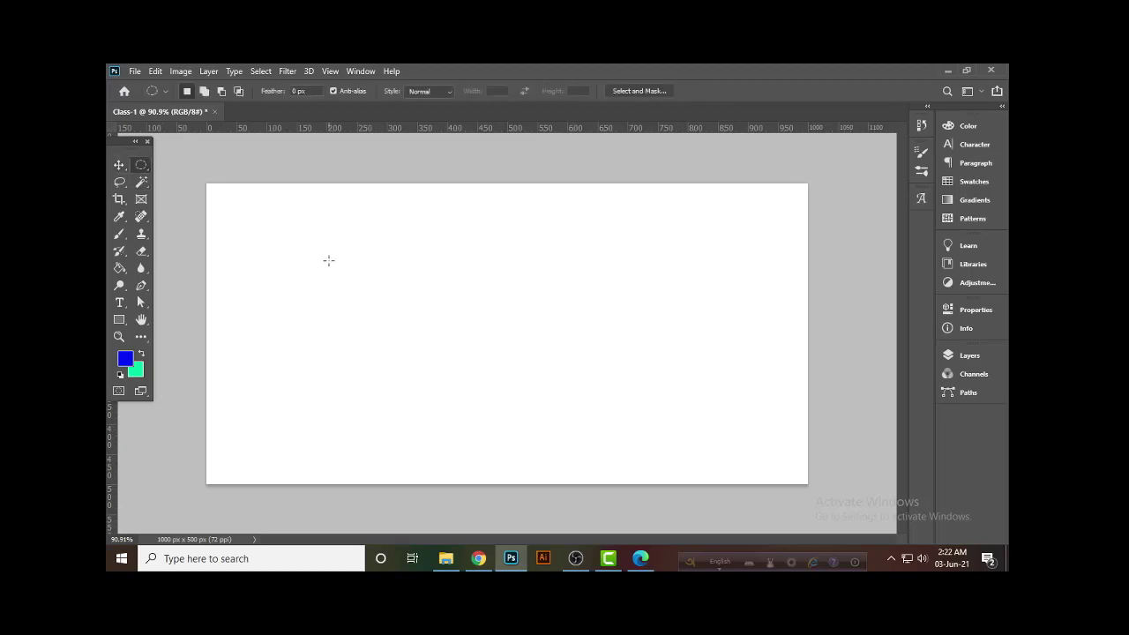
left_click_drag(373, 253, 622, 400)
key("space")
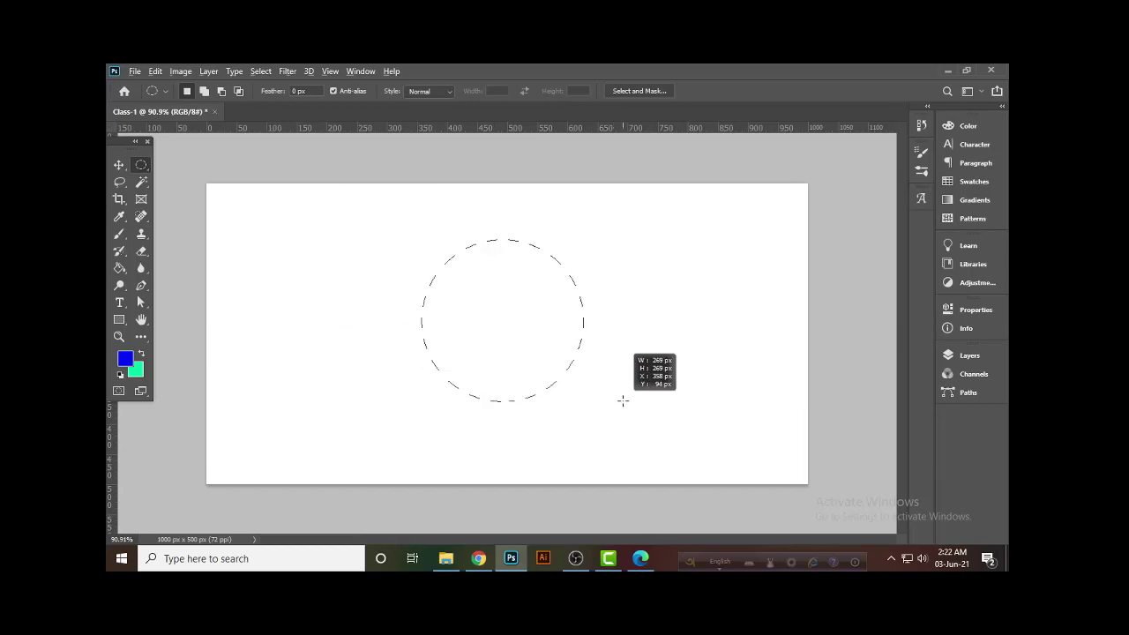
key("alt+space")
key("Escape")
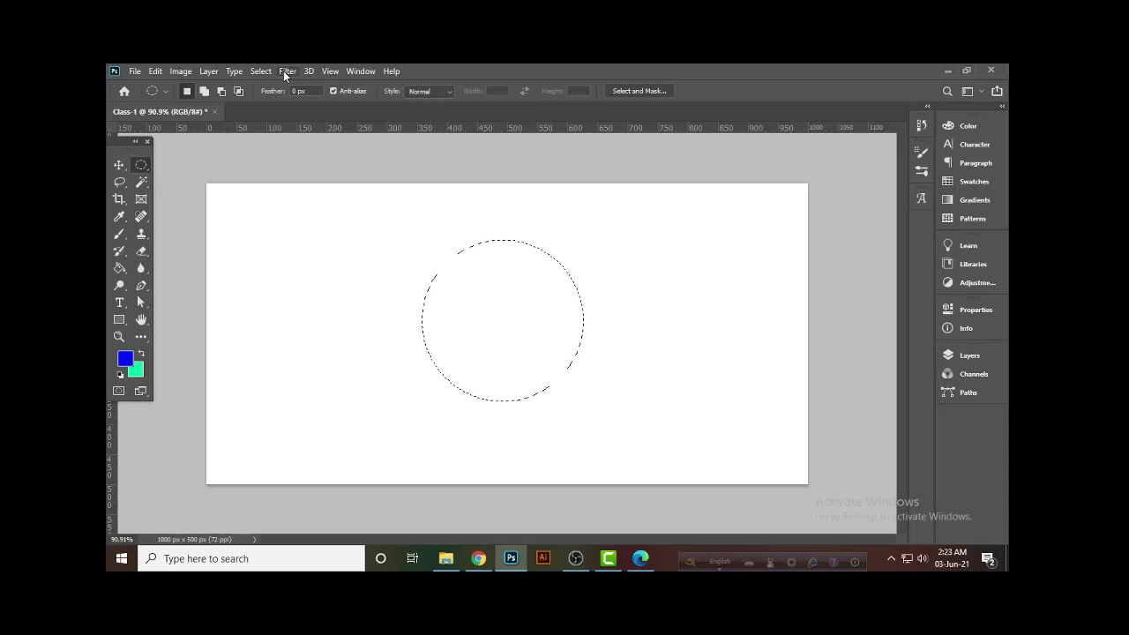
right_click(505, 292)
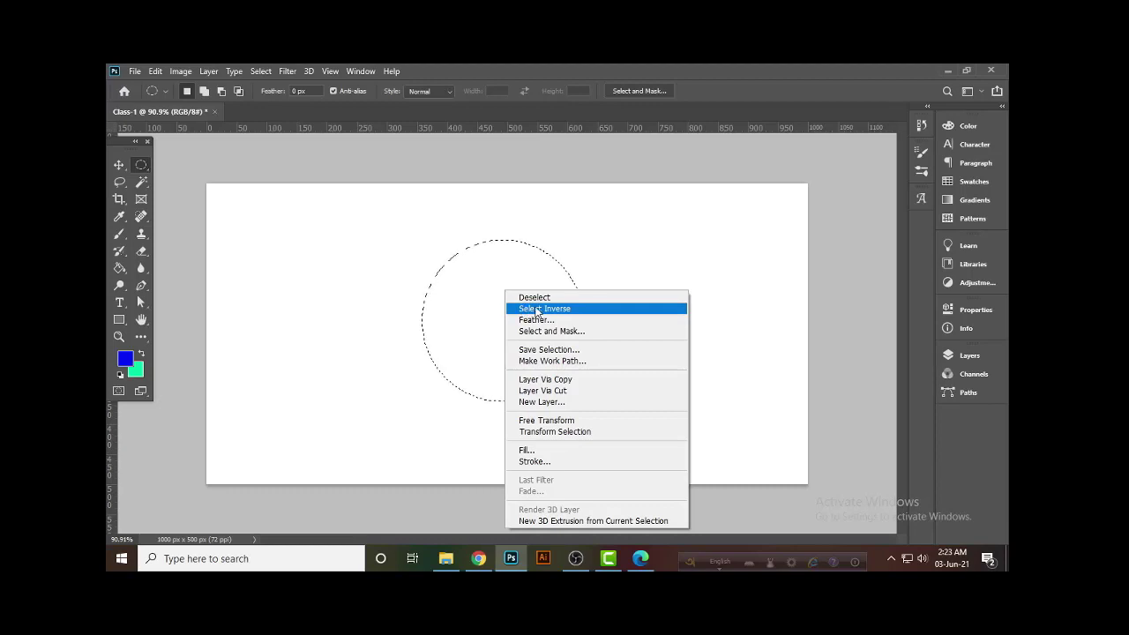
left_click(538, 310)
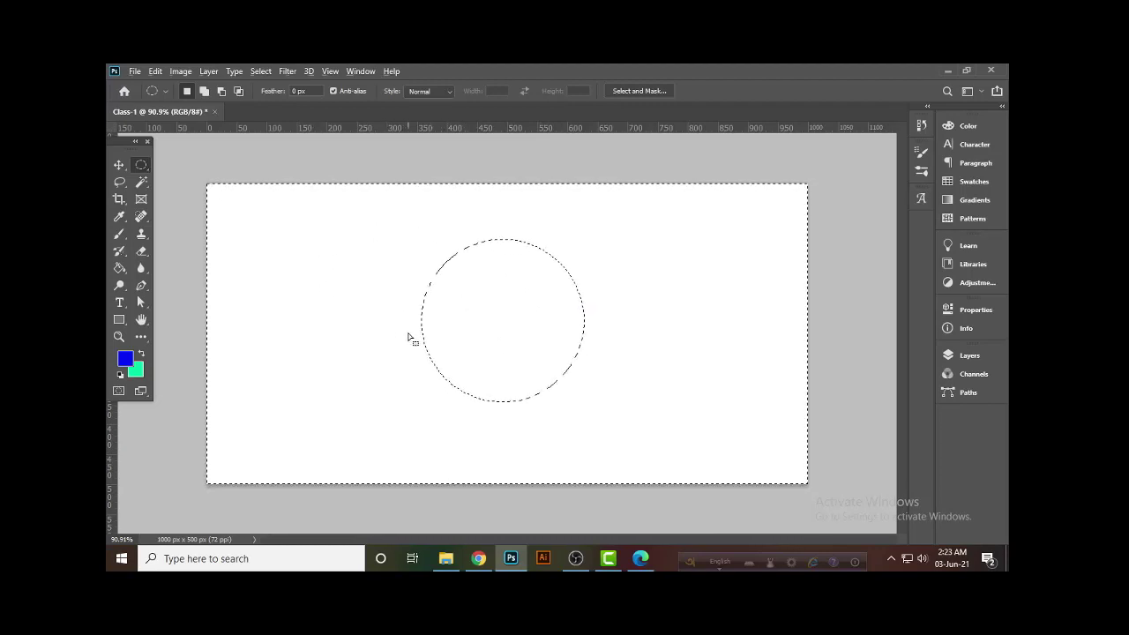
key("alt+BackSpace")
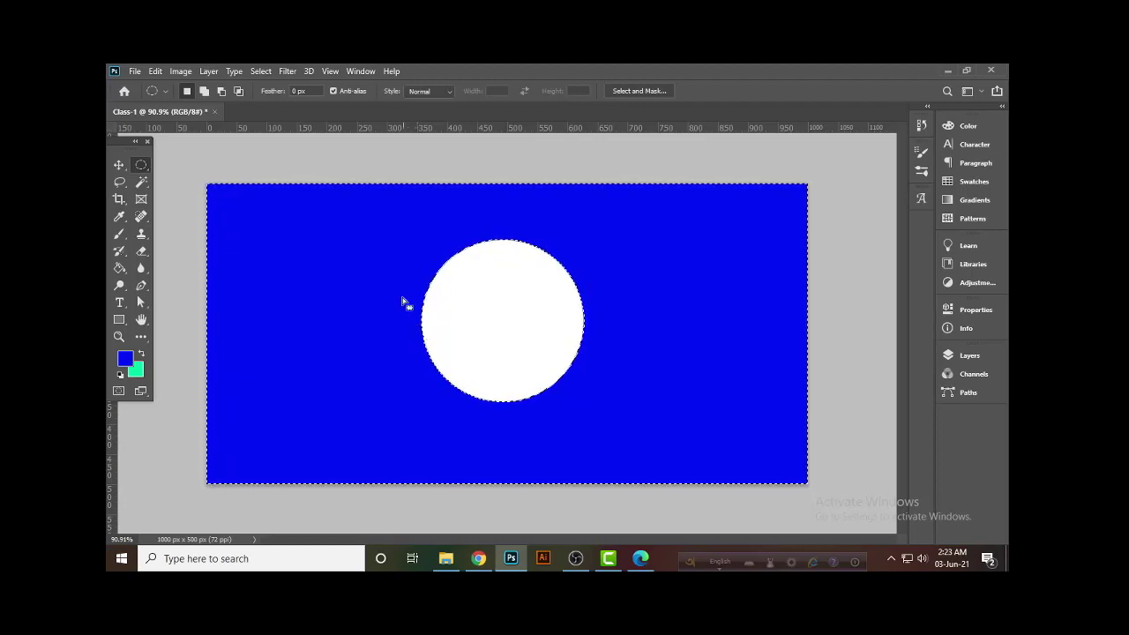
Undo the blue surround fill and clear all marquee selections.
left_click(261, 72)
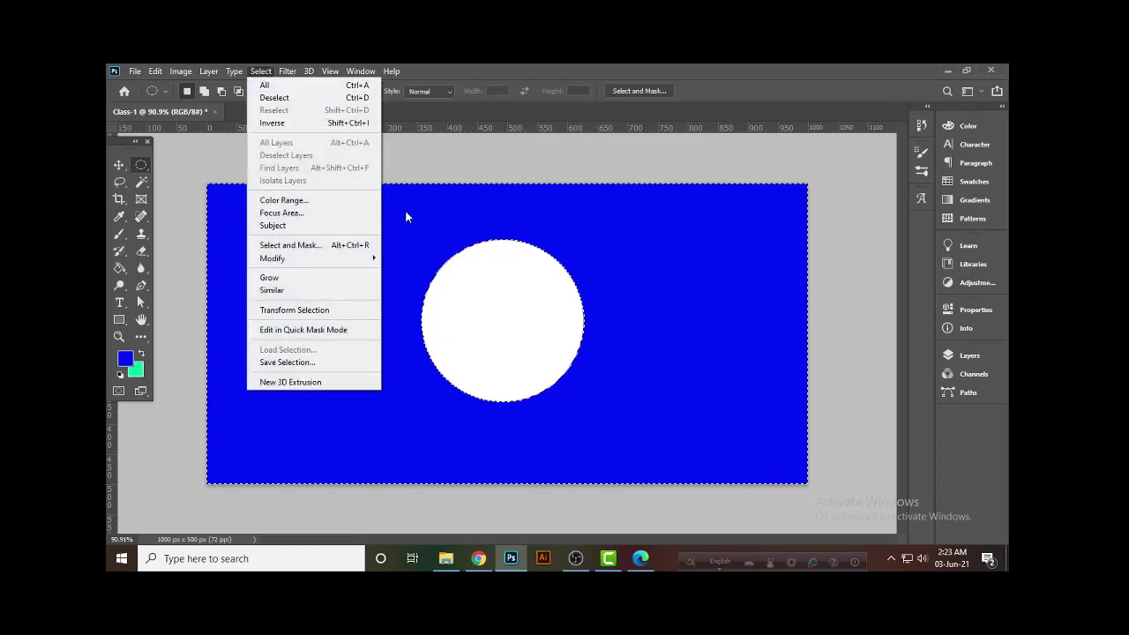
left_click(118, 165)
key("ctrl+d")
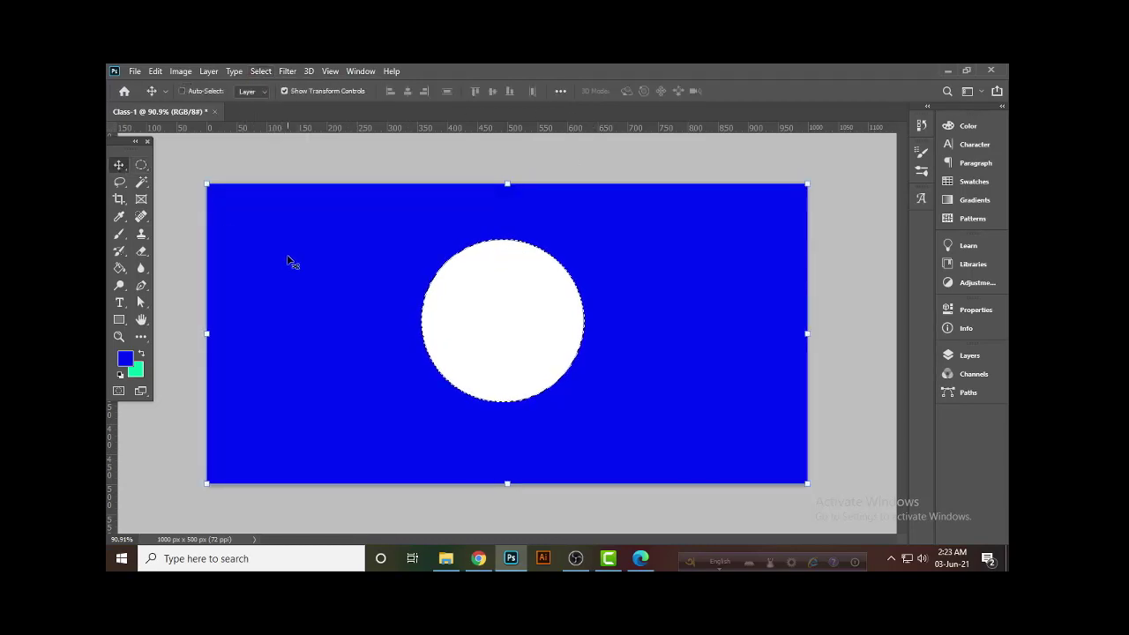
key("ctrl+z")
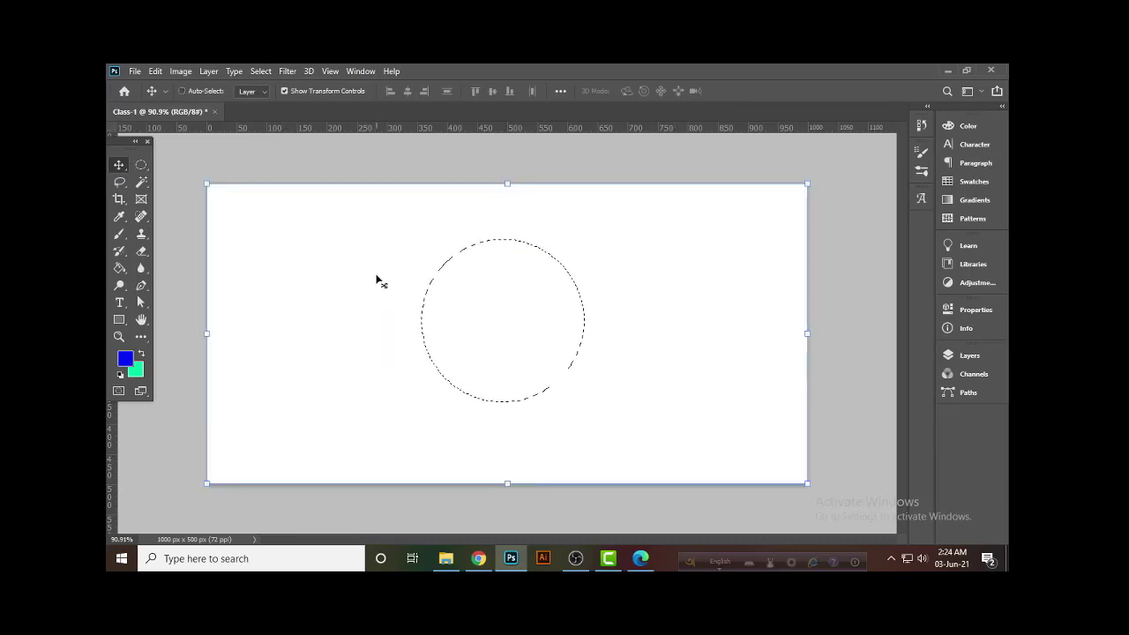
key("m")
key("ctrl+shift+i")
left_click(424, 385)
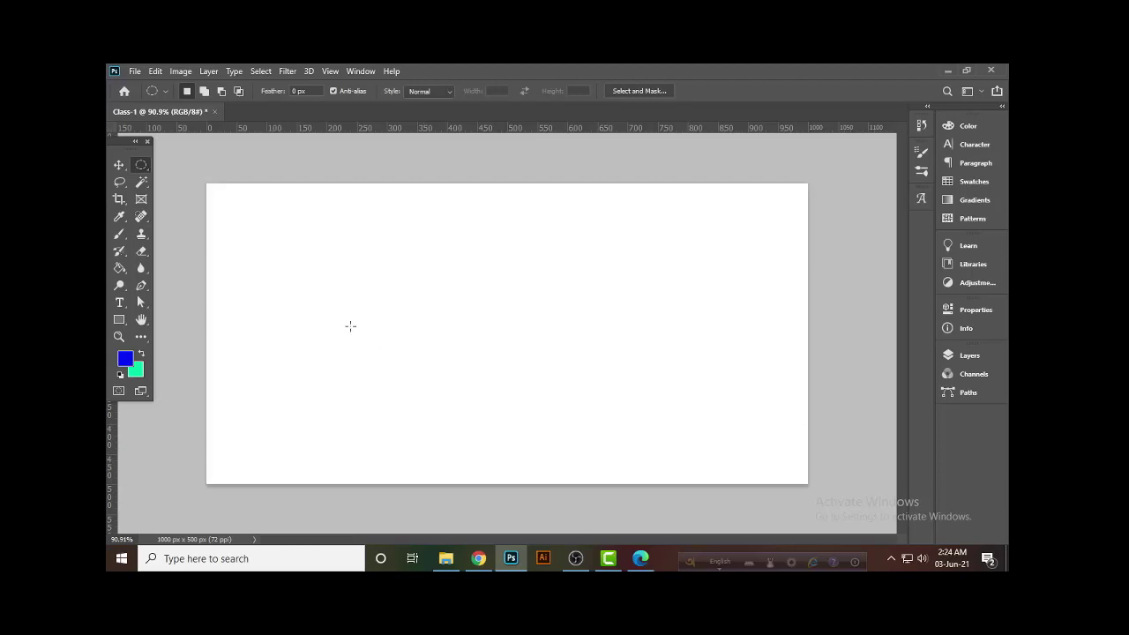
mouse_move(435, 276)
left_mouse_down()
mouse_move(635, 434)
mouse_move(598, 381)
mouse_move(669, 447)
left_mouse_up()
key("alt+space")
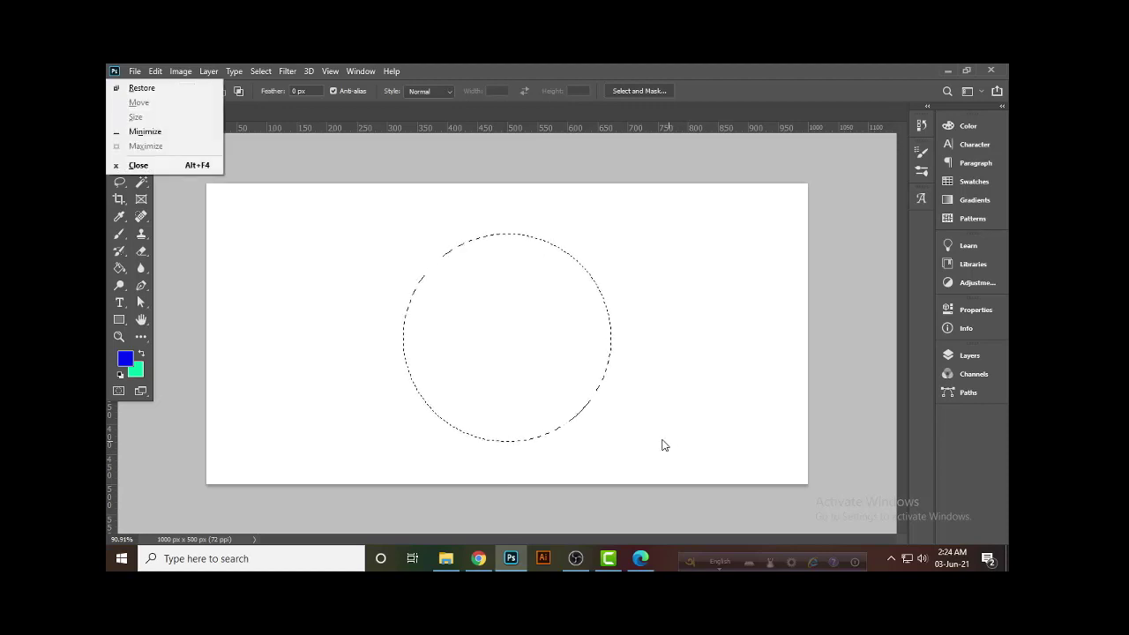
left_click(471, 67)
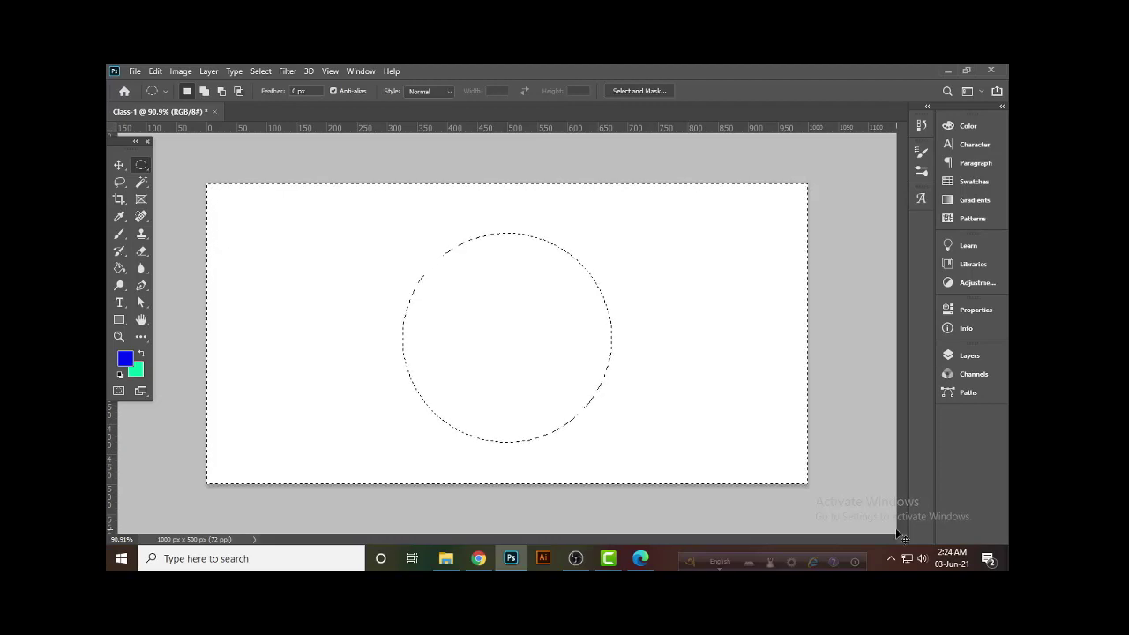
key("ctrl+d")
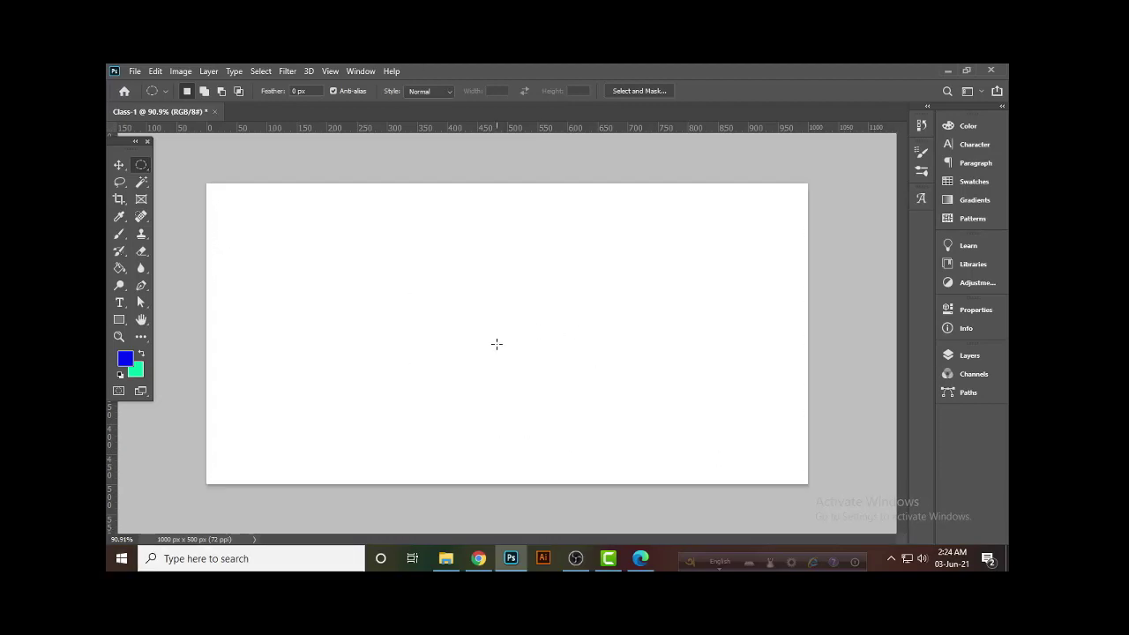
Show the Layers panel and add an empty Layer 1 above the Background.
key("F7")
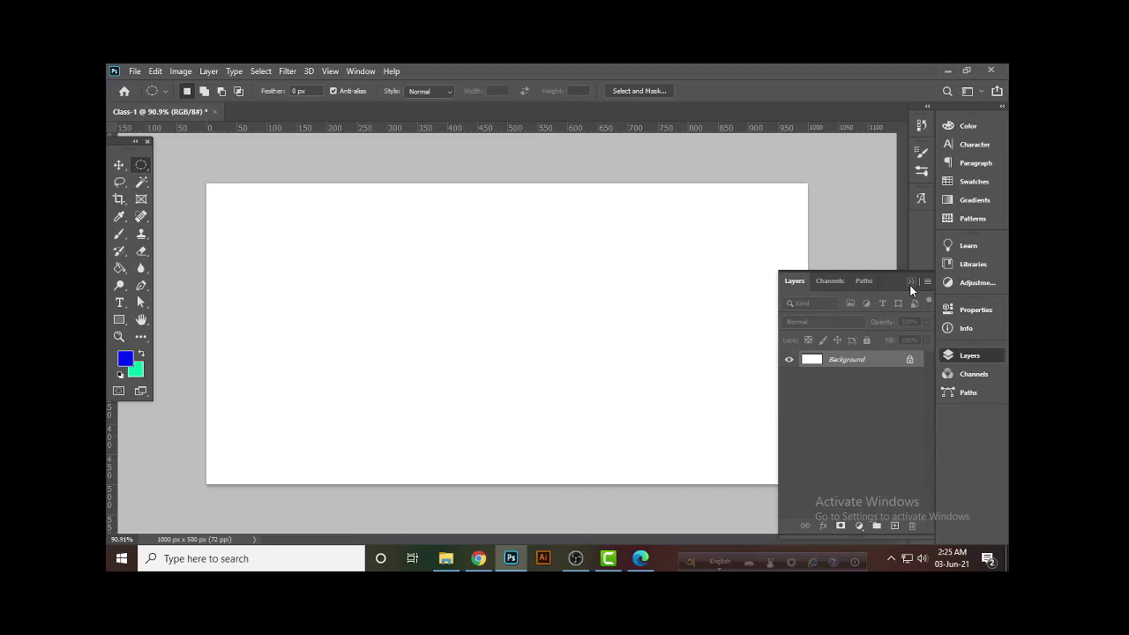
left_click(912, 281)
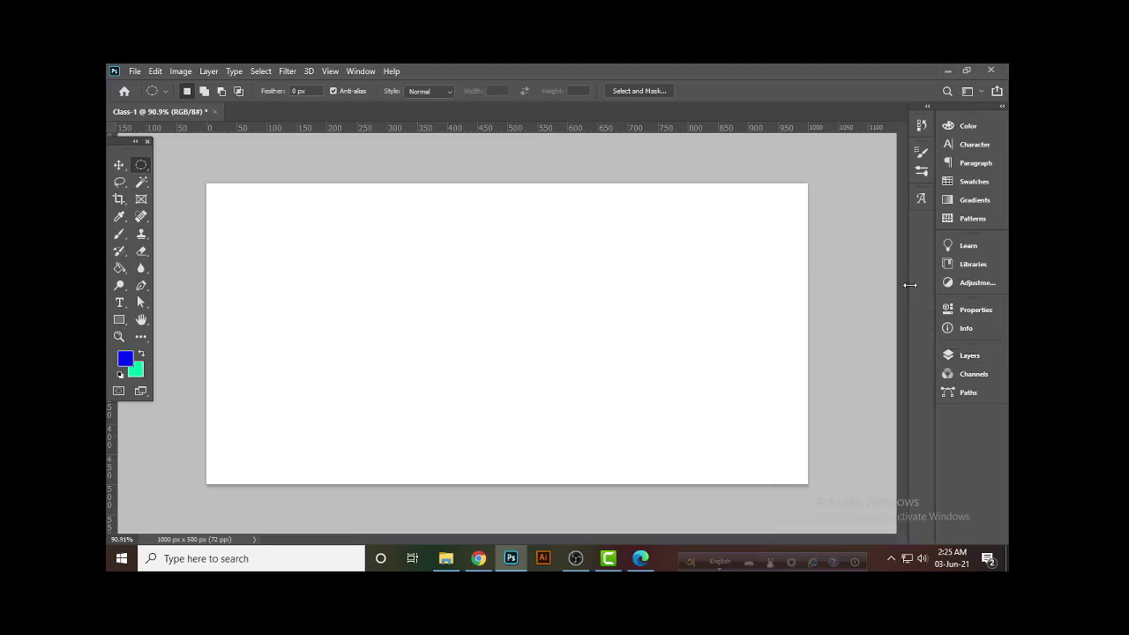
left_click(961, 355)
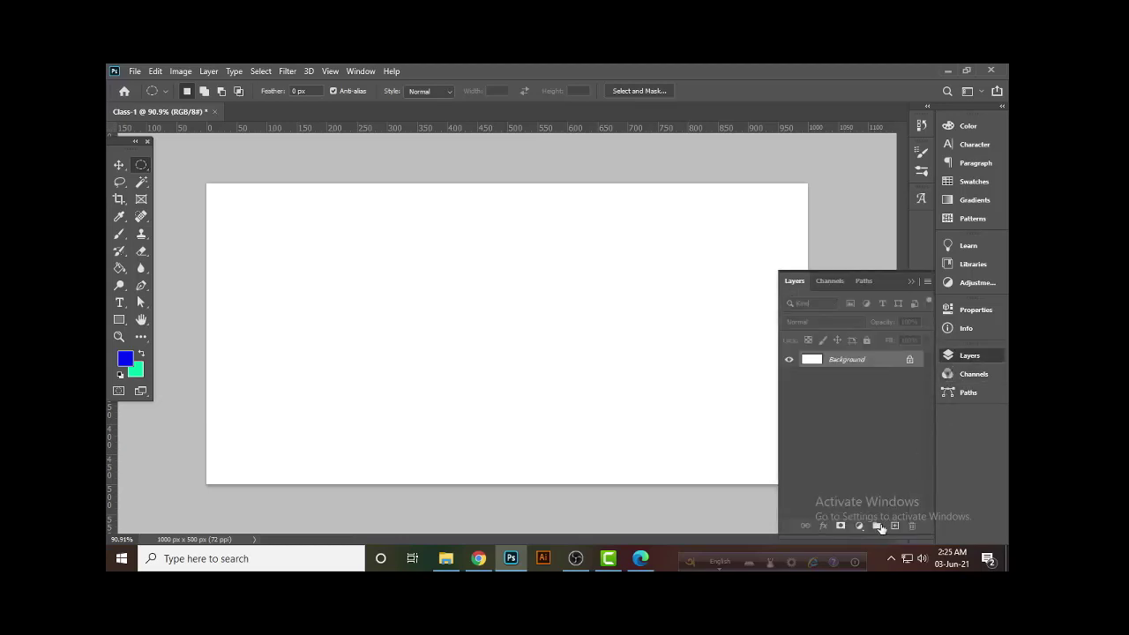
left_click(894, 526)
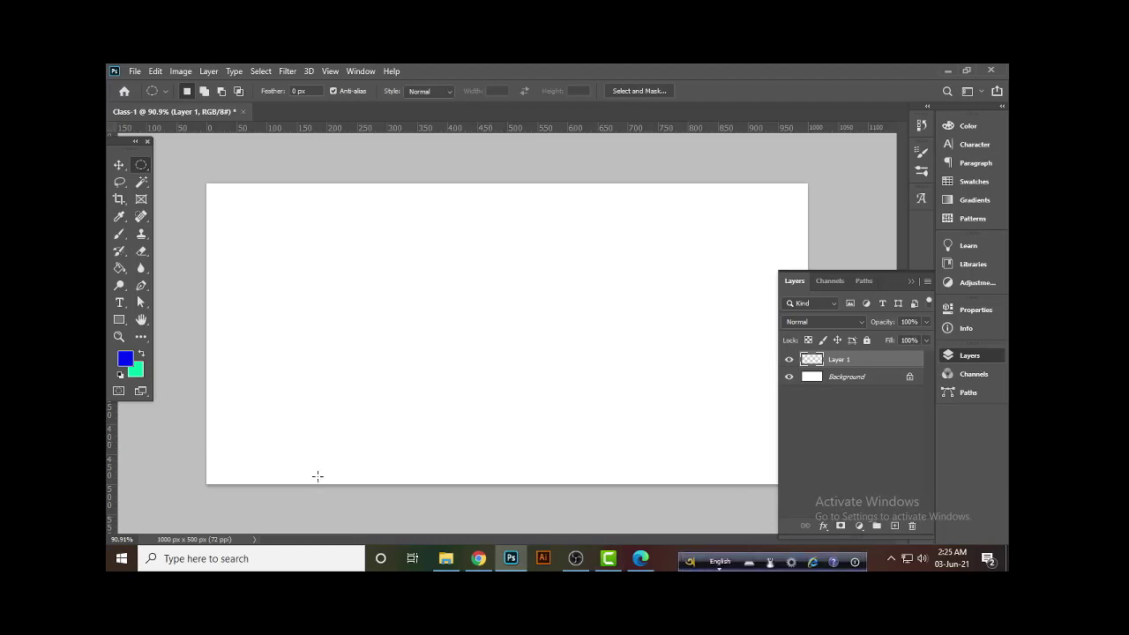
Set the foreground colour to bright green (00ff66) and fill Layer 1 with it.
left_click(127, 362)
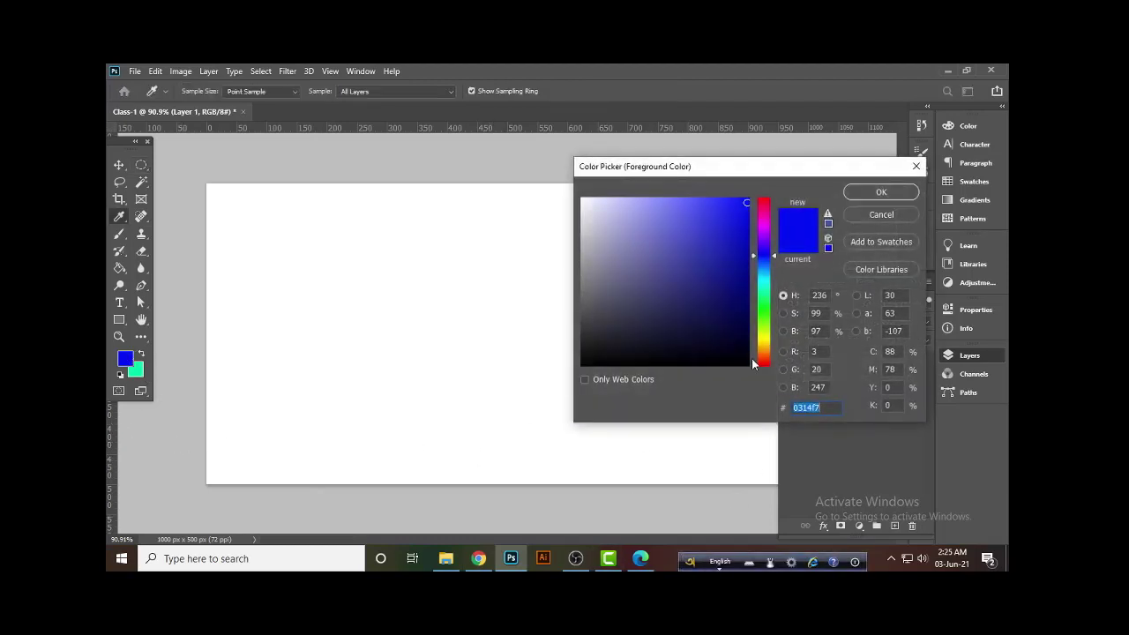
left_click(764, 298)
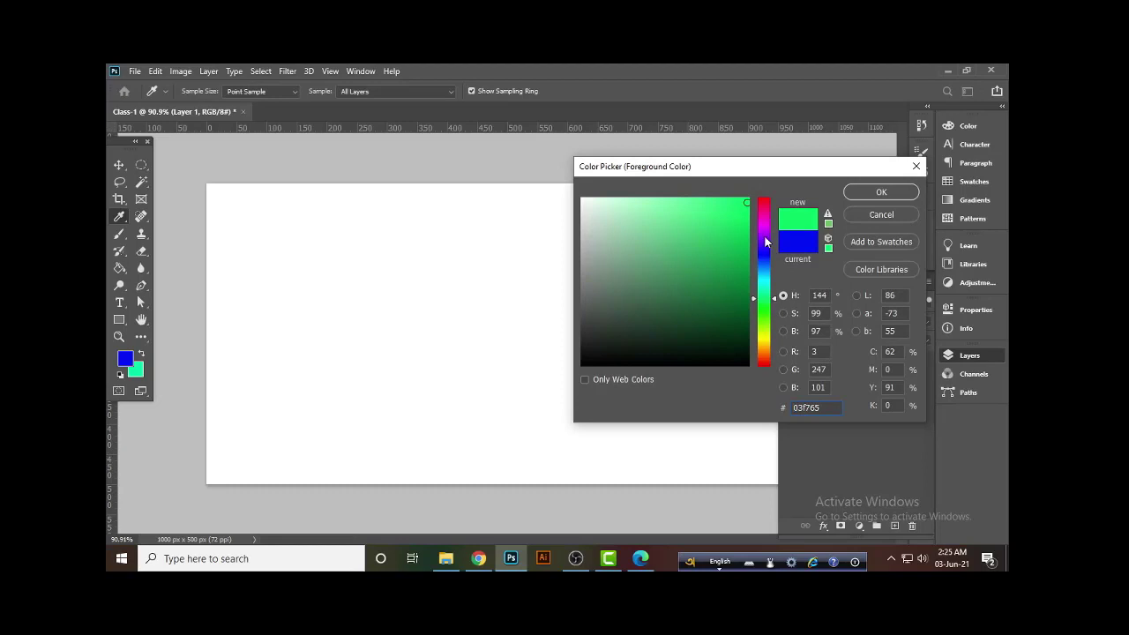
left_click_drag(740, 203, 776, 190)
left_click(882, 193)
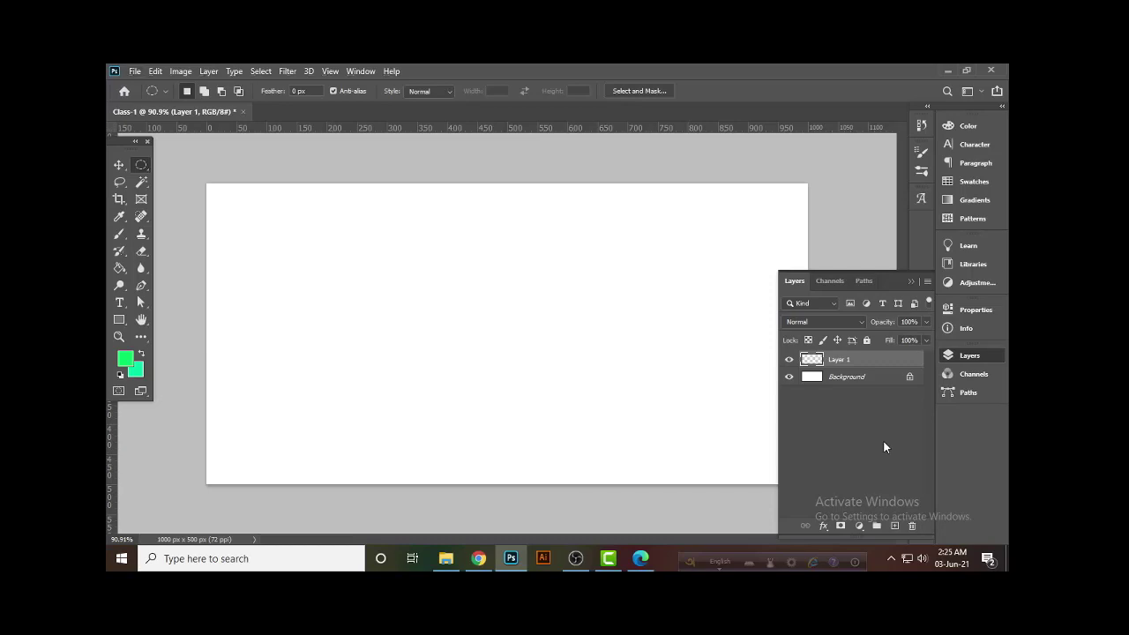
key("alt+BackSpace")
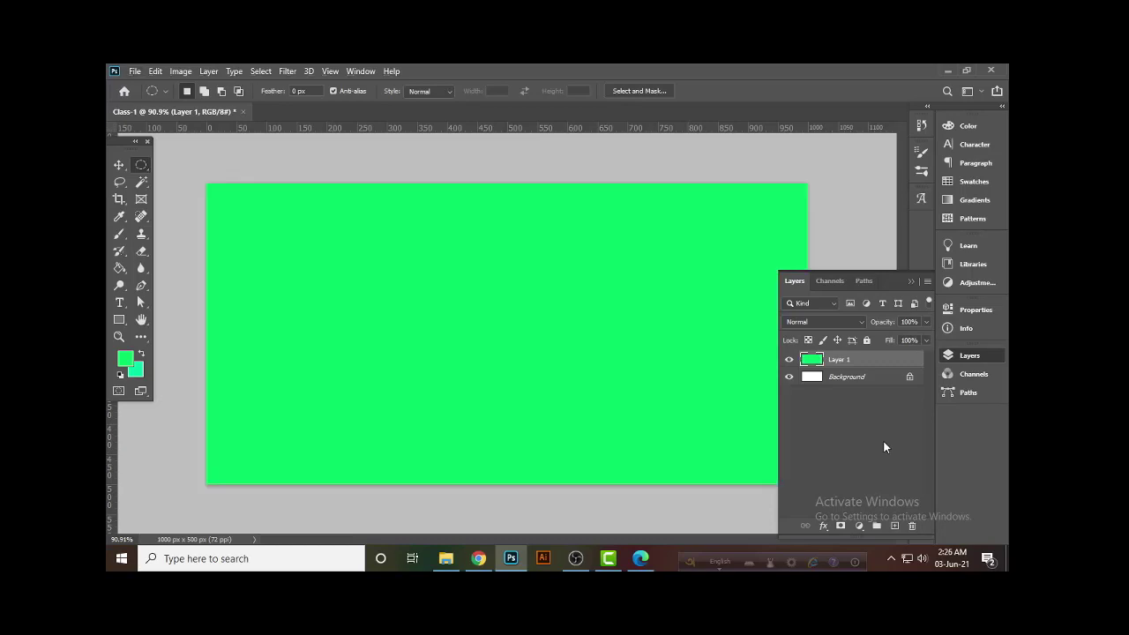
Add Layer 2 and draw a circular selection on it.
left_click(897, 526)
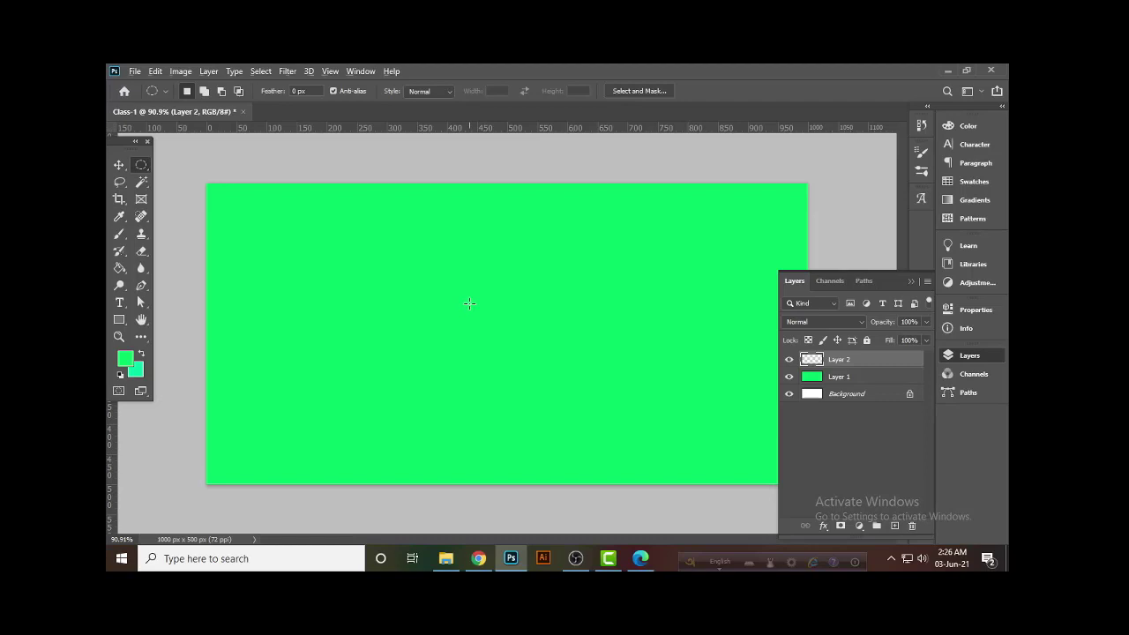
mouse_move(469, 303)
left_mouse_down()
mouse_move(634, 402)
mouse_move(623, 397)
left_mouse_up()
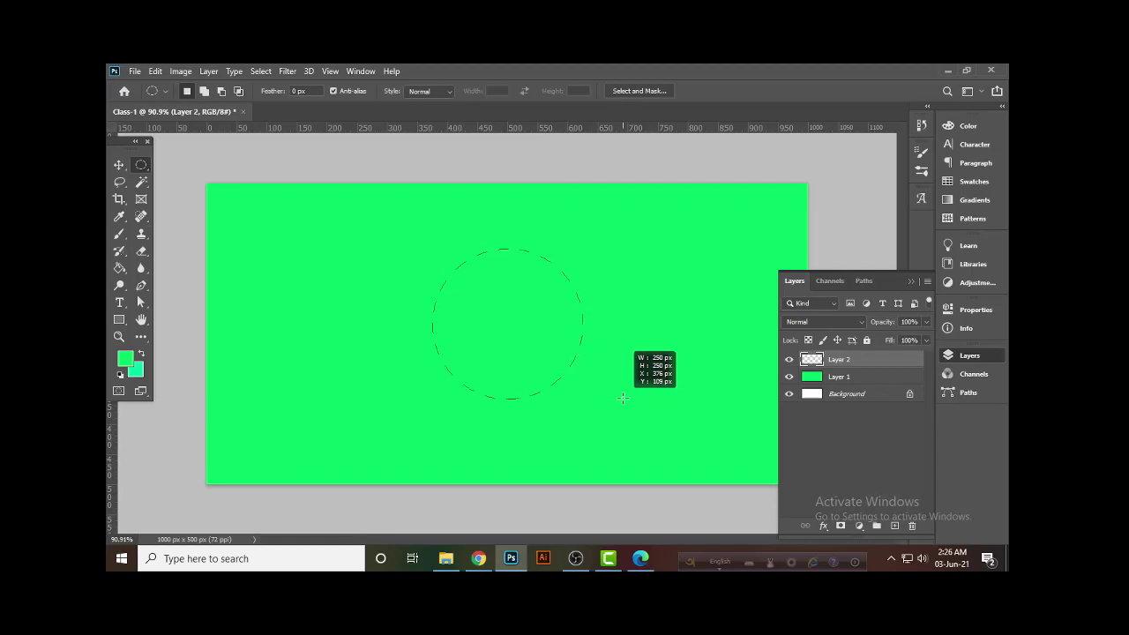
left_click_drag(623, 398, 625, 398)
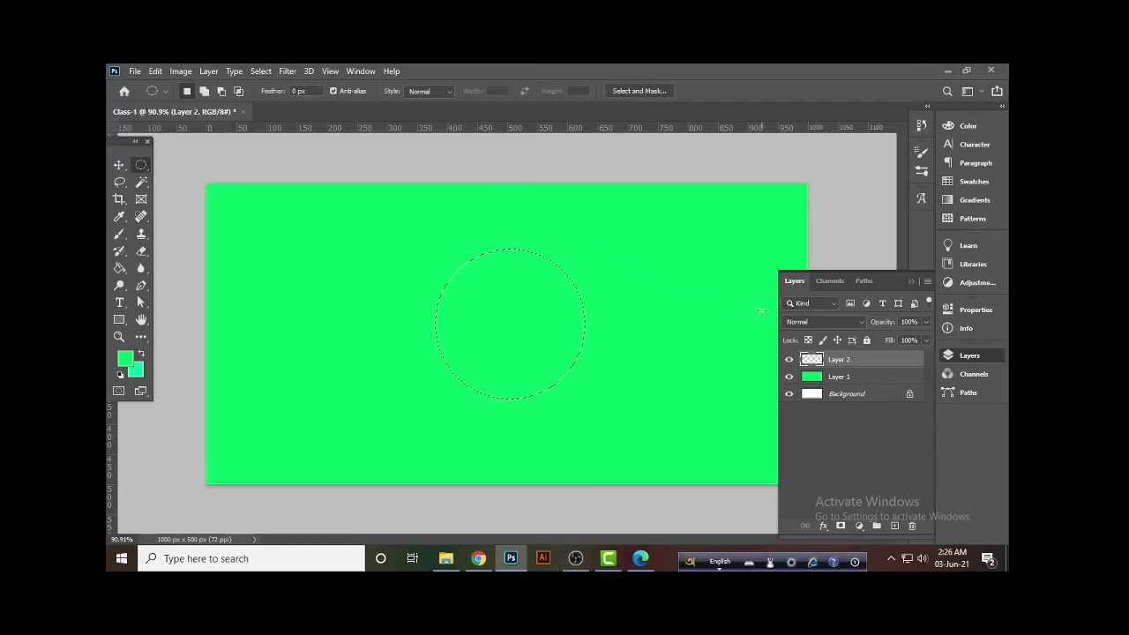
Set the background colour to red, fill the circle with it, and deselect.
left_click(138, 374)
left_click(764, 340)
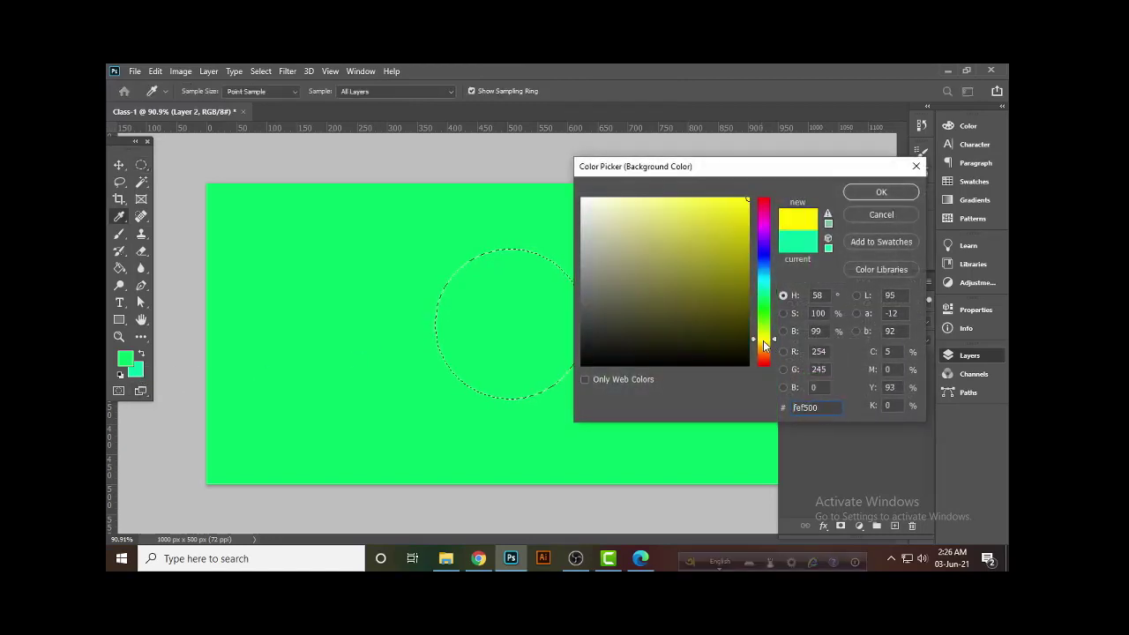
left_click_drag(763, 340, 766, 363)
left_click(880, 191)
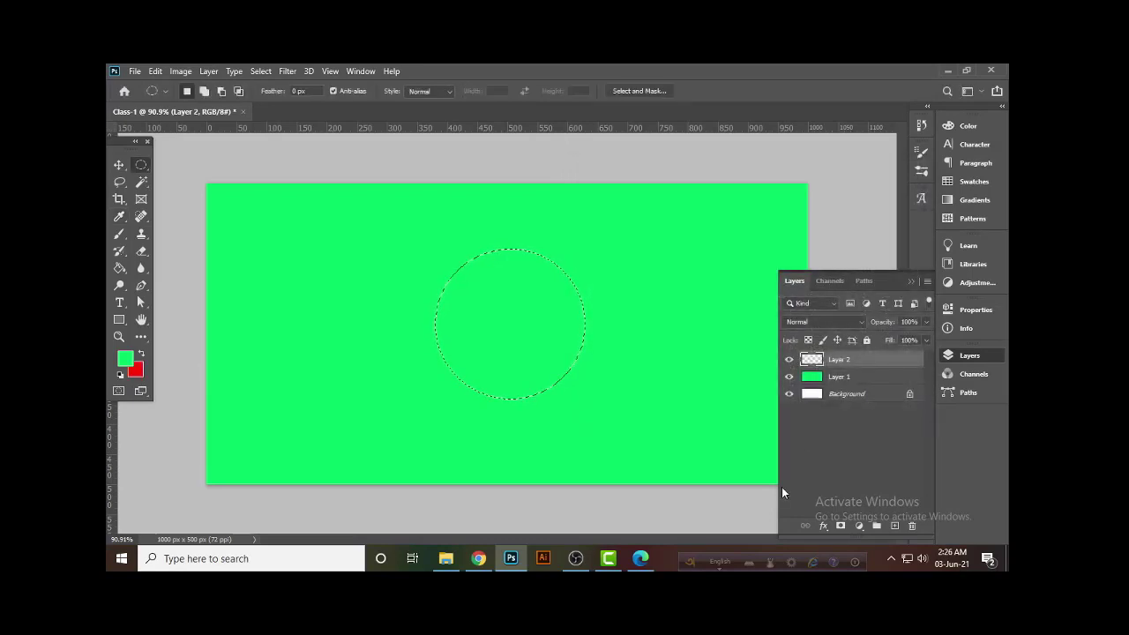
key("ctrl+BackSpace")
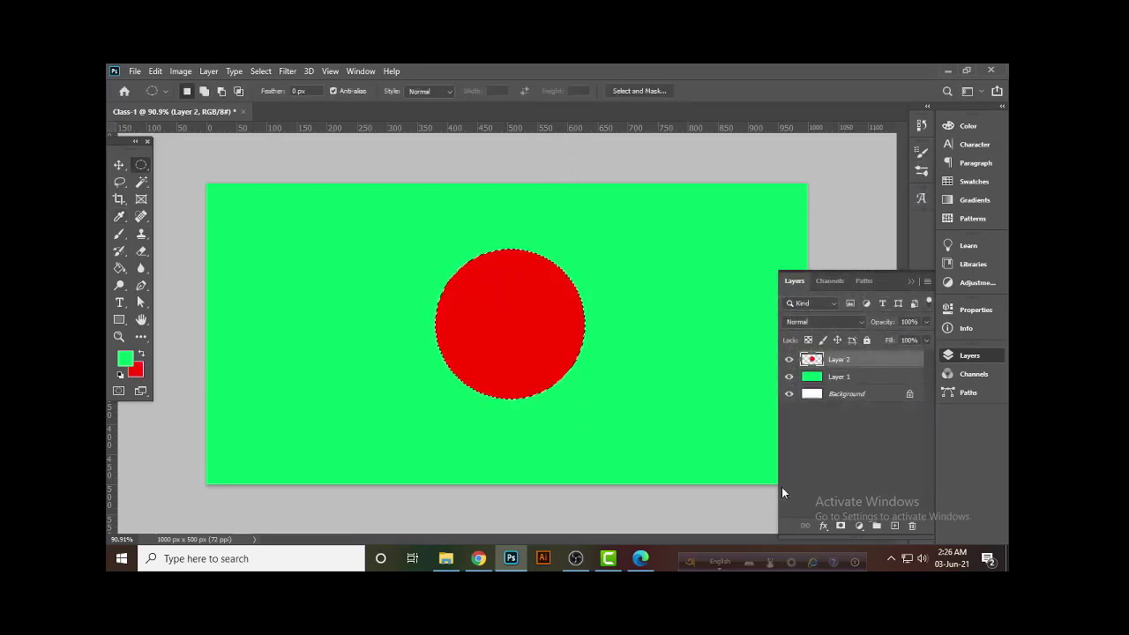
key("ctrl+d")
Drag the red circle to the canvas centre and collapse the Layers panel.
left_click(118, 164)
left_click_drag(530, 336, 545, 344)
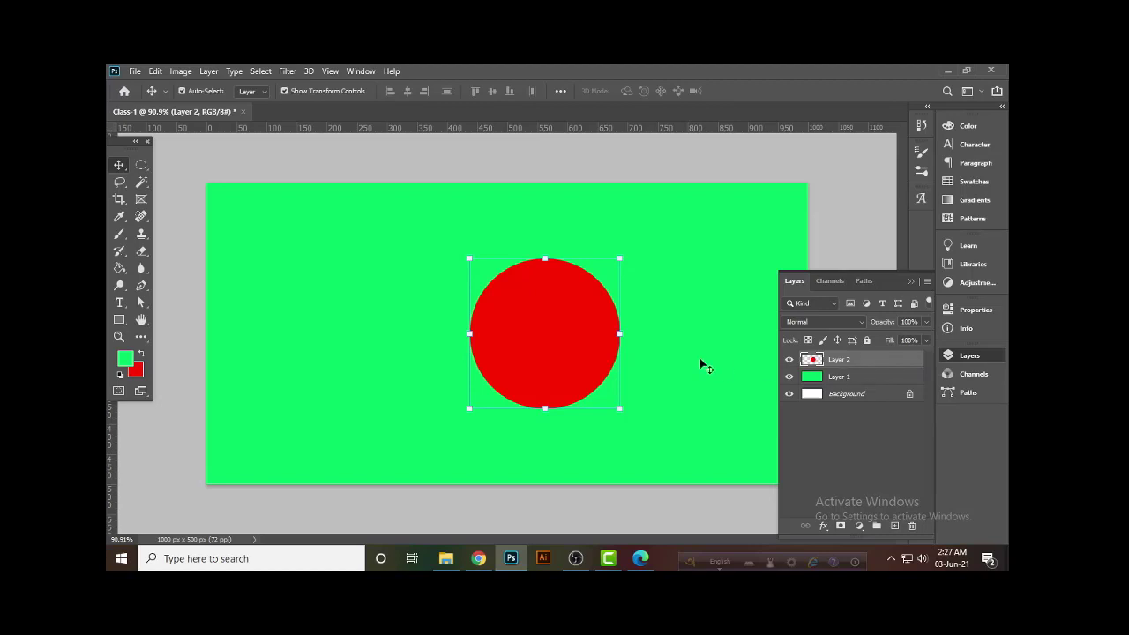
left_click_drag(550, 349, 534, 353)
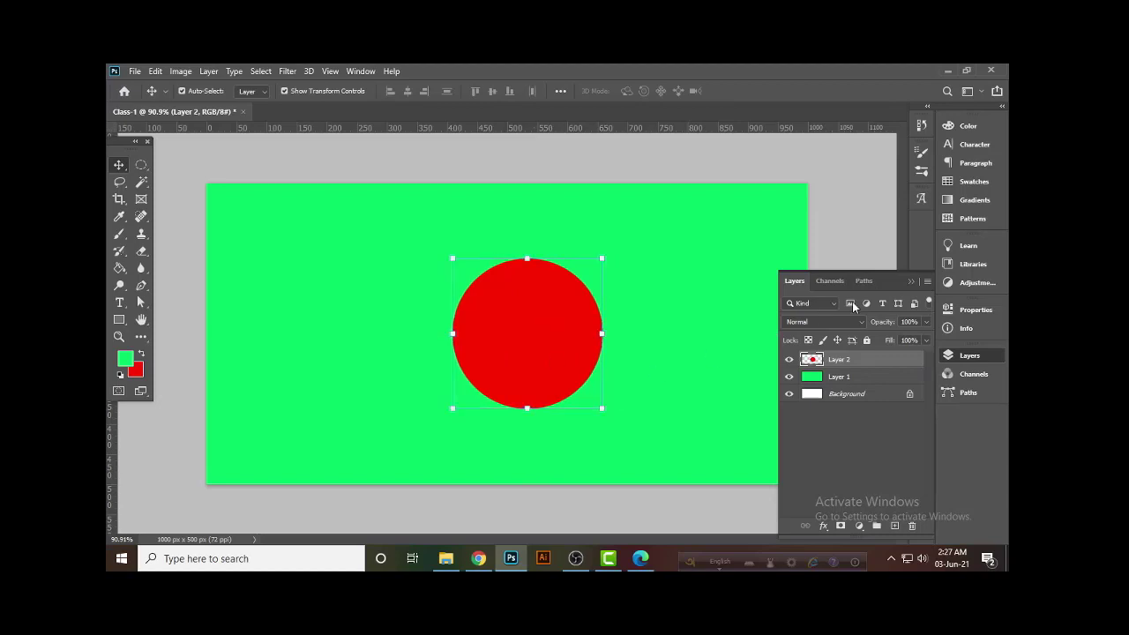
left_click(910, 282)
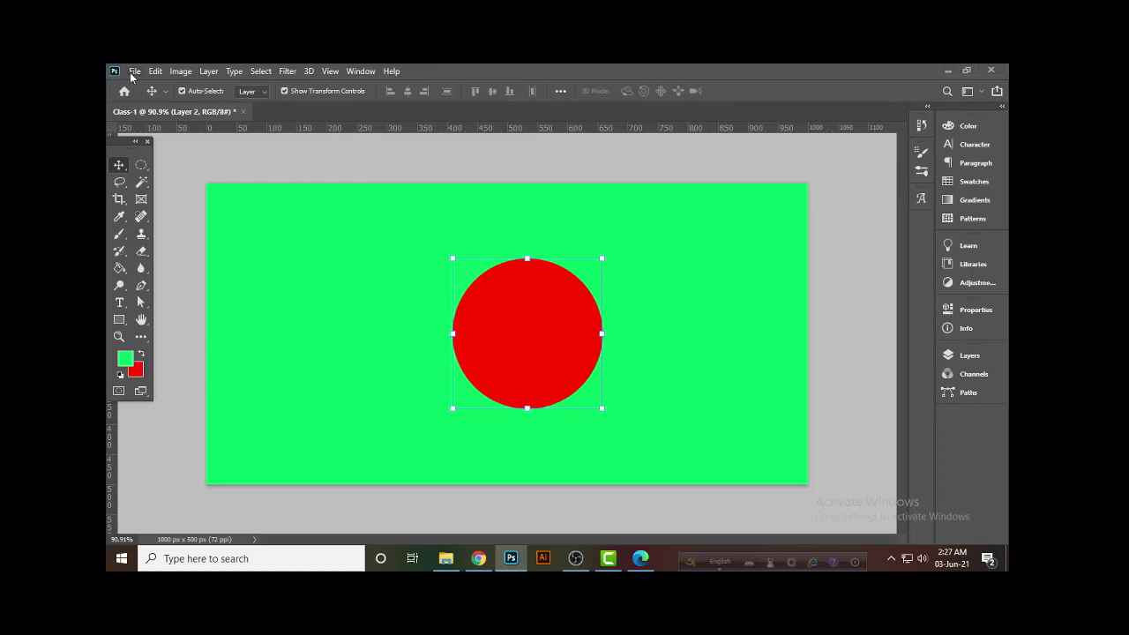
Save the document to this computer, choosing the Desktop as the location.
left_click(135, 74)
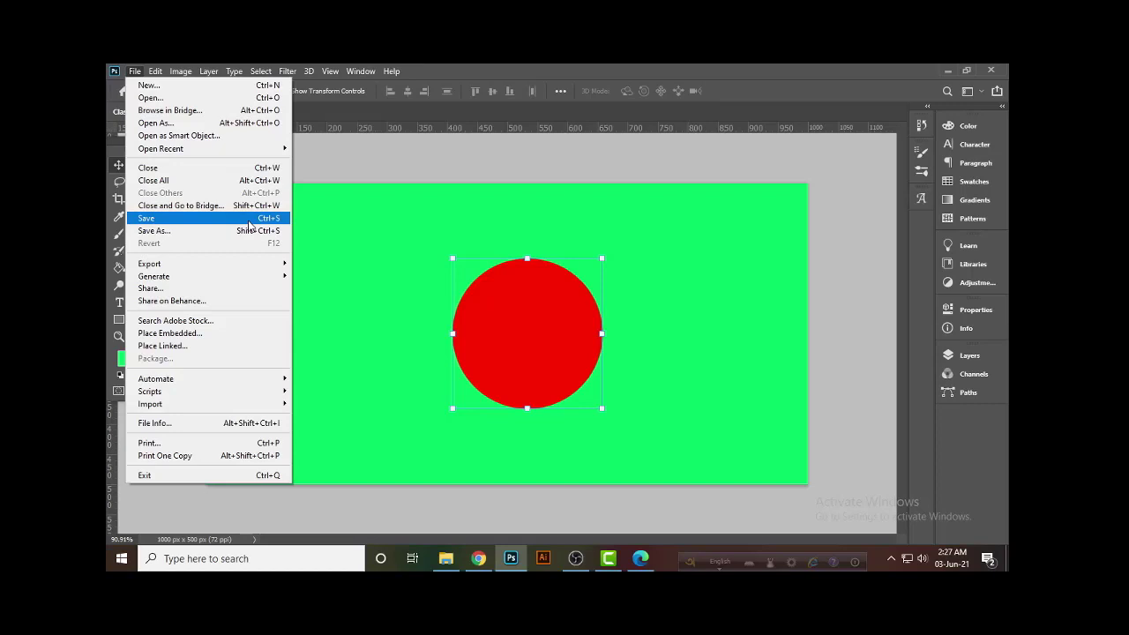
left_click(249, 224)
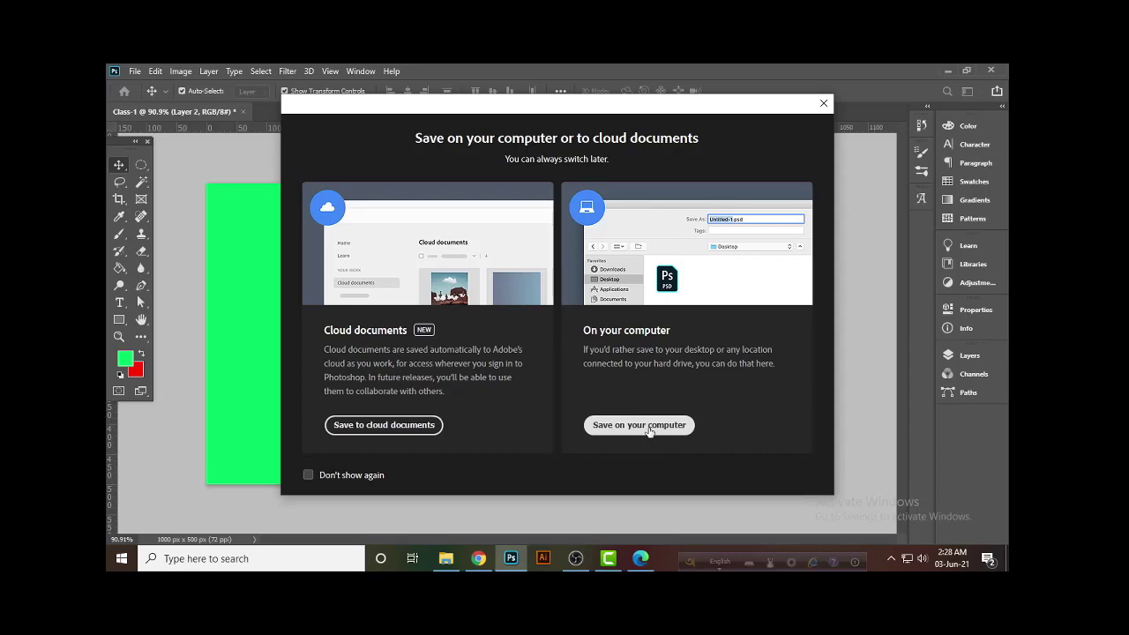
left_click(649, 427)
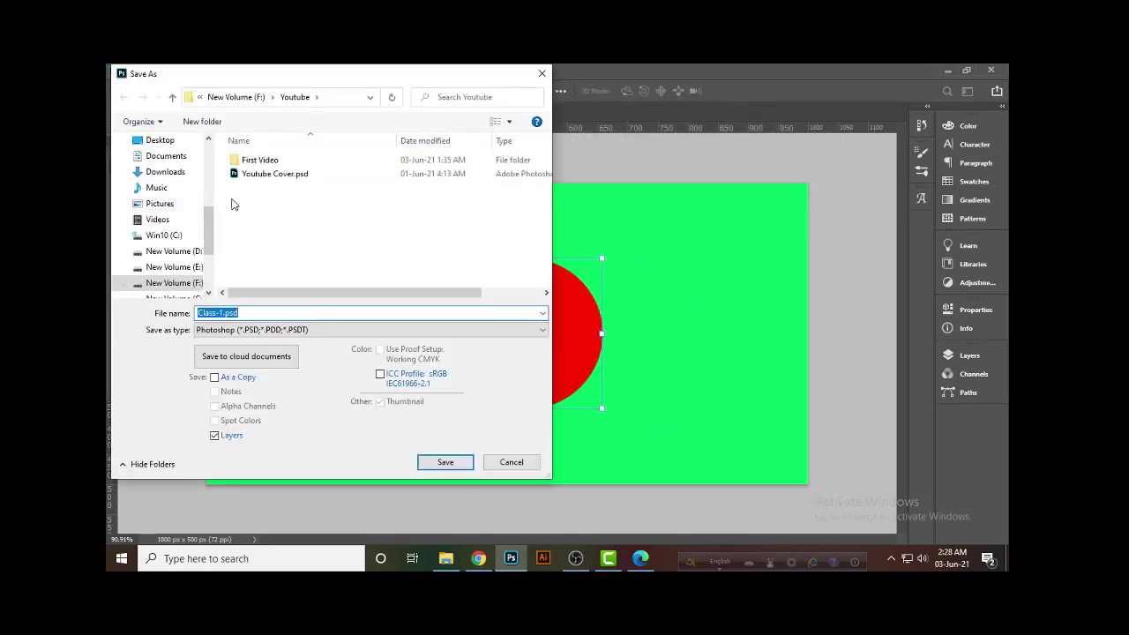
left_click(159, 140)
scroll(319, 227, "down", 1)
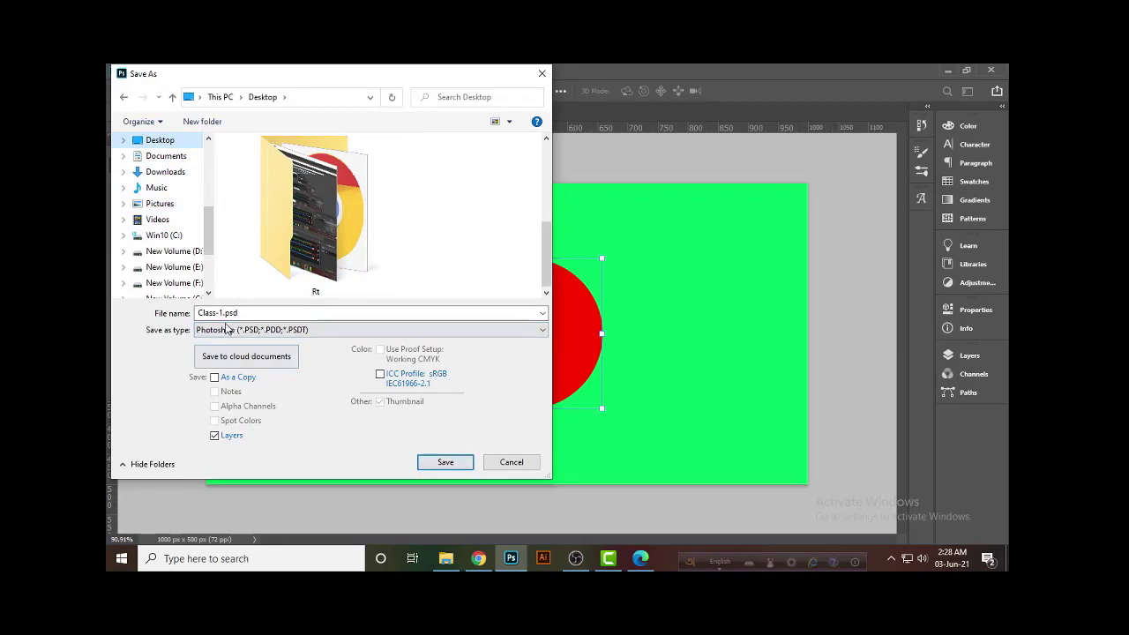
Name the file 'H.W Class-1' and save it to the Desktop.
double_click(199, 313)
key("End")
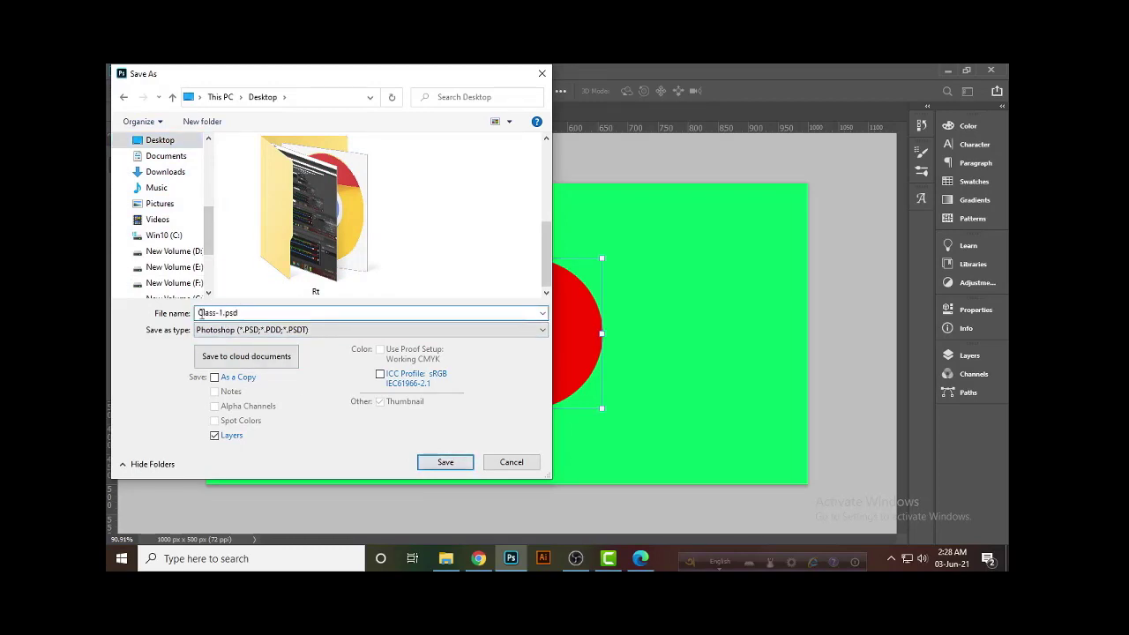
left_click_drag(197, 313, 252, 313)
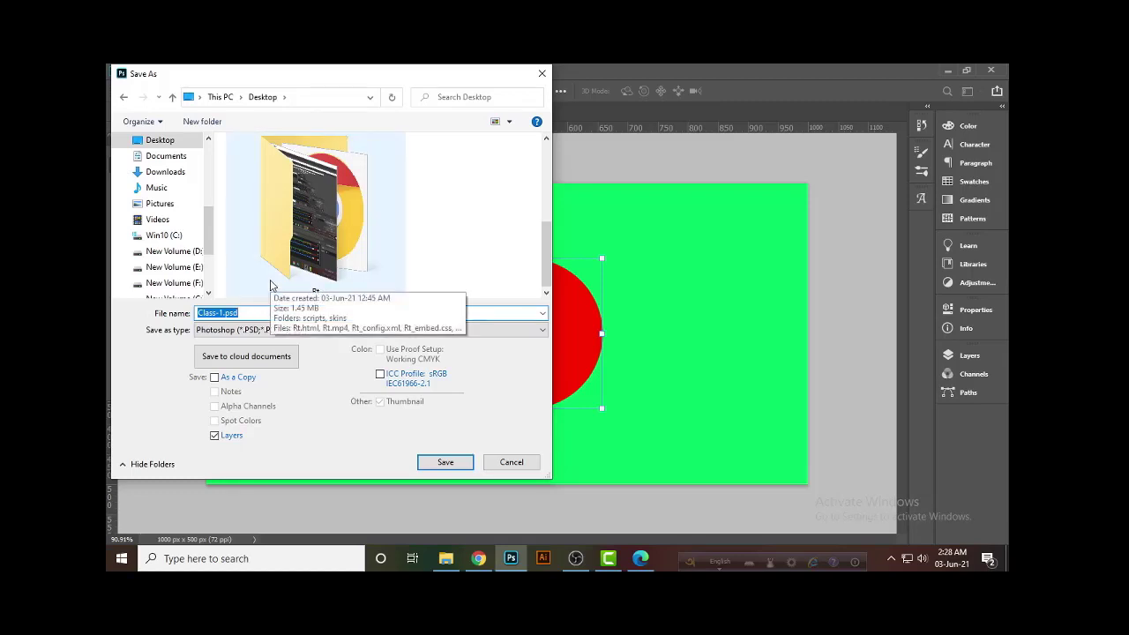
type("J")
type("H")
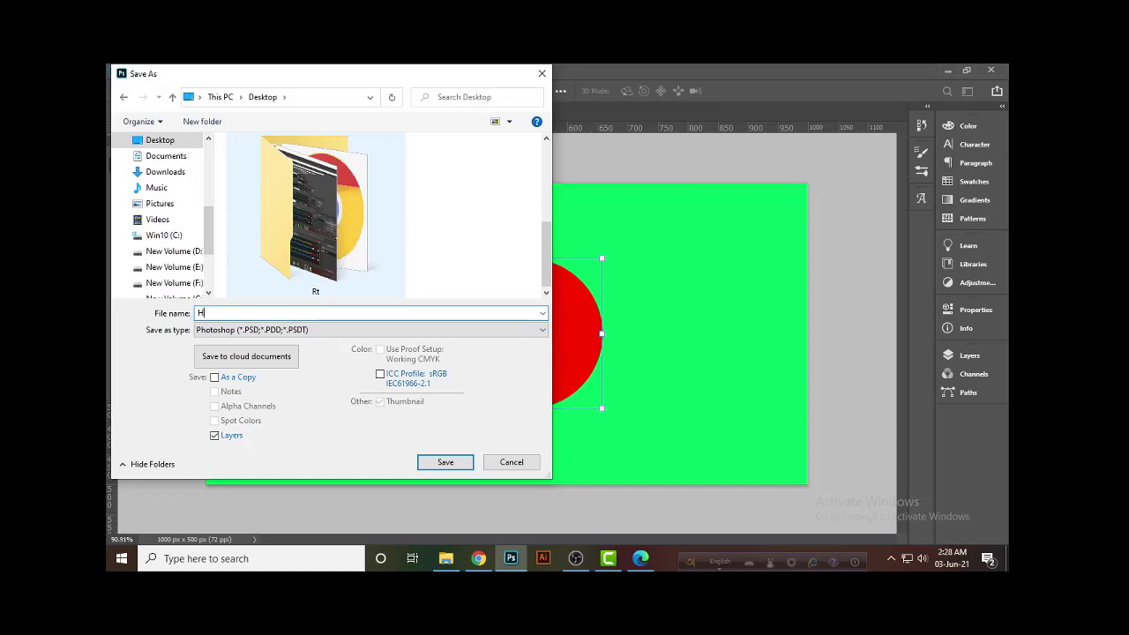
type("W")
type(" Class ")
type("-1")
left_click(445, 463)
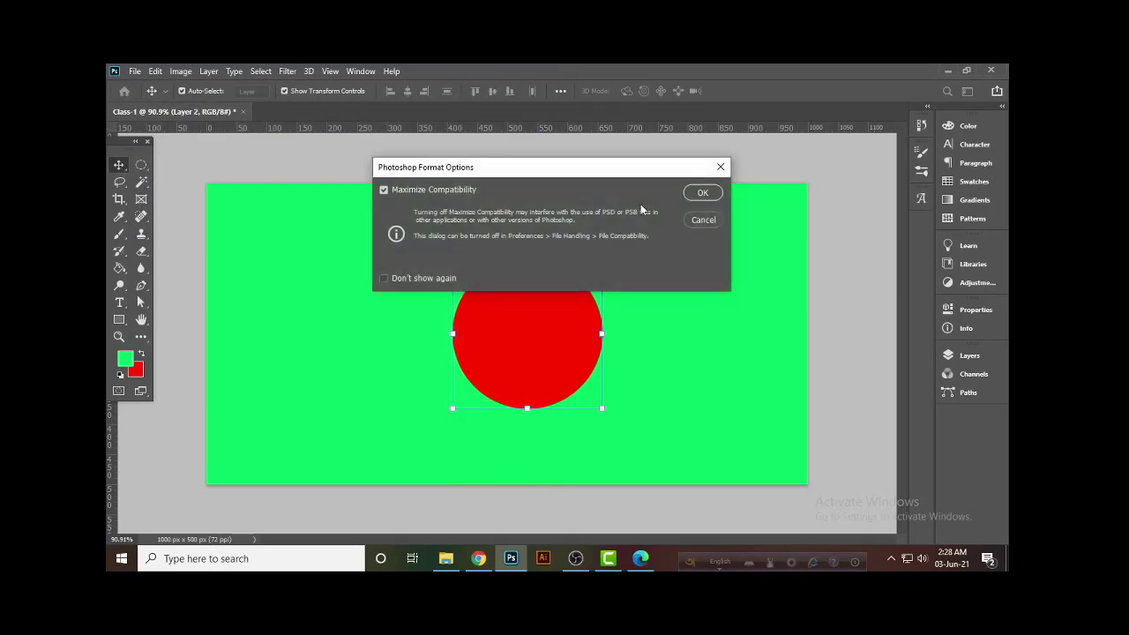
Accept Maximize Compatibility, confirm H.W Class-1.psd on the Desktop, then show its three layers.
left_click(701, 192)
left_click(941, 74)
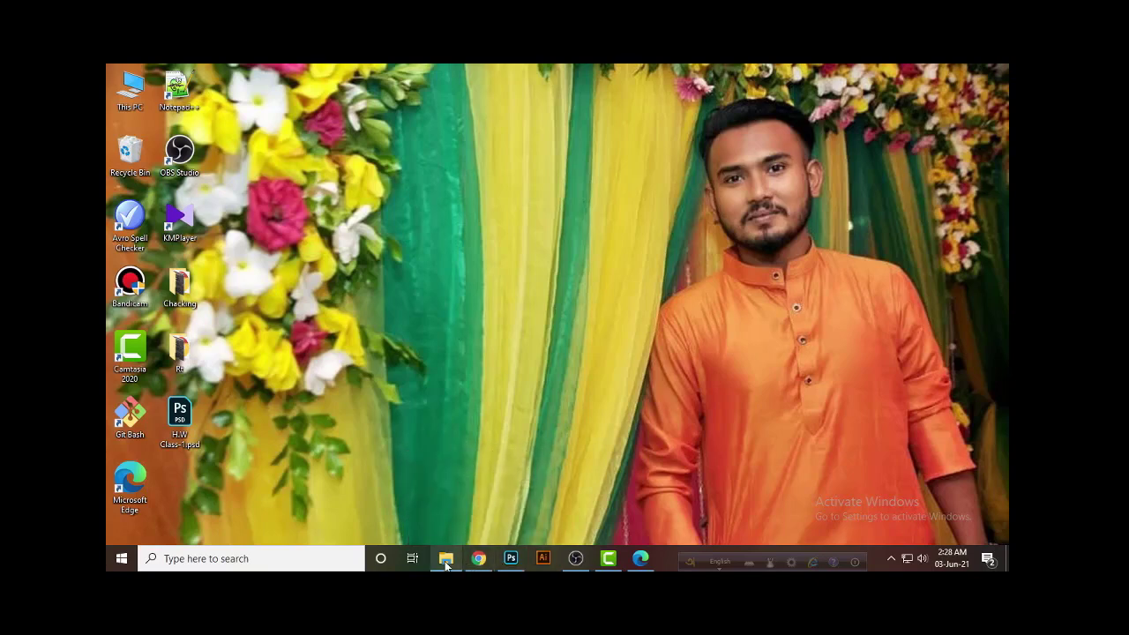
left_click(641, 561)
key("alt+Tab")
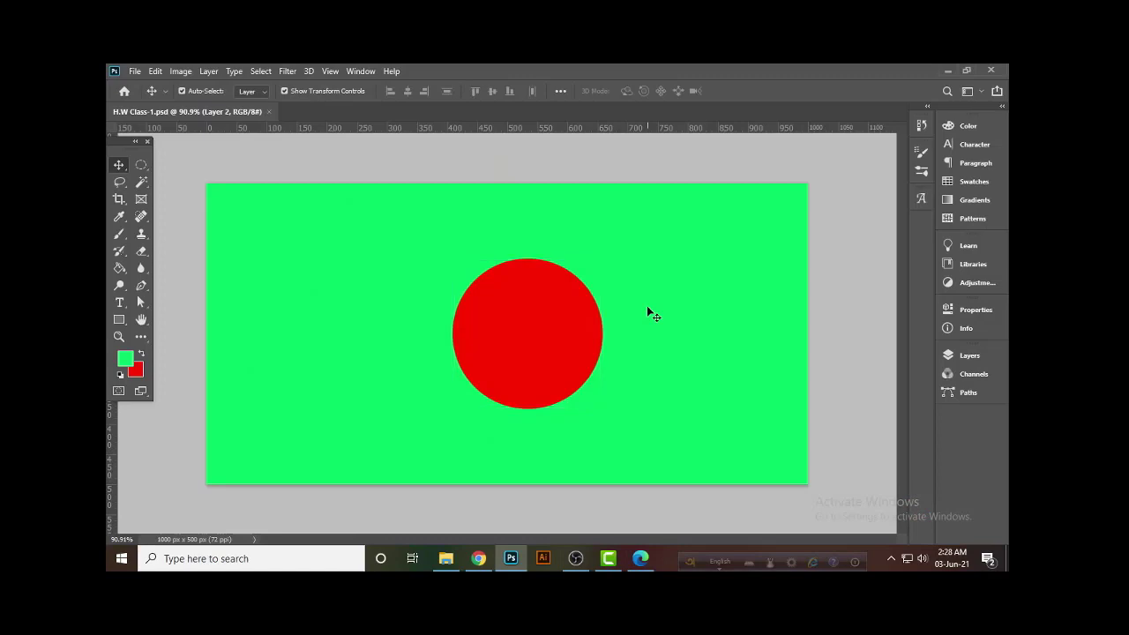
left_click(648, 311)
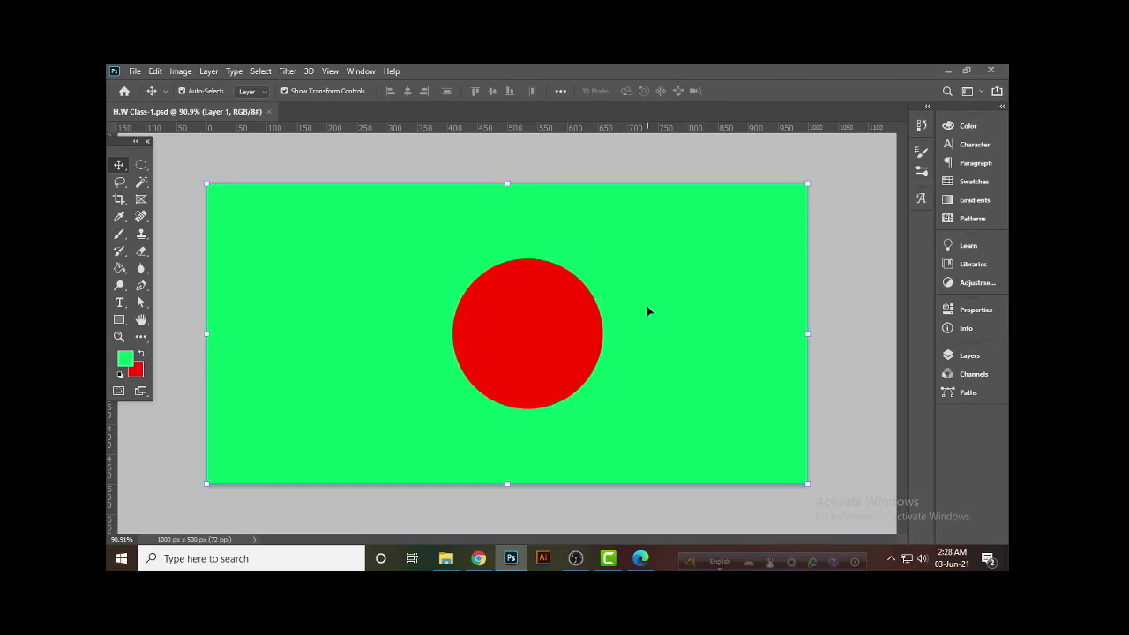
left_click(970, 355)
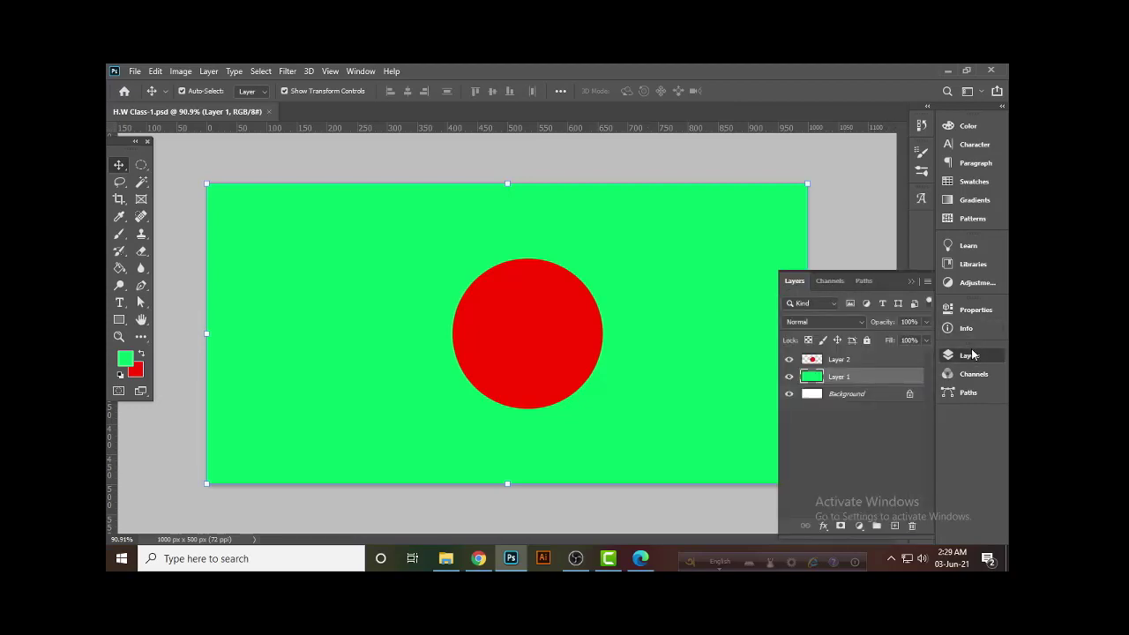